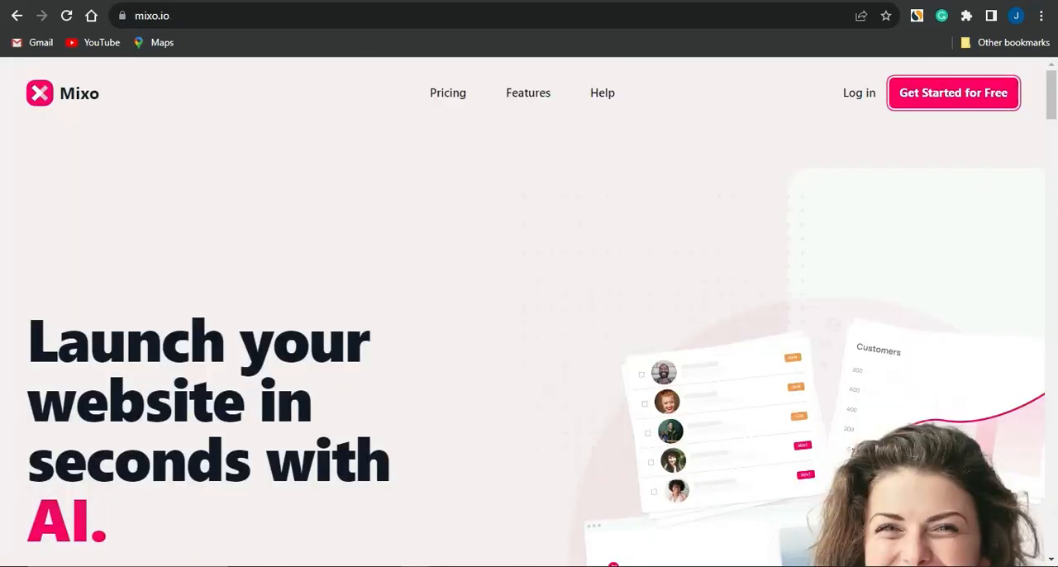
- Look through the Mixo homepage, covering the AI-powered launcher, customer feedback, audience growth and testimonial sections
{"action": "left_click", "coordinate": [529, 246]}
{"action": "scroll", "coordinate": [528, 246], "scroll_direction": "down", "scroll_amount": 1}
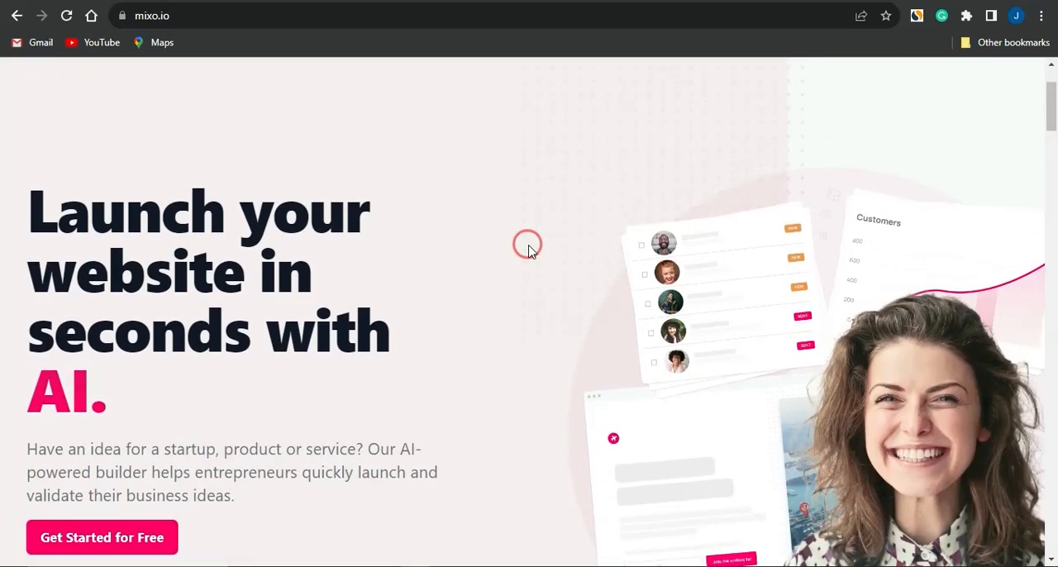
{"action": "scroll", "coordinate": [528, 246], "scroll_direction": "up", "scroll_amount": 1}
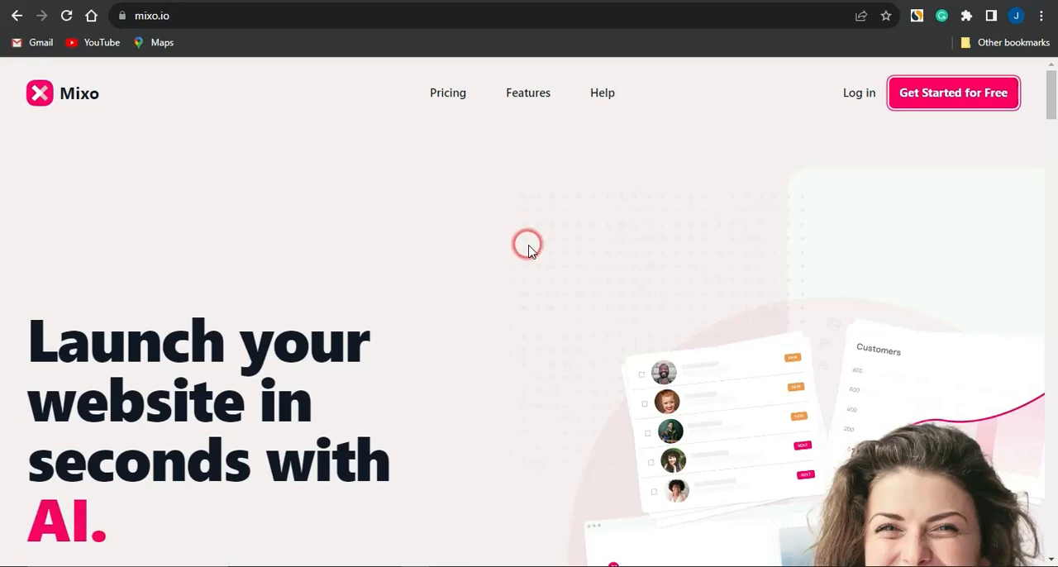
{"action": "scroll", "coordinate": [494, 324], "scroll_direction": "down", "scroll_amount": 3}
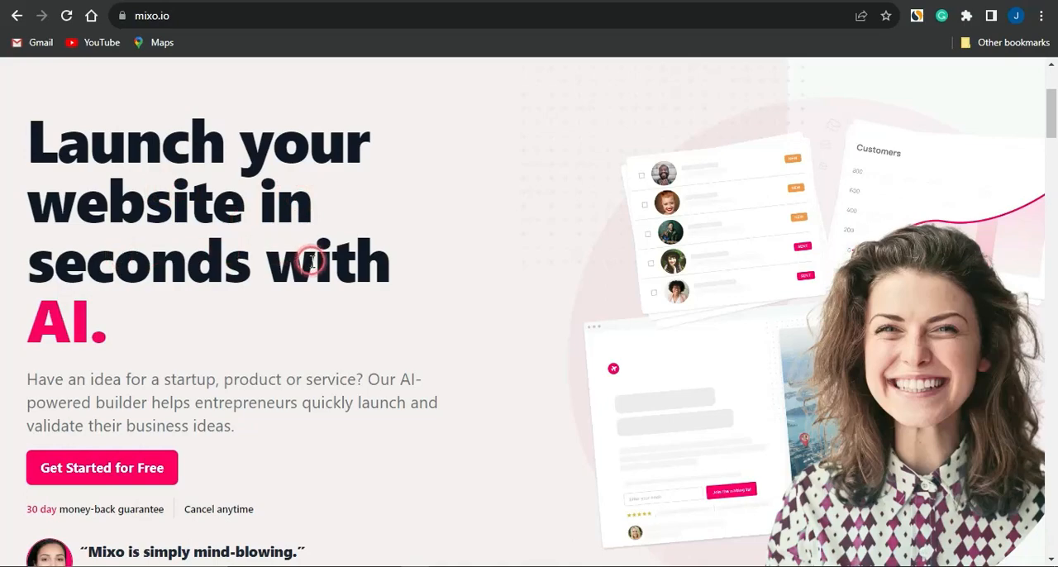
{"action": "key", "text": "super"}
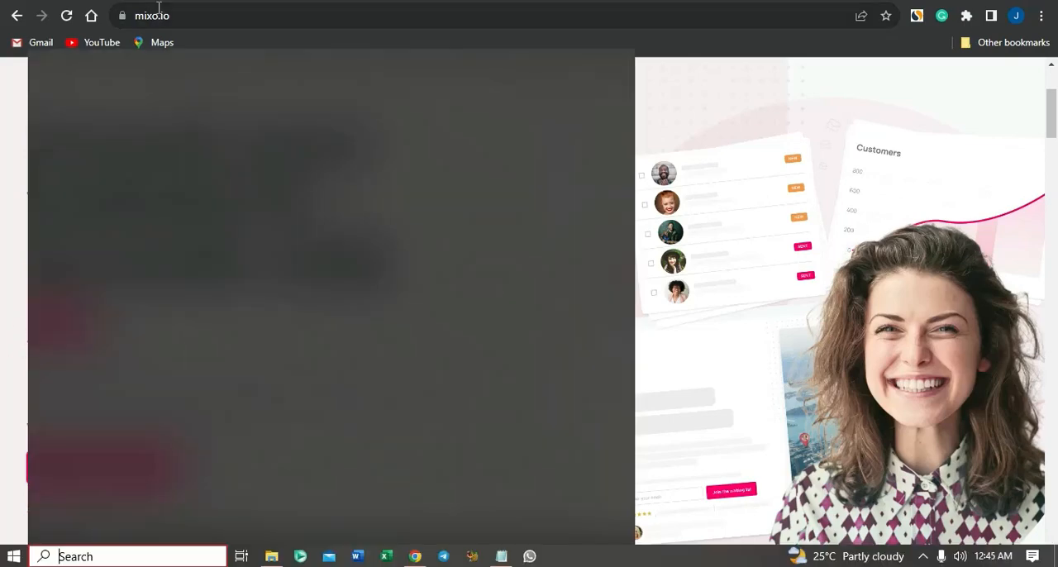
{"action": "left_click", "coordinate": [685, 93]}
{"action": "scroll", "coordinate": [331, 319], "scroll_direction": "down", "scroll_amount": 2}
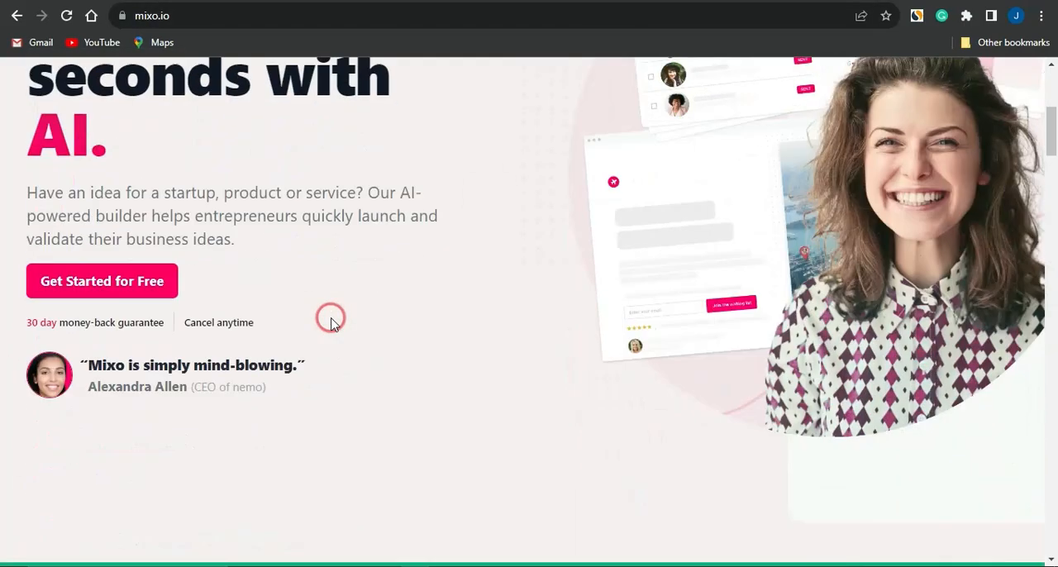
{"action": "scroll", "coordinate": [330, 320], "scroll_direction": "down", "scroll_amount": 6}
{"action": "key", "text": "super"}
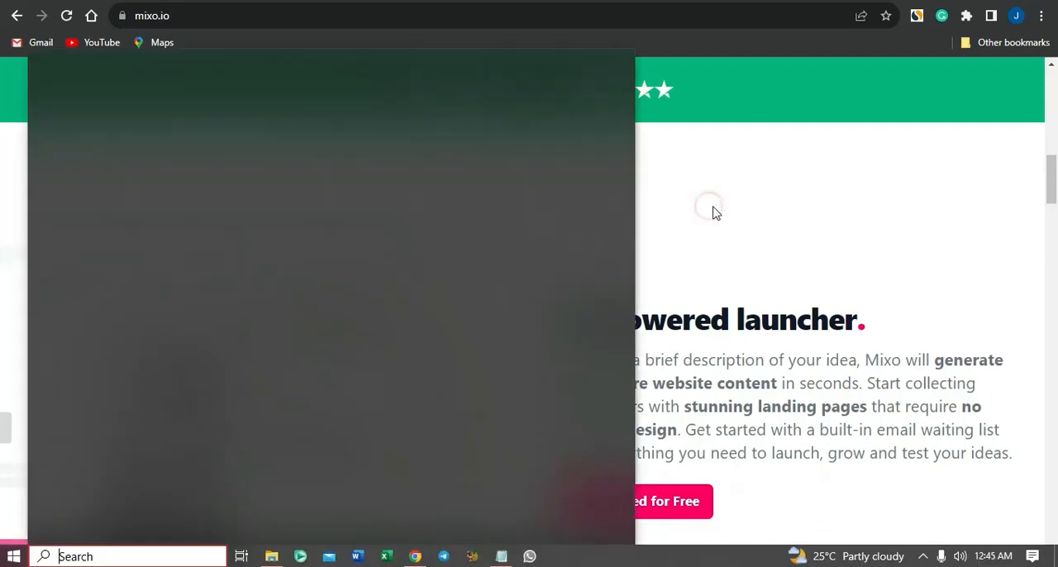
{"action": "left_click", "coordinate": [716, 212]}
{"action": "scroll", "coordinate": [559, 208], "scroll_direction": "down", "scroll_amount": 2}
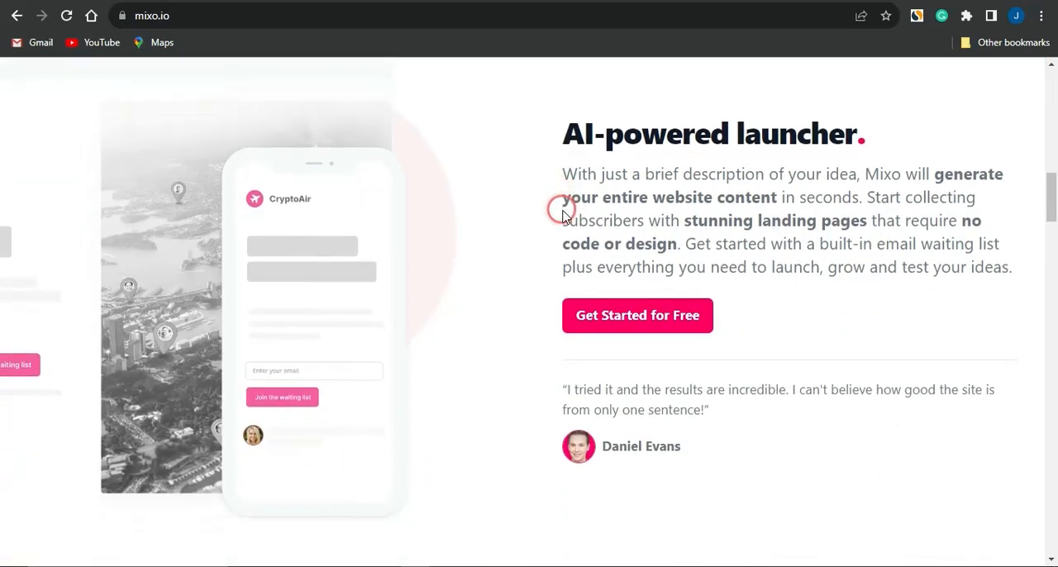
{"action": "scroll", "coordinate": [562, 213], "scroll_direction": "down", "scroll_amount": 6}
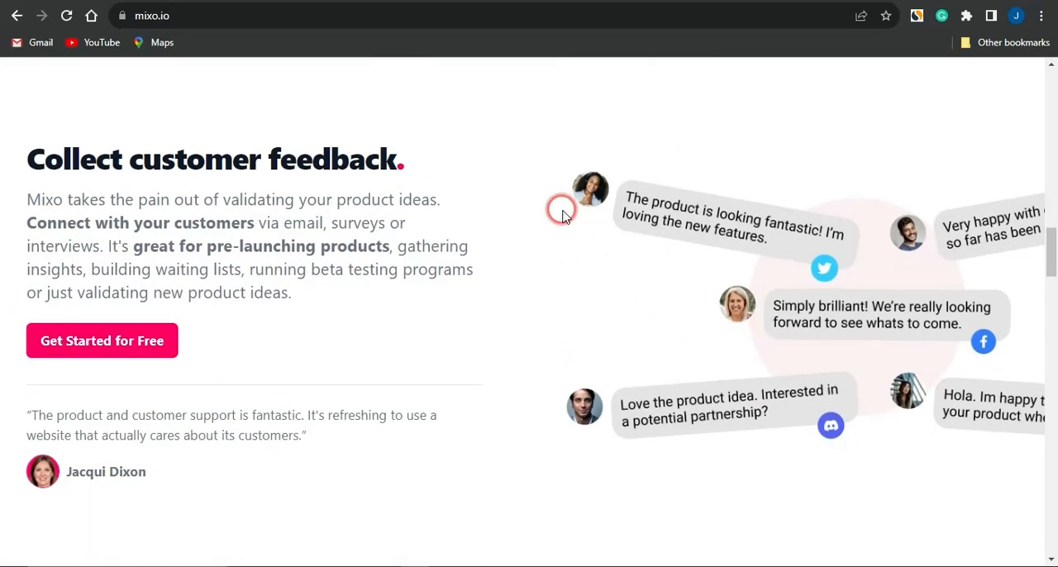
{"action": "scroll", "coordinate": [562, 213], "scroll_direction": "down", "scroll_amount": 6}
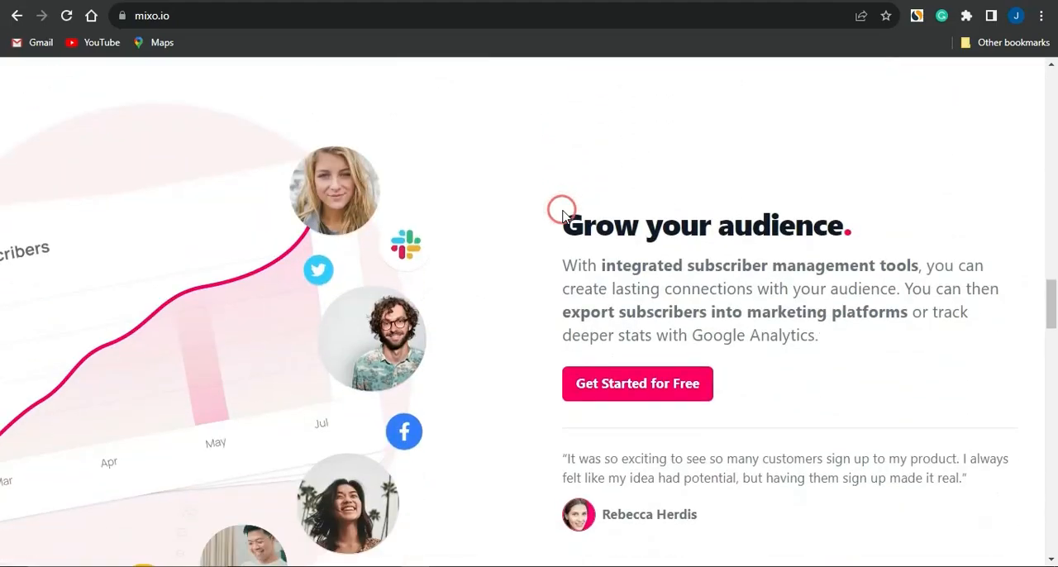
{"action": "scroll", "coordinate": [520, 267], "scroll_direction": "down", "scroll_amount": 1}
{"action": "scroll", "coordinate": [515, 300], "scroll_direction": "down", "scroll_amount": 6}
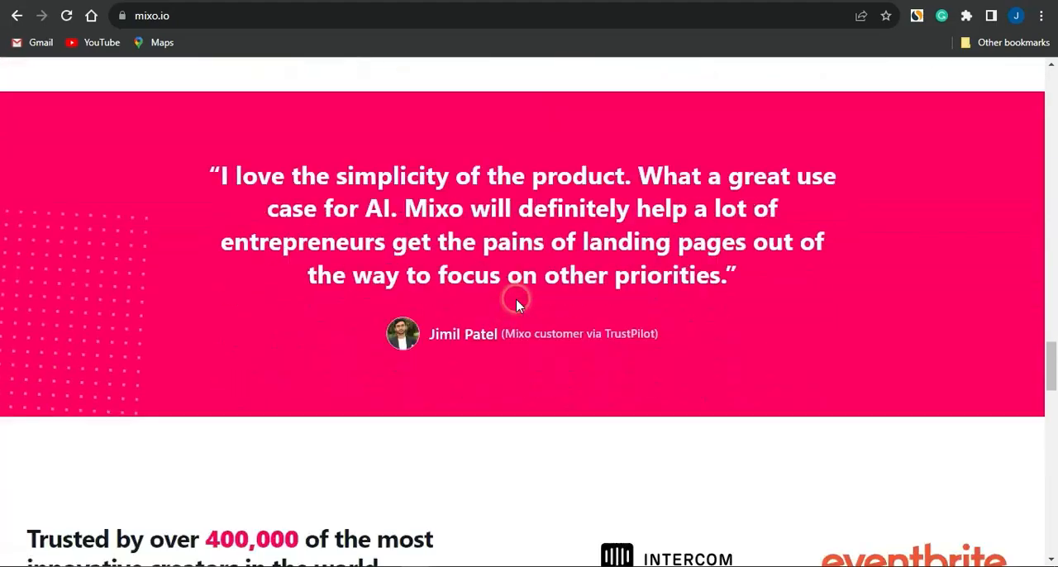
{"action": "scroll", "coordinate": [515, 305], "scroll_direction": "up", "scroll_amount": 20}
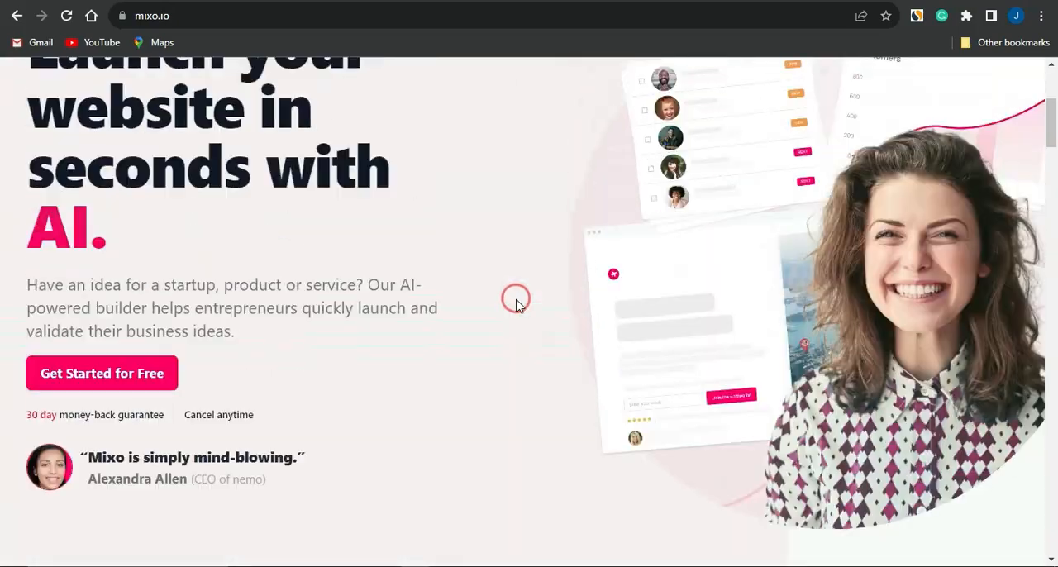
{"action": "scroll", "coordinate": [515, 303], "scroll_direction": "up", "scroll_amount": 3}
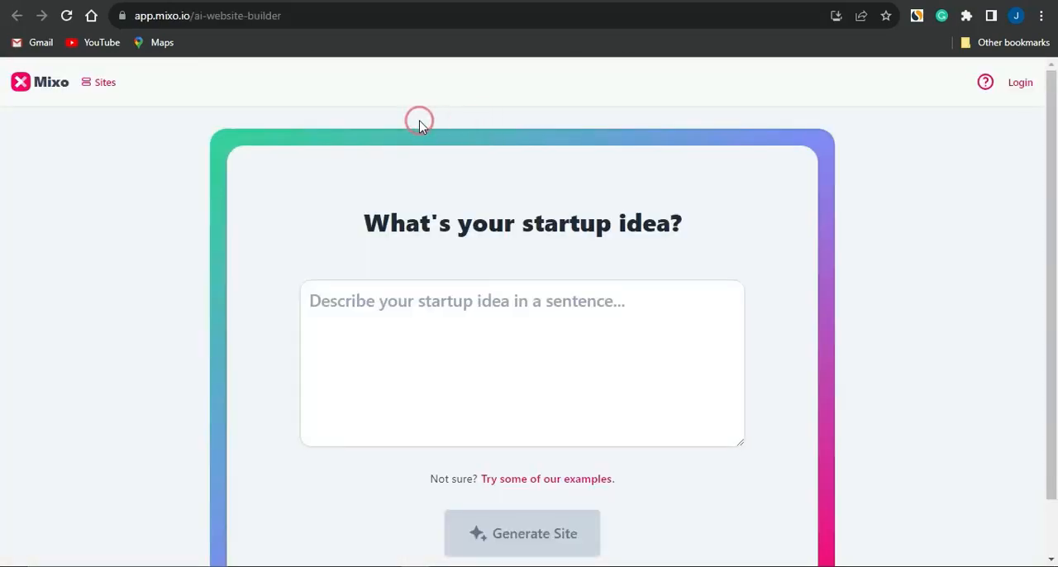
- Describe the startup idea as "website about newest mobile game promotions in 2023" and generate the site
{"action": "scroll", "coordinate": [416, 110], "scroll_direction": "down", "scroll_amount": 2}
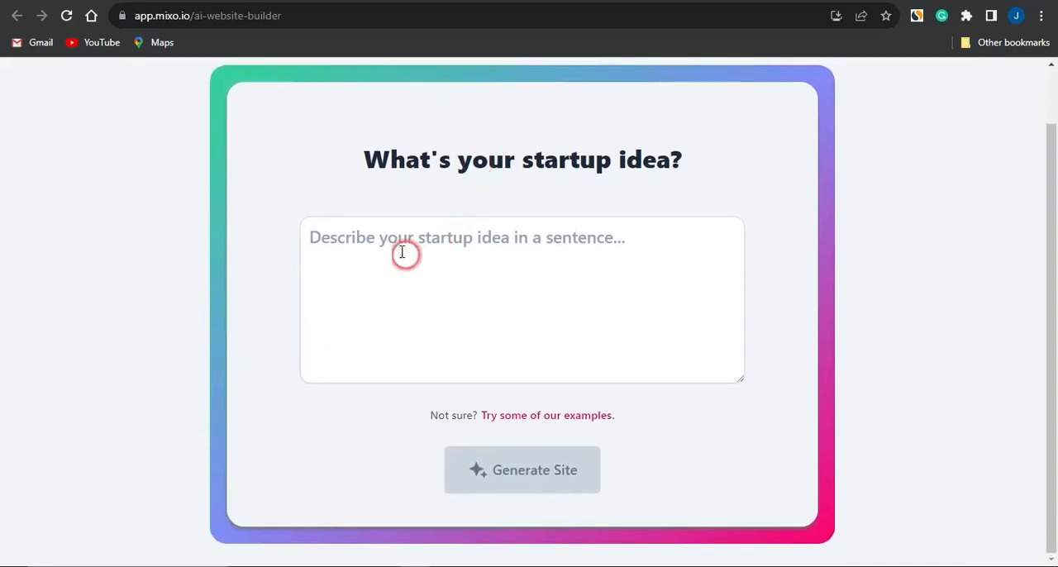
{"action": "left_click", "coordinate": [402, 252]}
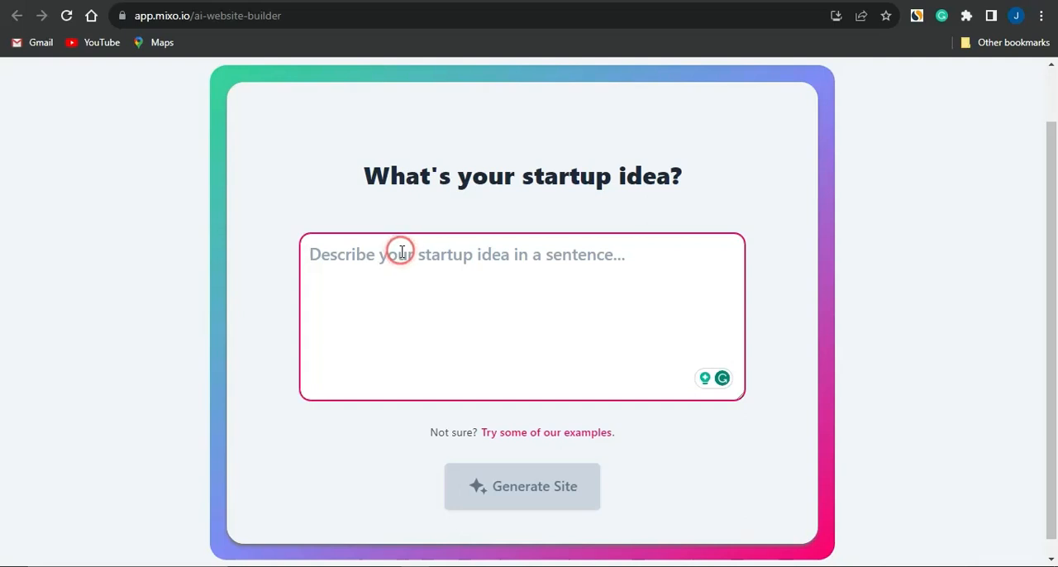
{"action": "type", "text": "website about newest mobile game promotions in 2023"}
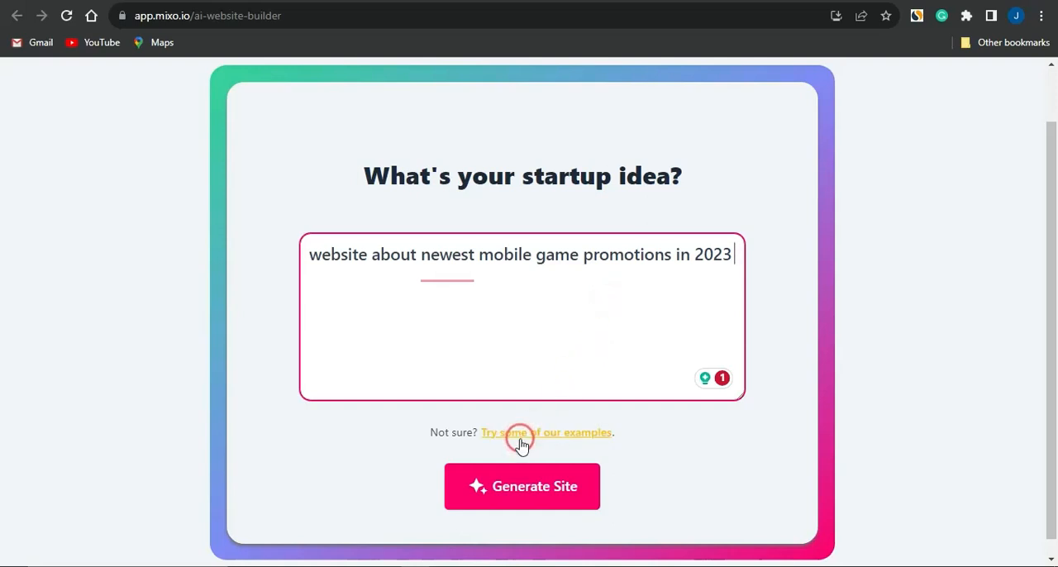
{"action": "left_click", "coordinate": [527, 477]}
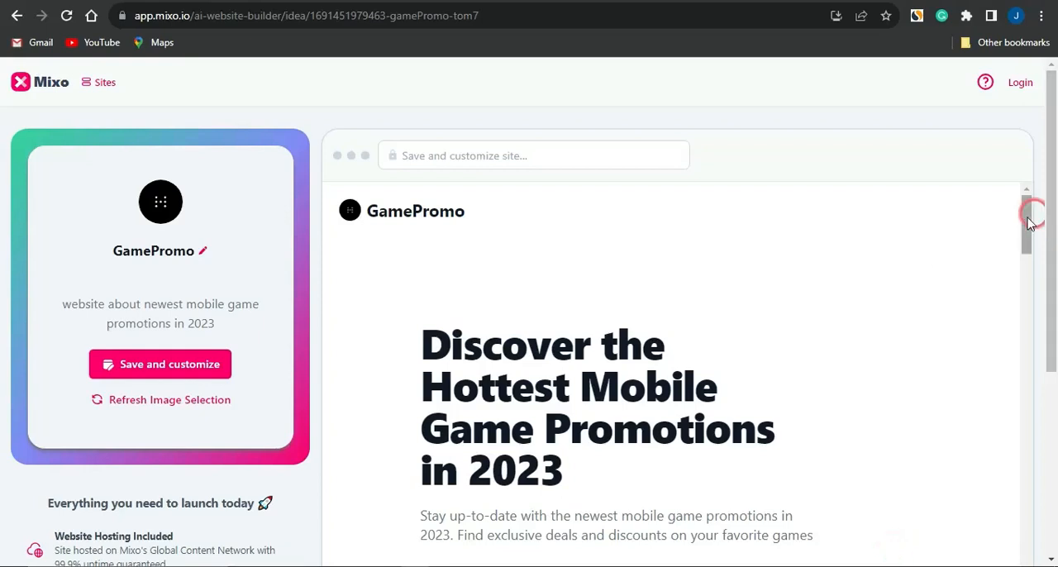
- Save the generated GamePromo site for customization and sign in to an account
{"action": "left_click_drag", "start_coordinate": [1024, 218], "coordinate": [660, 215]}
{"action": "left_click", "coordinate": [142, 372]}
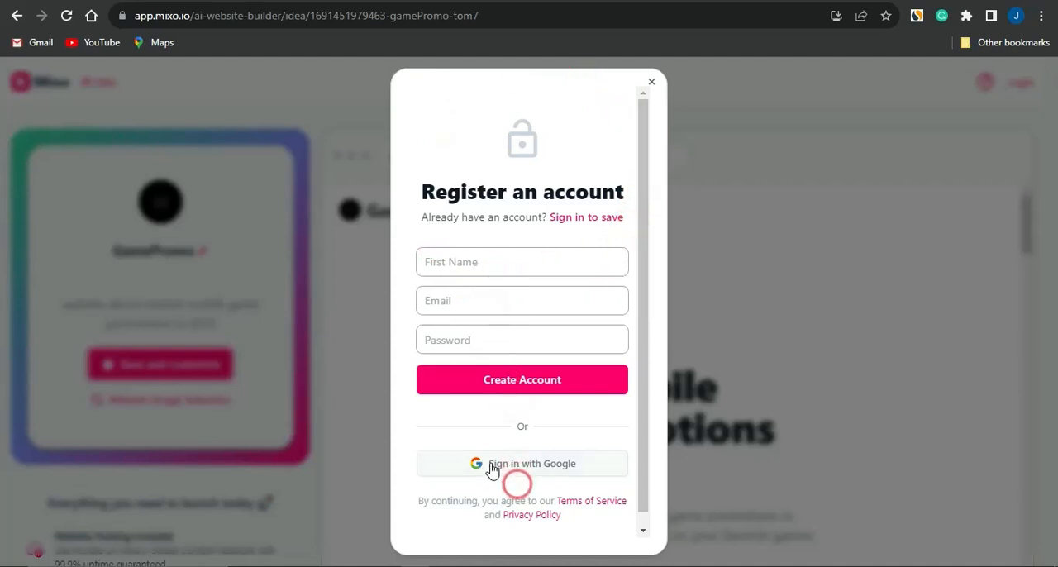
{"action": "left_click", "coordinate": [154, 358]}
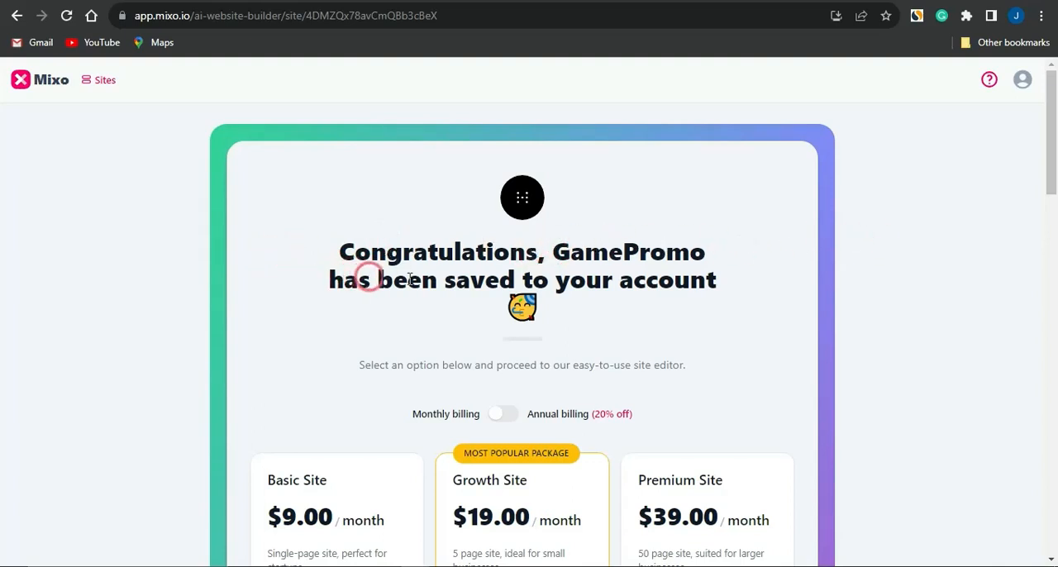
- Review the Basic, Growth and Premium site plans with their questions section and proceed to the site editor
{"action": "scroll", "coordinate": [638, 301], "scroll_direction": "down", "scroll_amount": 3}
{"action": "scroll", "coordinate": [638, 301], "scroll_direction": "down", "scroll_amount": 1}
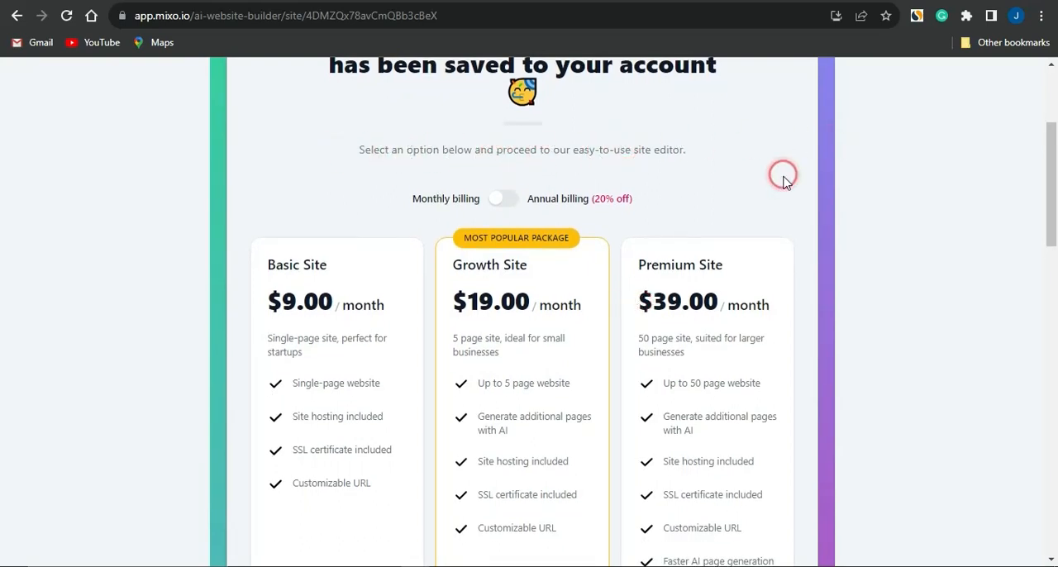
{"action": "scroll", "coordinate": [558, 191], "scroll_direction": "down", "scroll_amount": 4}
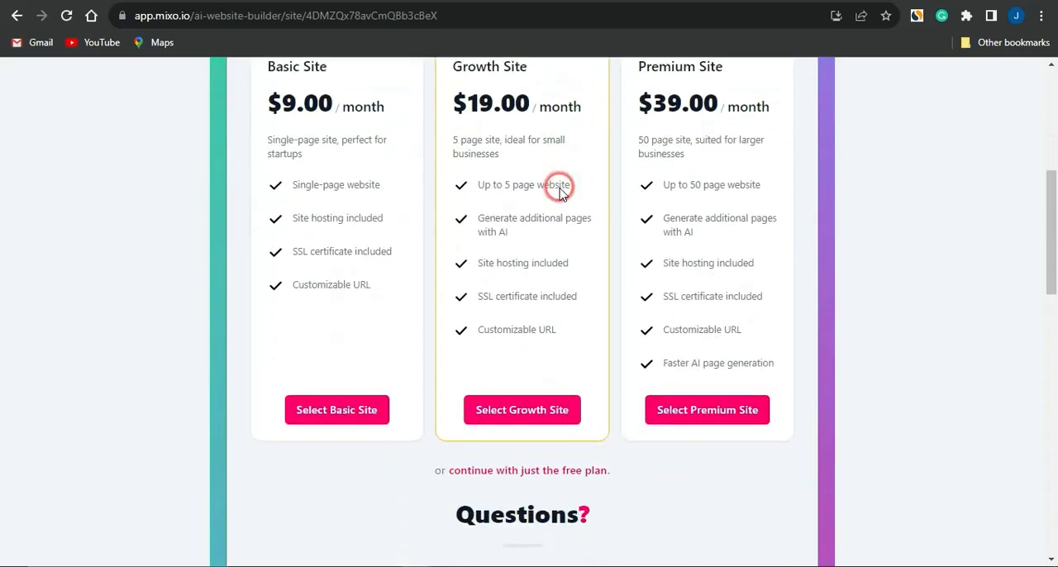
{"action": "scroll", "coordinate": [559, 192], "scroll_direction": "up", "scroll_amount": 2}
{"action": "scroll", "coordinate": [559, 192], "scroll_direction": "up", "scroll_amount": 1}
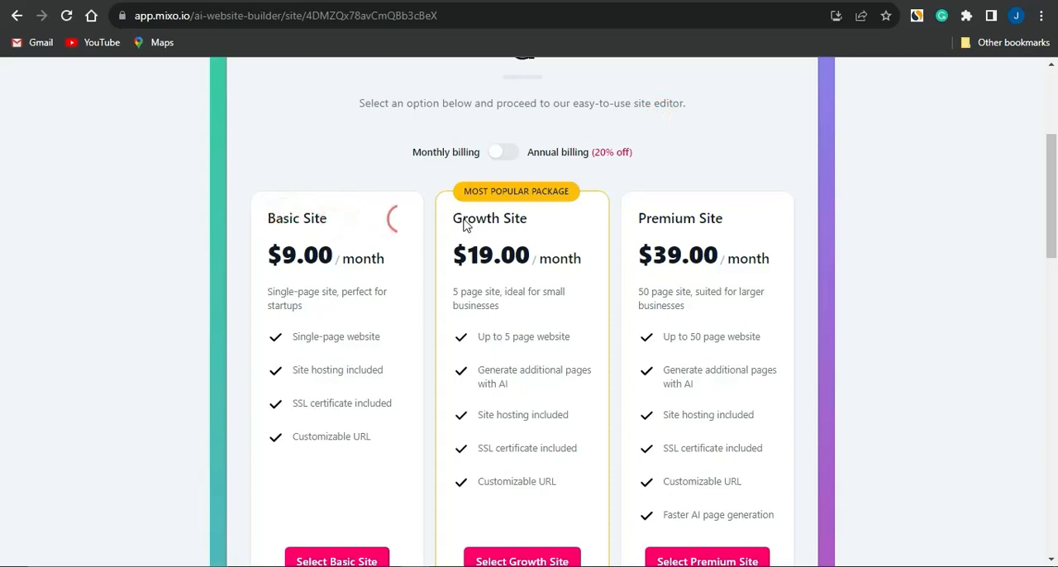
{"action": "scroll", "coordinate": [538, 165], "scroll_direction": "down", "scroll_amount": 8}
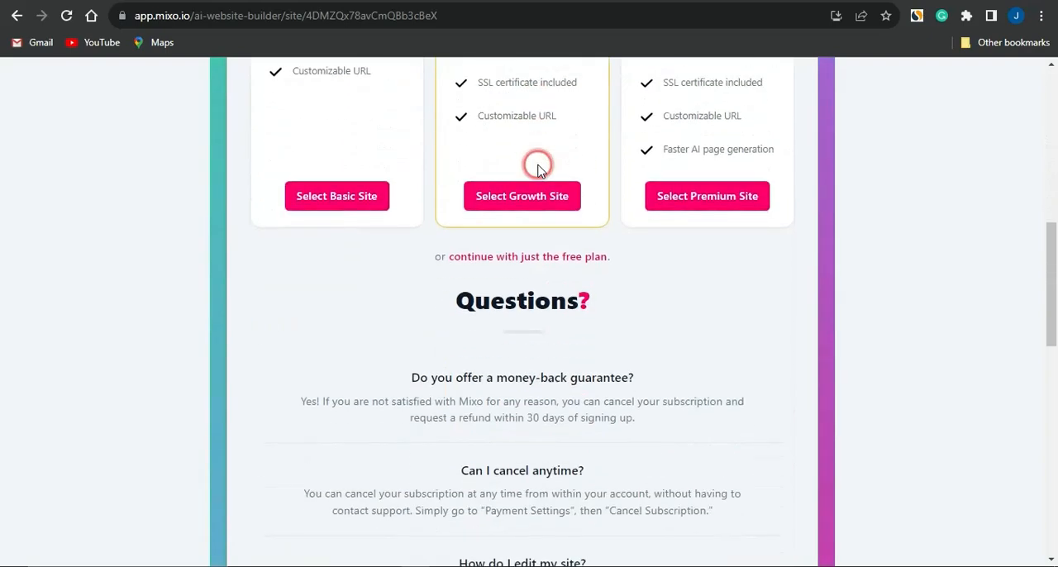
{"action": "scroll", "coordinate": [538, 165], "scroll_direction": "down", "scroll_amount": 6}
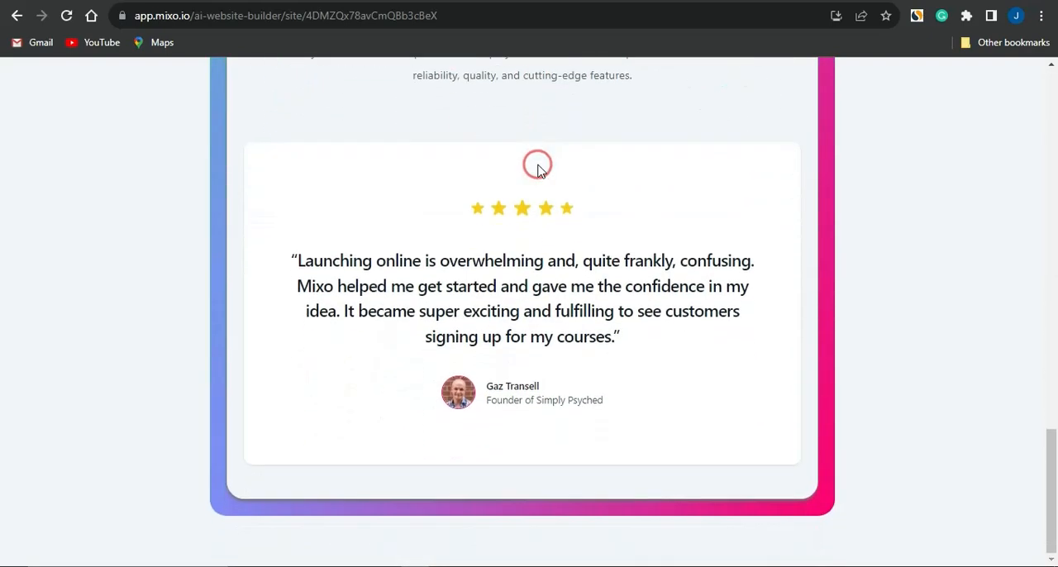
{"action": "scroll", "coordinate": [538, 165], "scroll_direction": "up", "scroll_amount": 3}
{"action": "scroll", "coordinate": [538, 168], "scroll_direction": "up", "scroll_amount": 5}
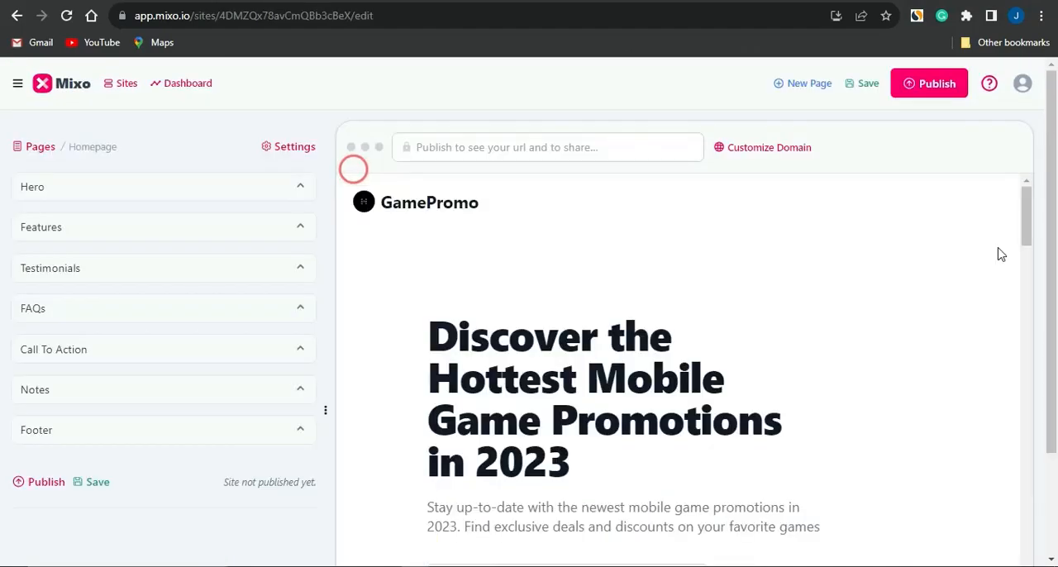
- Replace the word "Hottest" with "Latest" in the Hero title of the homepage
{"action": "scroll", "coordinate": [935, 280], "scroll_direction": "down", "scroll_amount": 4}
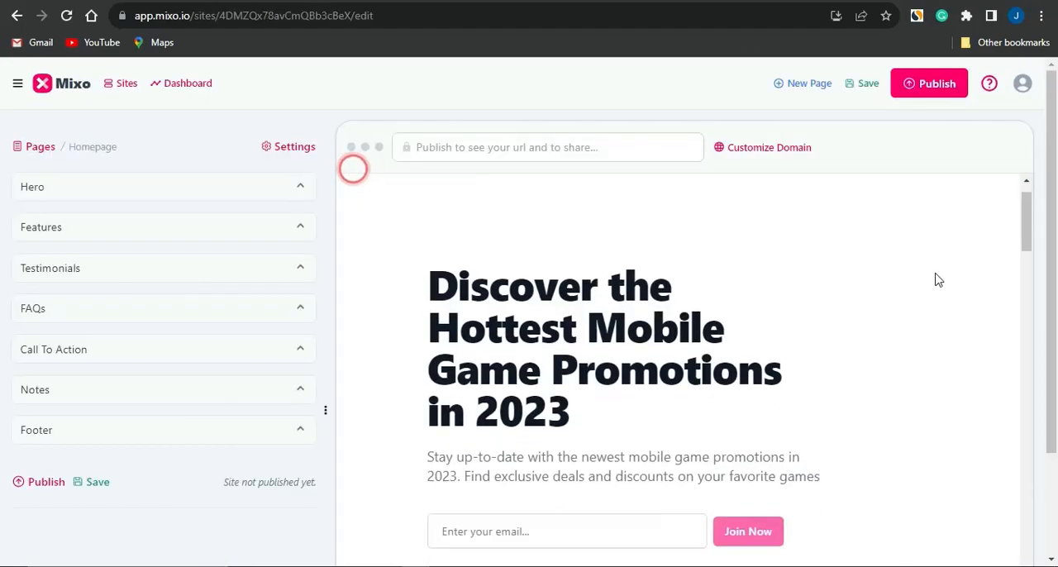
{"action": "scroll", "coordinate": [936, 279], "scroll_direction": "up", "scroll_amount": 4}
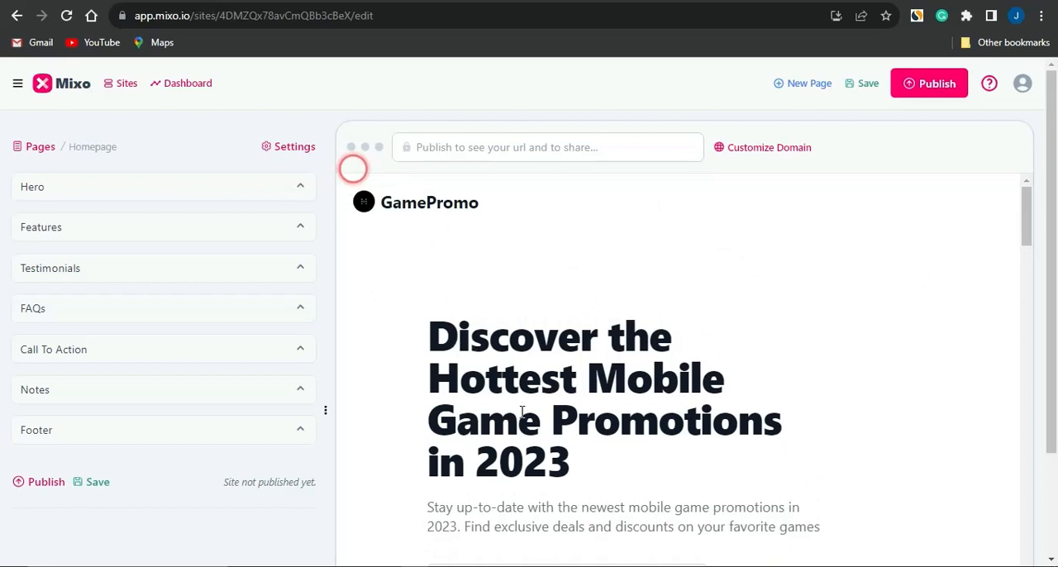
{"action": "triple_click", "coordinate": [548, 444]}
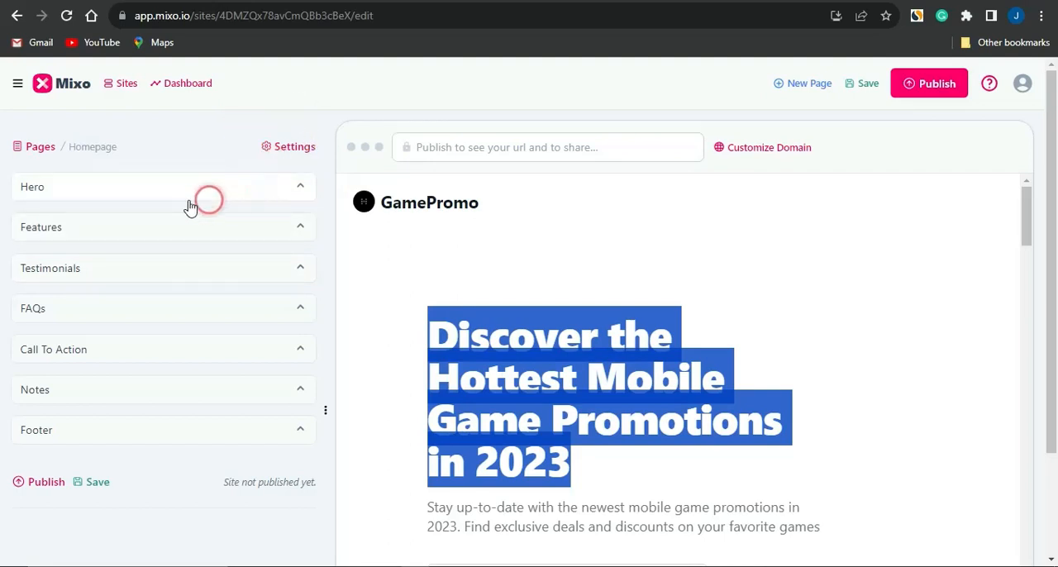
{"action": "left_click", "coordinate": [276, 183]}
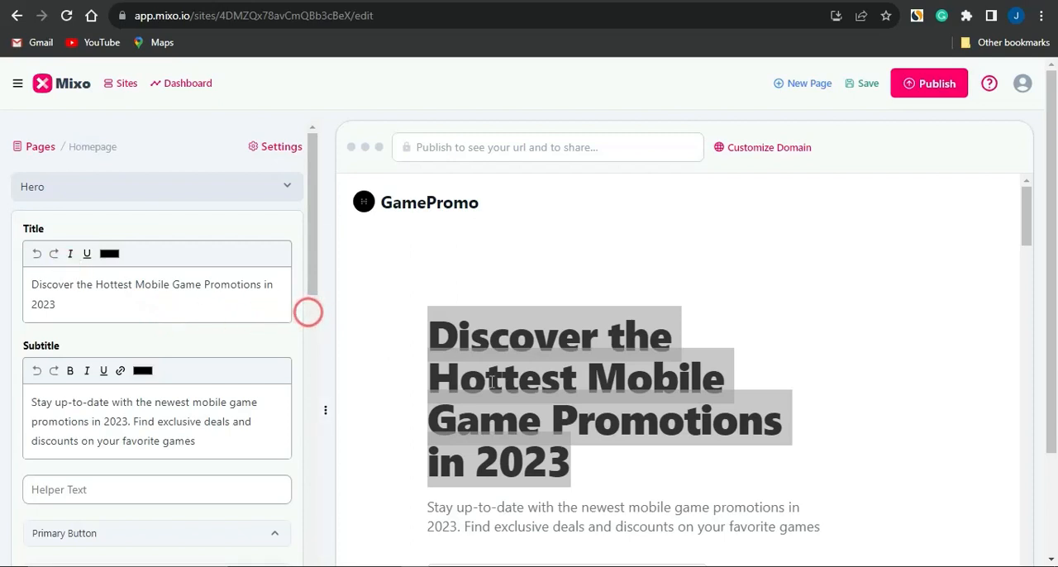
{"action": "left_click", "coordinate": [133, 284]}
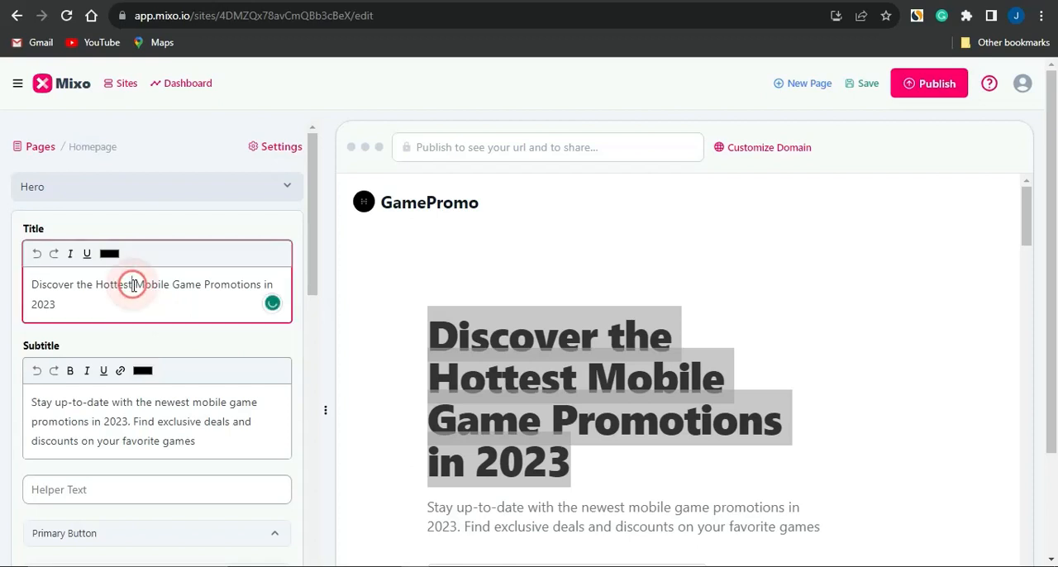
{"action": "key", "text": "BackSpace"}
{"action": "key", "text": "BackSpace"}
{"action": "key", "text": "BackSpace"}
{"action": "key", "text": "BackSpace"}
{"action": "key", "text": "BackSpace"}
{"action": "key", "text": "BackSpace"}
{"action": "key", "text": "BackSpace"}
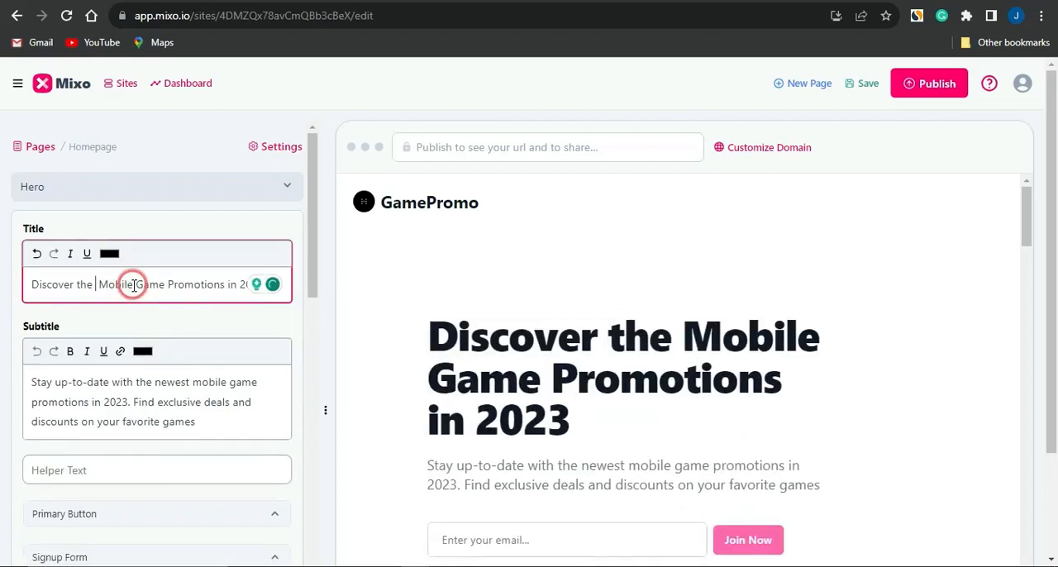
{"action": "type", "text": "Latest"}
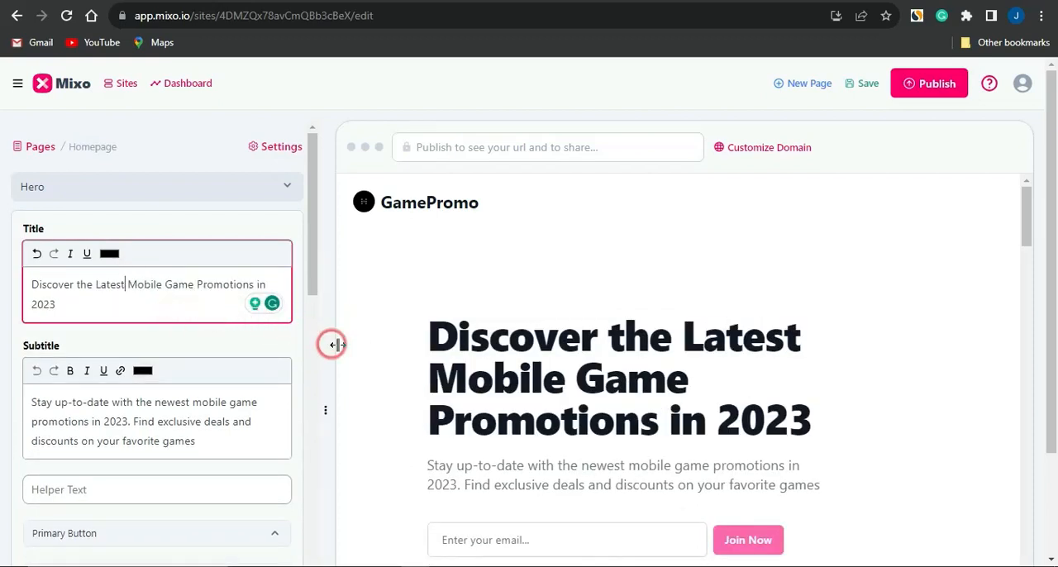
- Examine the homepage preview from the Hero title and testimonial down to the exclusive deals section
{"action": "scroll", "coordinate": [338, 347], "scroll_direction": "down", "scroll_amount": 4}
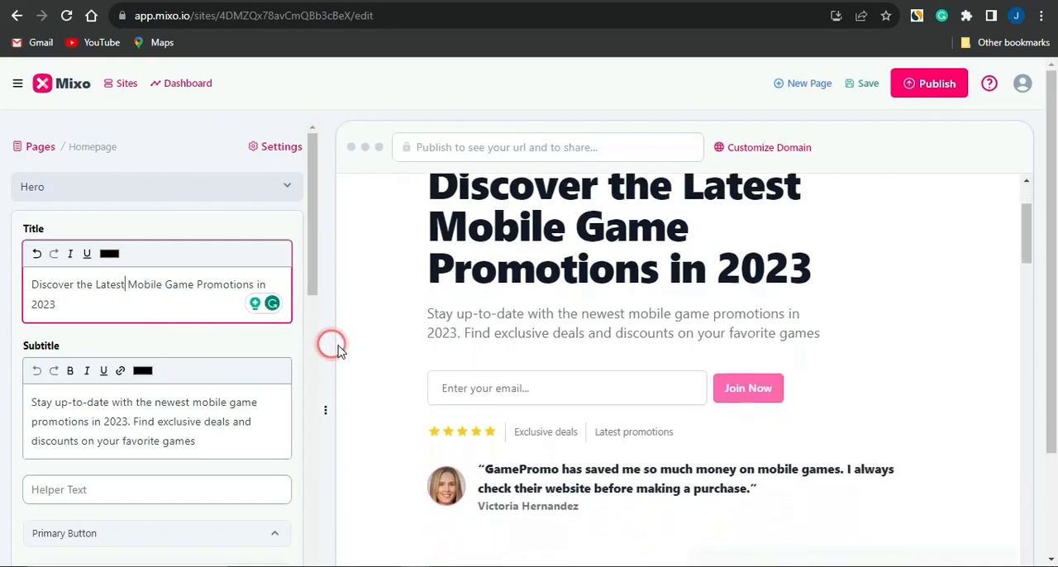
{"action": "scroll", "coordinate": [338, 346], "scroll_direction": "down", "scroll_amount": 2}
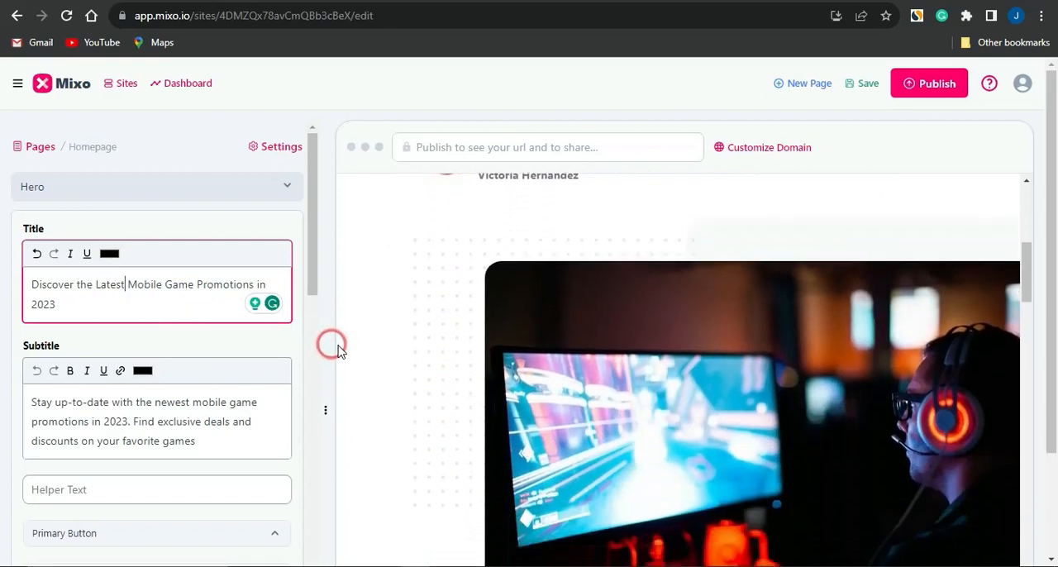
{"action": "scroll", "coordinate": [338, 345], "scroll_direction": "up", "scroll_amount": 1}
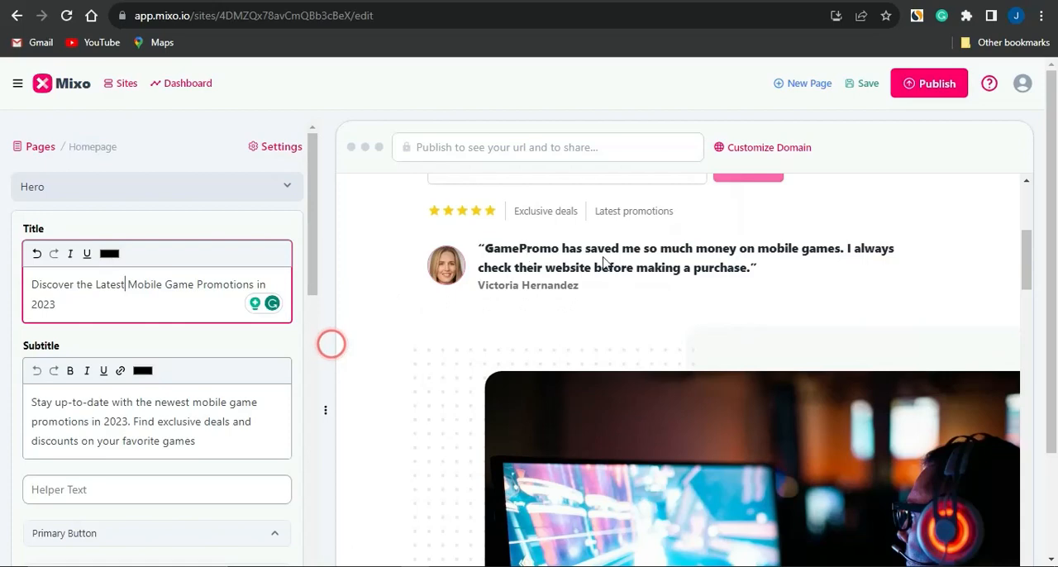
{"action": "left_click", "coordinate": [331, 344]}
{"action": "scroll", "coordinate": [534, 334], "scroll_direction": "down", "scroll_amount": 7}
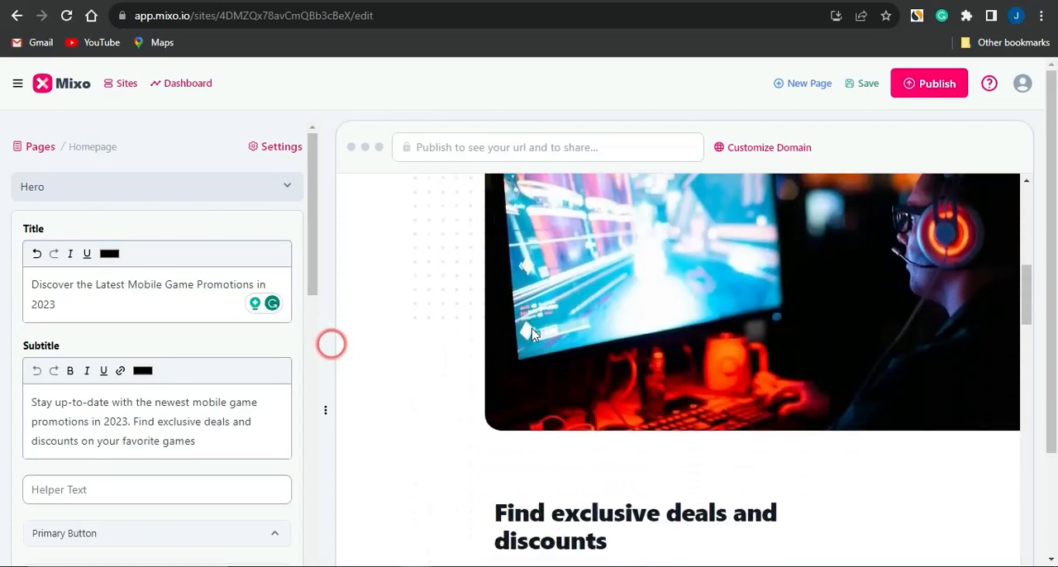
{"action": "scroll", "coordinate": [531, 334], "scroll_direction": "up", "scroll_amount": 2}
{"action": "scroll", "coordinate": [713, 230], "scroll_direction": "up", "scroll_amount": 1}
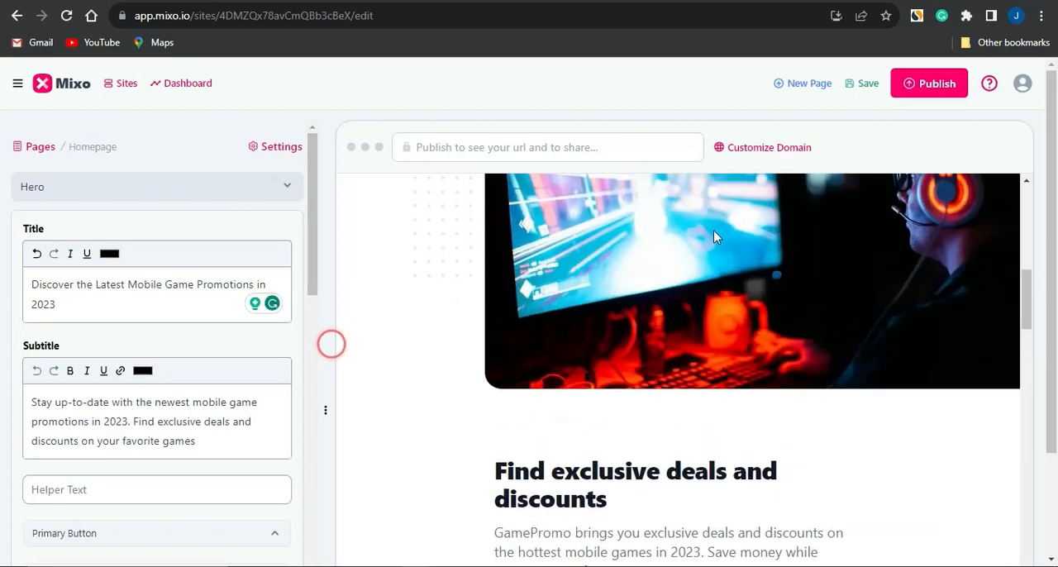
{"action": "scroll", "coordinate": [714, 230], "scroll_direction": "up", "scroll_amount": 2}
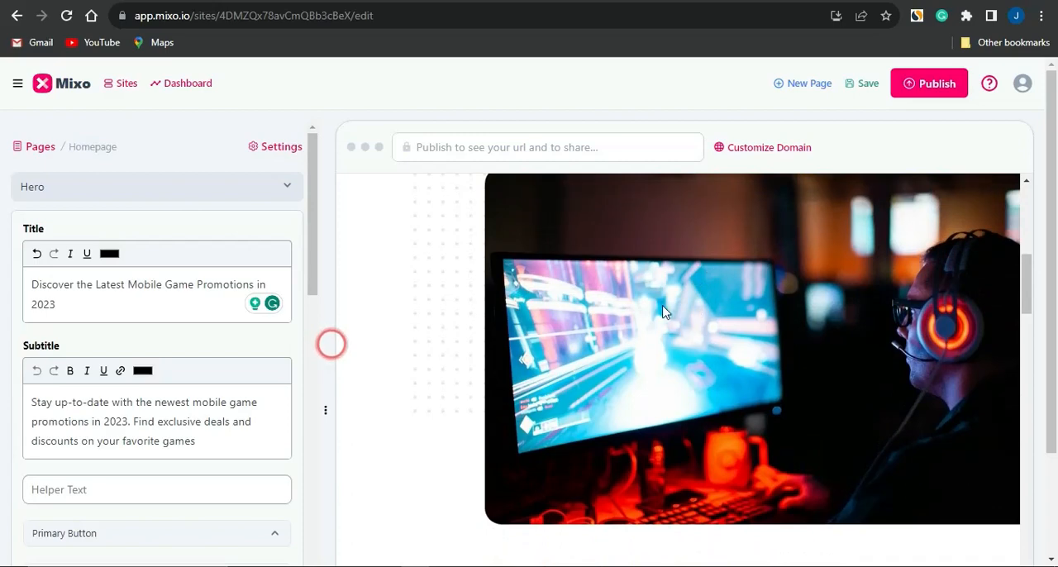
{"action": "scroll", "coordinate": [699, 322], "scroll_direction": "up", "scroll_amount": 2}
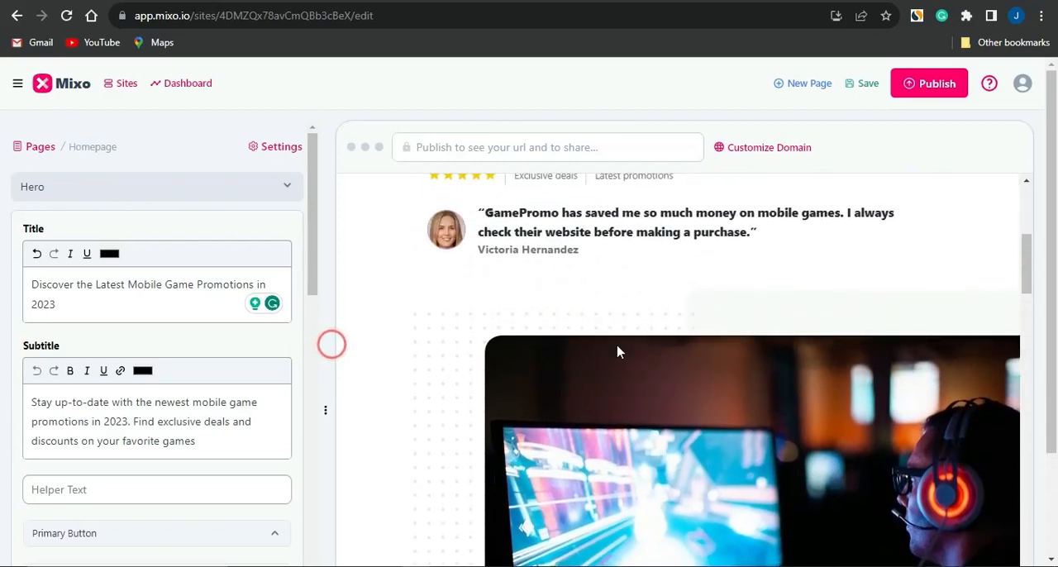
{"action": "scroll", "coordinate": [214, 428], "scroll_direction": "down", "scroll_amount": 1}
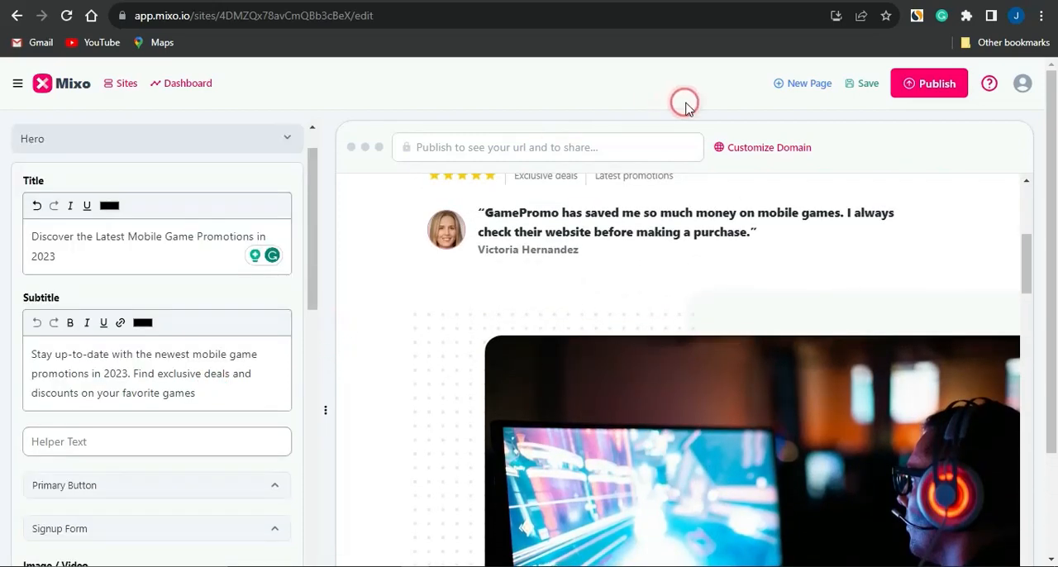
{"action": "scroll", "coordinate": [423, 302], "scroll_direction": "up", "scroll_amount": 5}
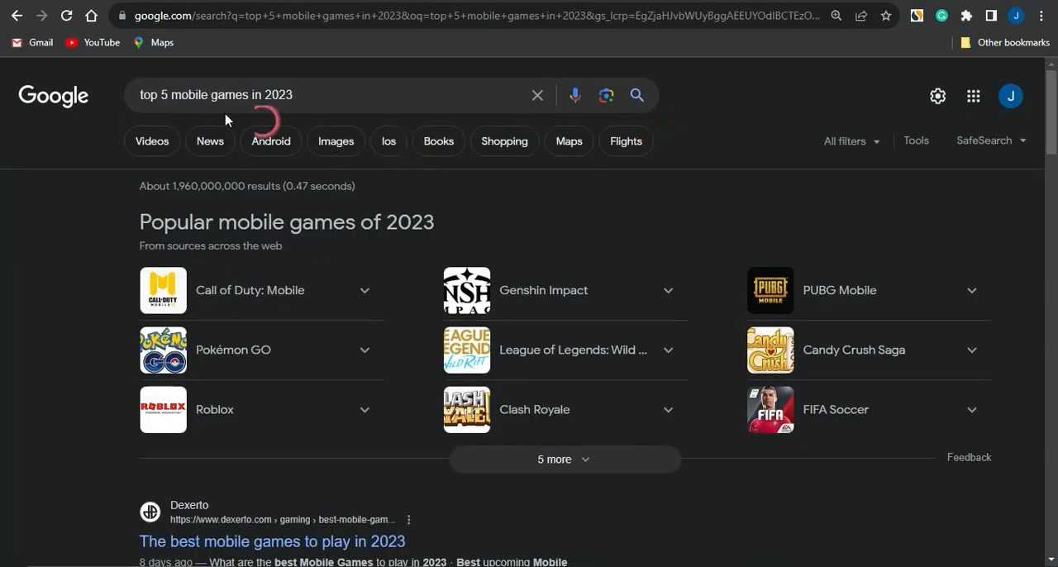
- Switch to the Google results for "top 5 mobile games in 2023" and open Pocket Tactics' "The best mobile games in 2023" article
{"action": "scroll", "coordinate": [276, 192], "scroll_direction": "down", "scroll_amount": 1}
{"action": "scroll", "coordinate": [275, 192], "scroll_direction": "down", "scroll_amount": 5}
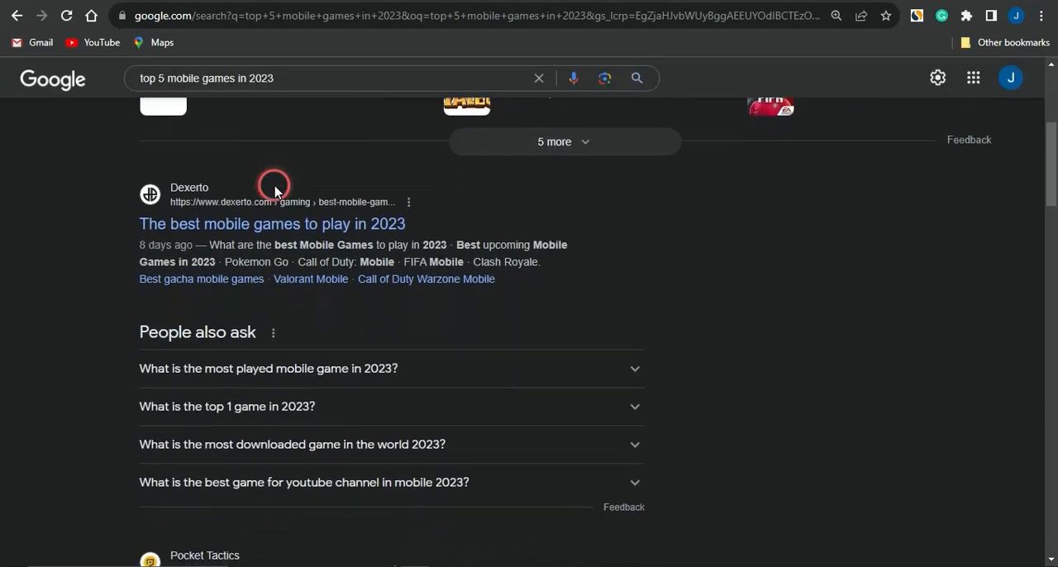
{"action": "scroll", "coordinate": [275, 192], "scroll_direction": "down", "scroll_amount": 5}
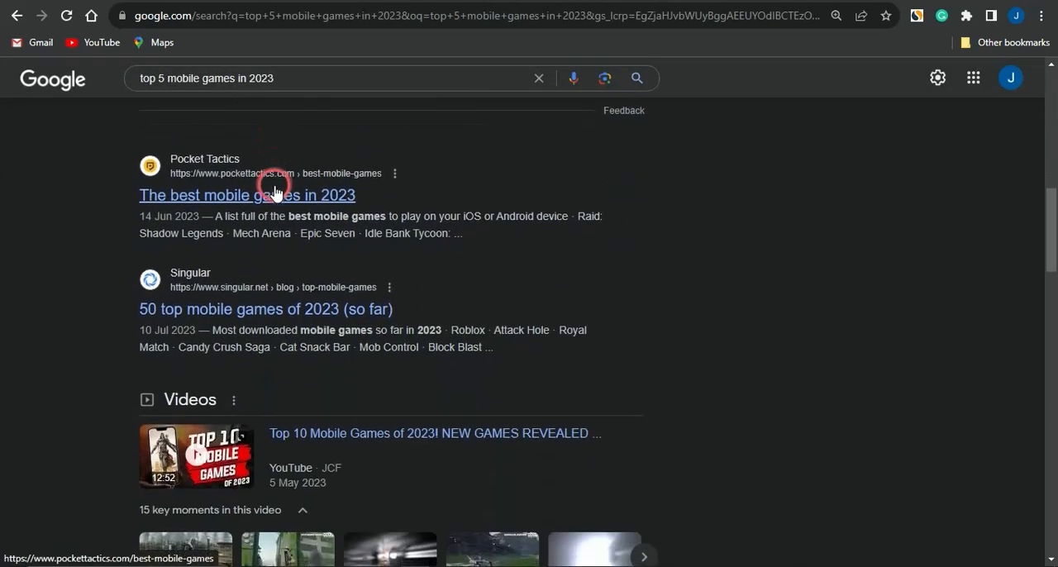
{"action": "scroll", "coordinate": [275, 192], "scroll_direction": "up", "scroll_amount": 2}
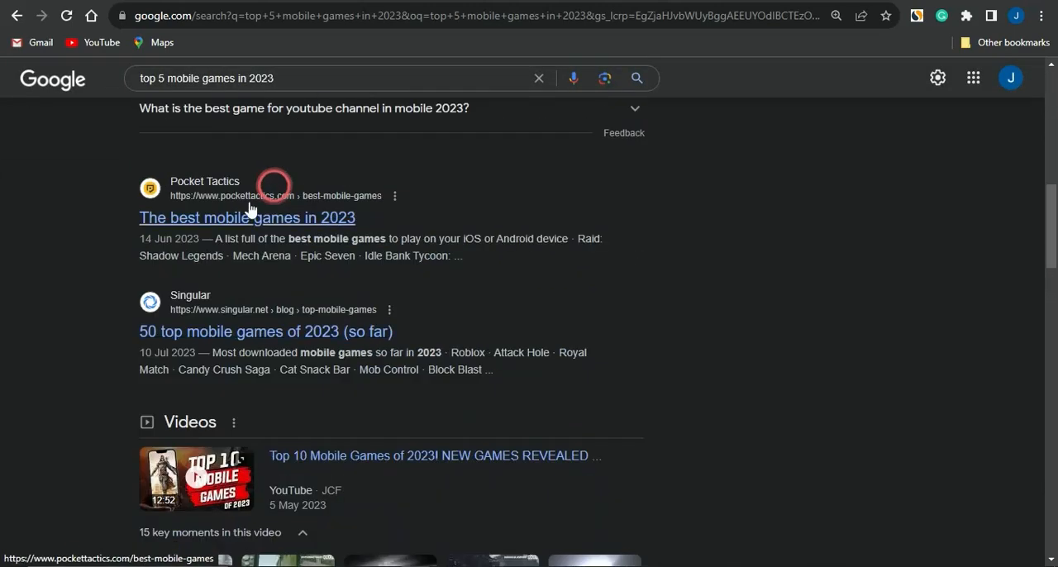
{"action": "left_click", "coordinate": [211, 222]}
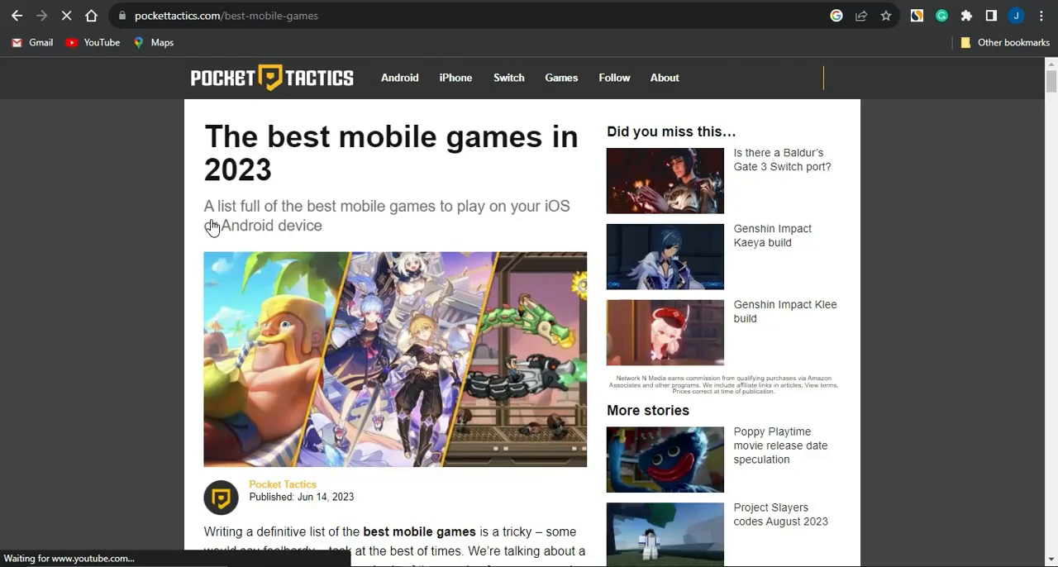
- Look over the article's introduction and its list of best mobile games
{"action": "scroll", "coordinate": [463, 455], "scroll_direction": "down", "scroll_amount": 10}
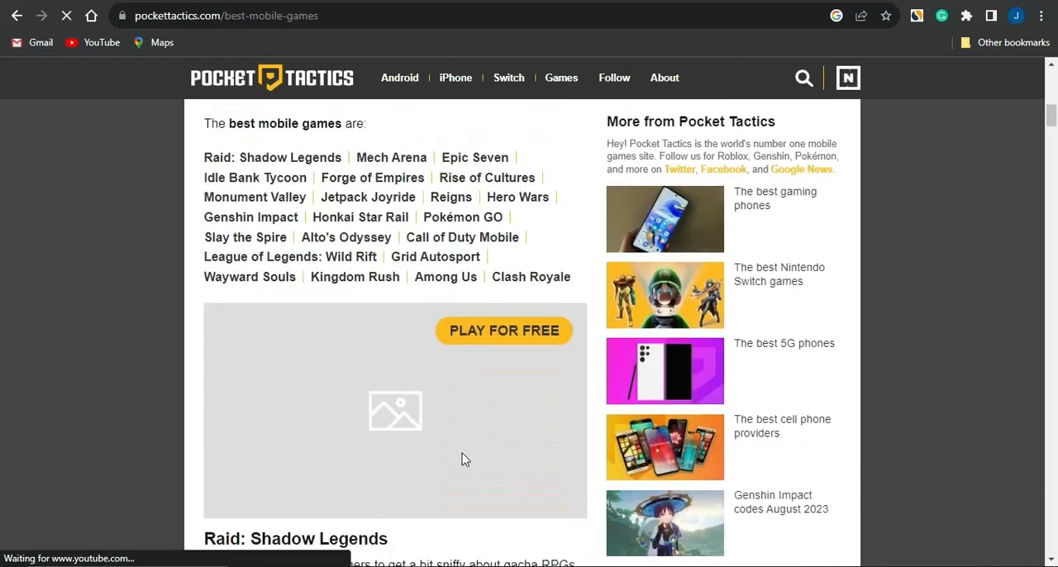
{"action": "scroll", "coordinate": [463, 461], "scroll_direction": "down", "scroll_amount": 5}
{"action": "scroll", "coordinate": [463, 455], "scroll_direction": "up", "scroll_amount": 8}
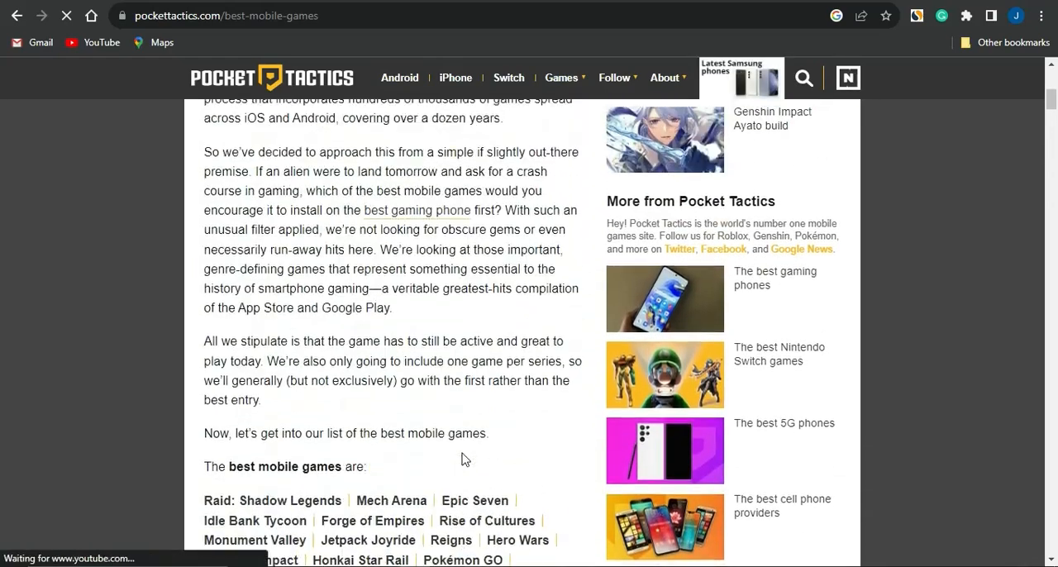
{"action": "scroll", "coordinate": [463, 455], "scroll_direction": "down", "scroll_amount": 6}
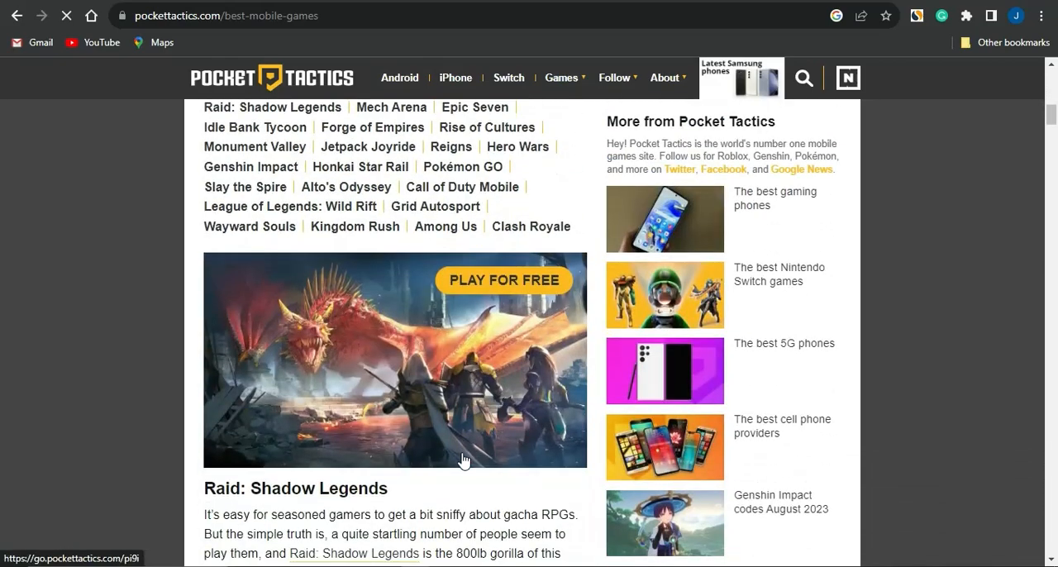
{"action": "scroll", "coordinate": [463, 461], "scroll_direction": "up", "scroll_amount": 1}
{"action": "scroll", "coordinate": [463, 460], "scroll_direction": "down", "scroll_amount": 3}
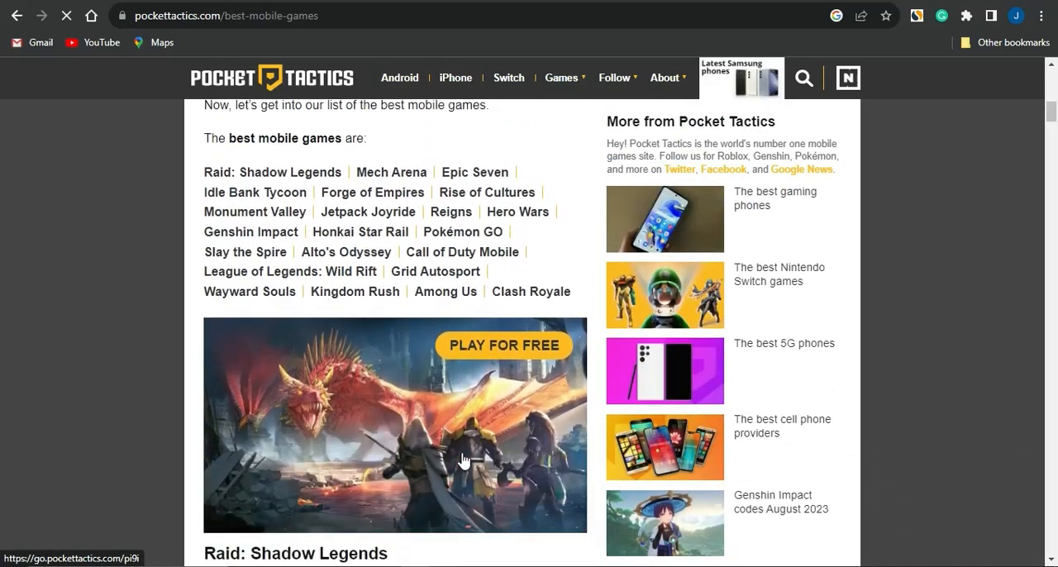
{"action": "scroll", "coordinate": [463, 460], "scroll_direction": "up", "scroll_amount": 1}
{"action": "left_click", "coordinate": [273, 175]}
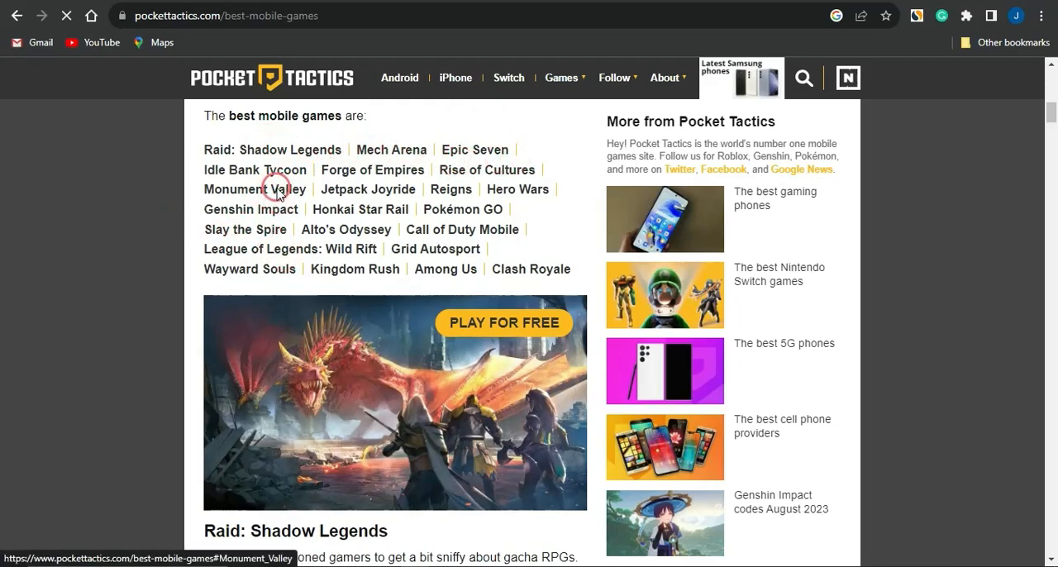
- Review the article's individual game entries and copy "Shadow Legends" from the first game's heading
{"action": "scroll", "coordinate": [277, 186], "scroll_direction": "down", "scroll_amount": 2}
{"action": "scroll", "coordinate": [278, 194], "scroll_direction": "down", "scroll_amount": 8}
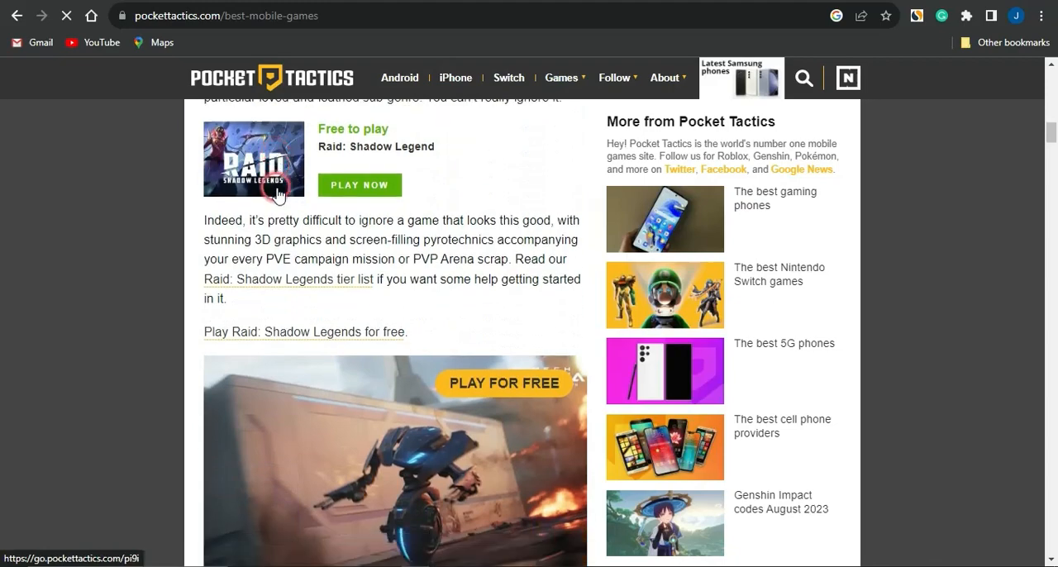
{"action": "scroll", "coordinate": [278, 193], "scroll_direction": "down", "scroll_amount": 3}
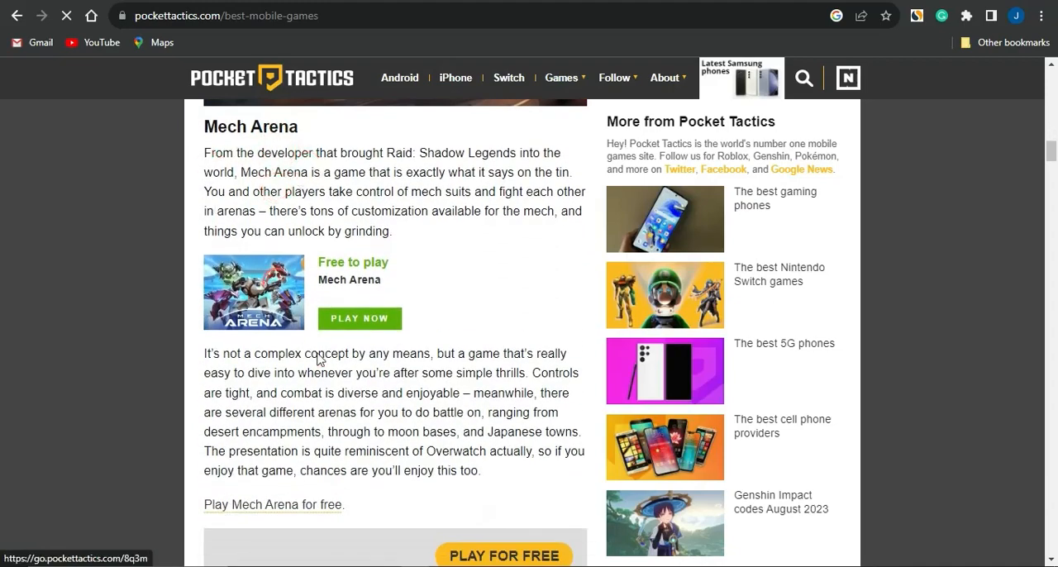
{"action": "scroll", "coordinate": [319, 353], "scroll_direction": "down", "scroll_amount": 4}
{"action": "scroll", "coordinate": [318, 353], "scroll_direction": "down", "scroll_amount": 2}
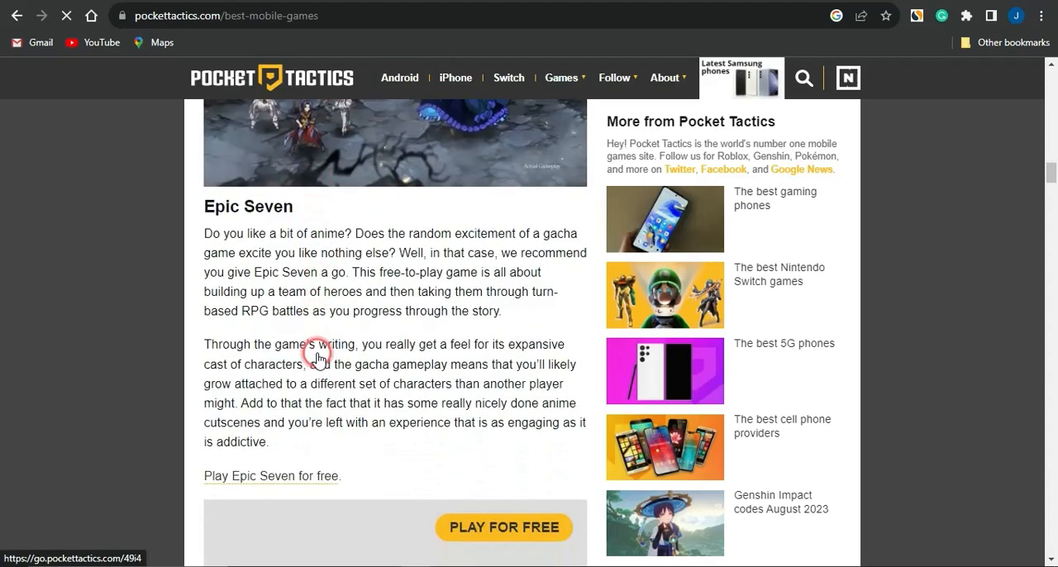
{"action": "scroll", "coordinate": [317, 356], "scroll_direction": "down", "scroll_amount": 1}
{"action": "scroll", "coordinate": [317, 356], "scroll_direction": "down", "scroll_amount": 3}
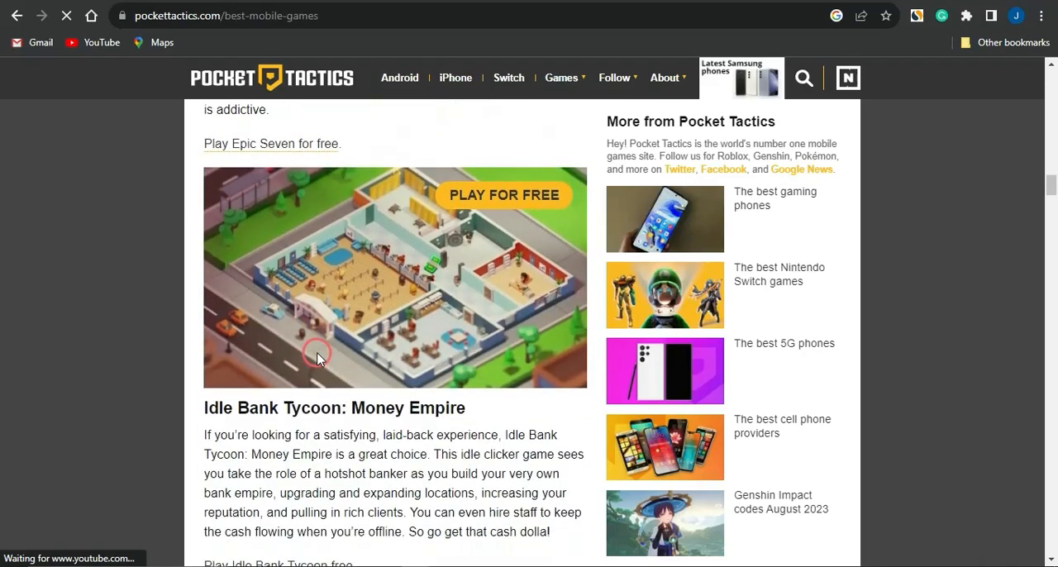
{"action": "scroll", "coordinate": [317, 355], "scroll_direction": "up", "scroll_amount": 7}
{"action": "scroll", "coordinate": [318, 358], "scroll_direction": "up", "scroll_amount": 7}
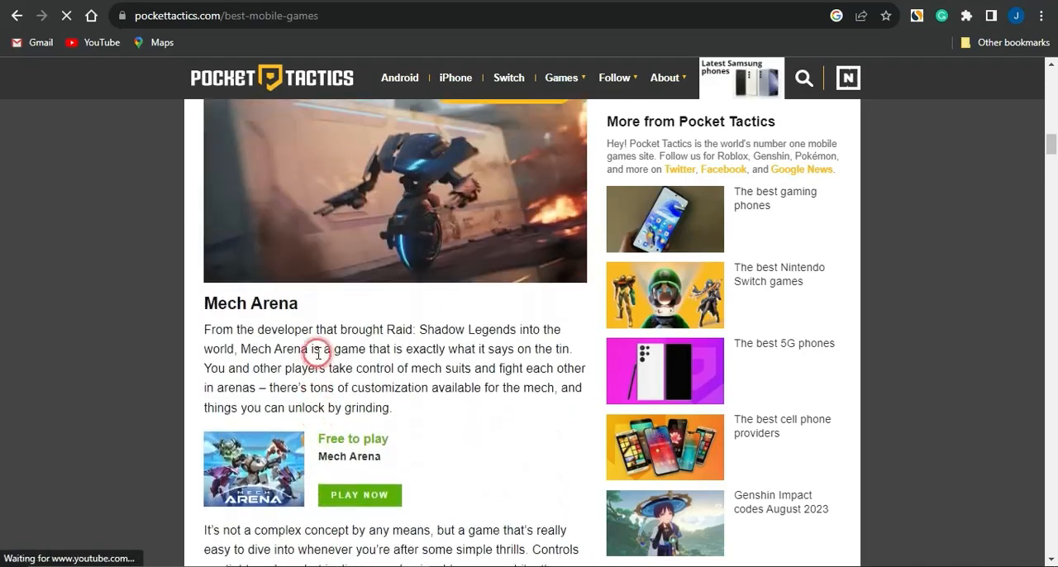
{"action": "scroll", "coordinate": [319, 353], "scroll_direction": "up", "scroll_amount": 2}
{"action": "scroll", "coordinate": [318, 353], "scroll_direction": "up", "scroll_amount": 3}
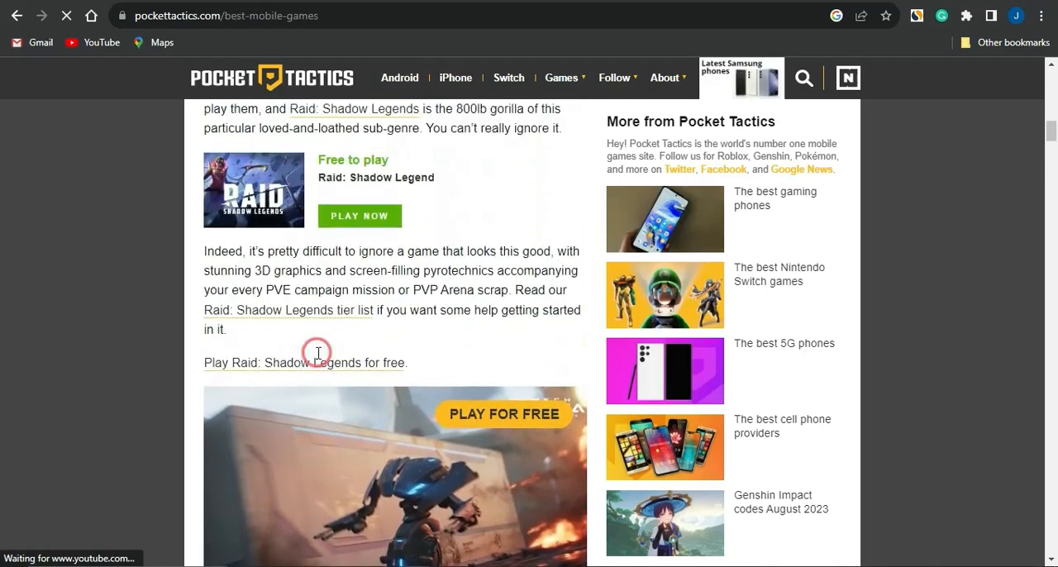
{"action": "scroll", "coordinate": [318, 353], "scroll_direction": "up", "scroll_amount": 1}
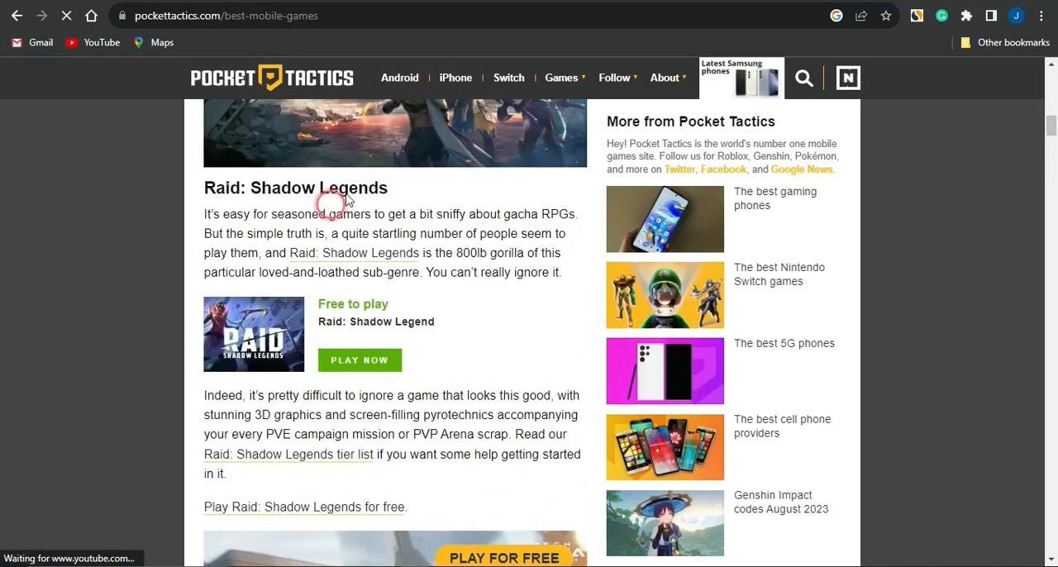
{"action": "left_click_drag", "start_coordinate": [386, 189], "coordinate": [254, 187]}
{"action": "key", "text": "ctrl+c"}
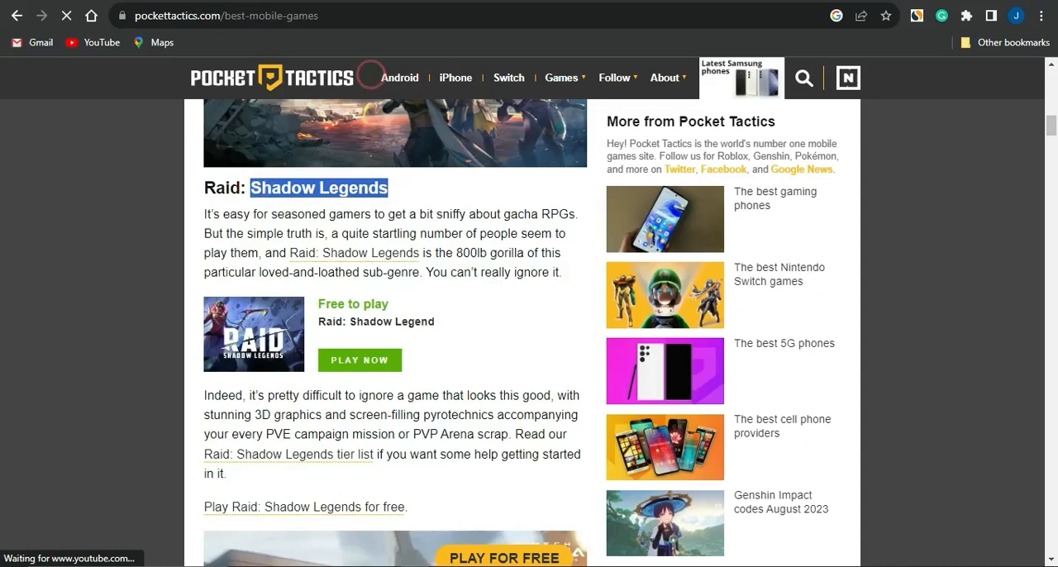
- Switch back to the Mixo site editor and clear the testimonial text in the Hero section's Review field
{"action": "key", "text": "ctrl+Tab"}
{"action": "key", "text": "ctrl+Tab"}
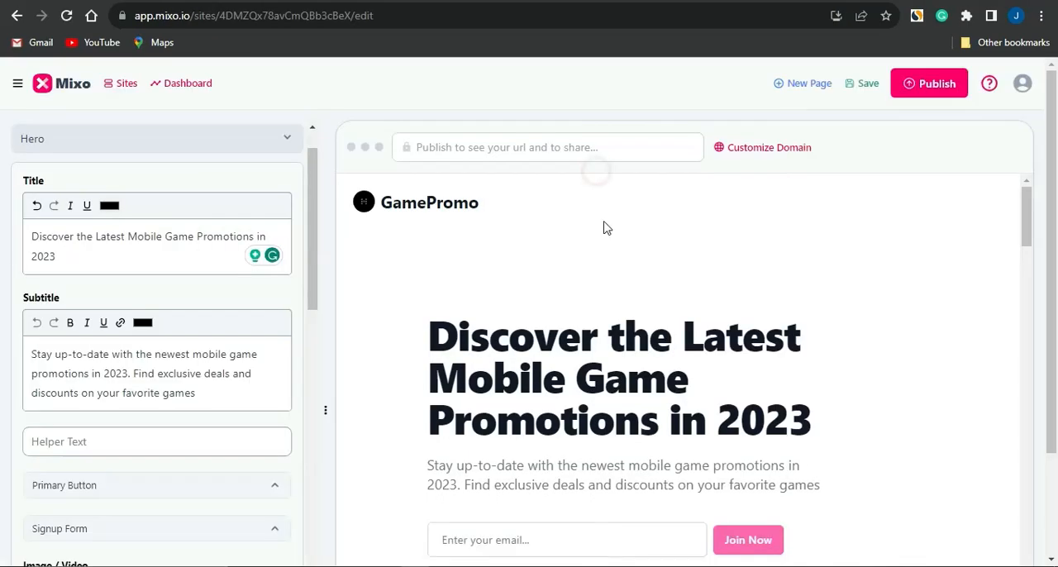
{"action": "scroll", "coordinate": [604, 227], "scroll_direction": "down", "scroll_amount": 3}
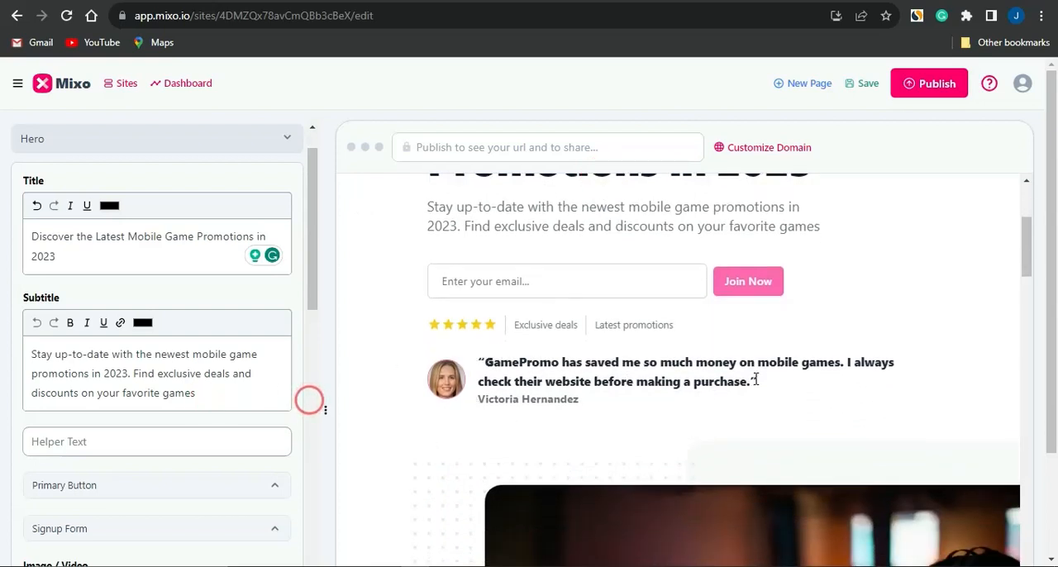
{"action": "left_click_drag", "start_coordinate": [609, 416], "coordinate": [99, 362]}
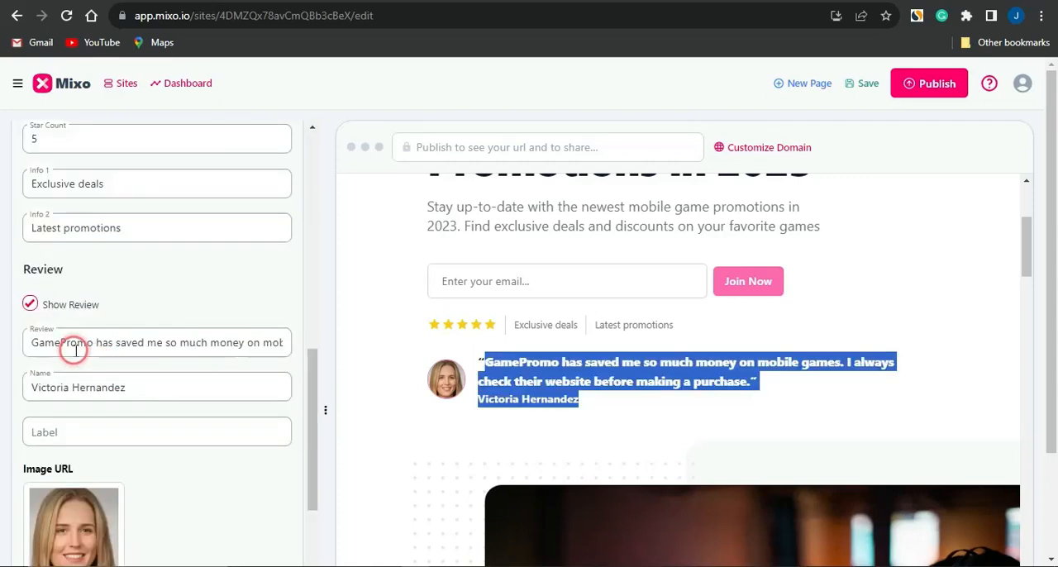
{"action": "left_click", "coordinate": [73, 348]}
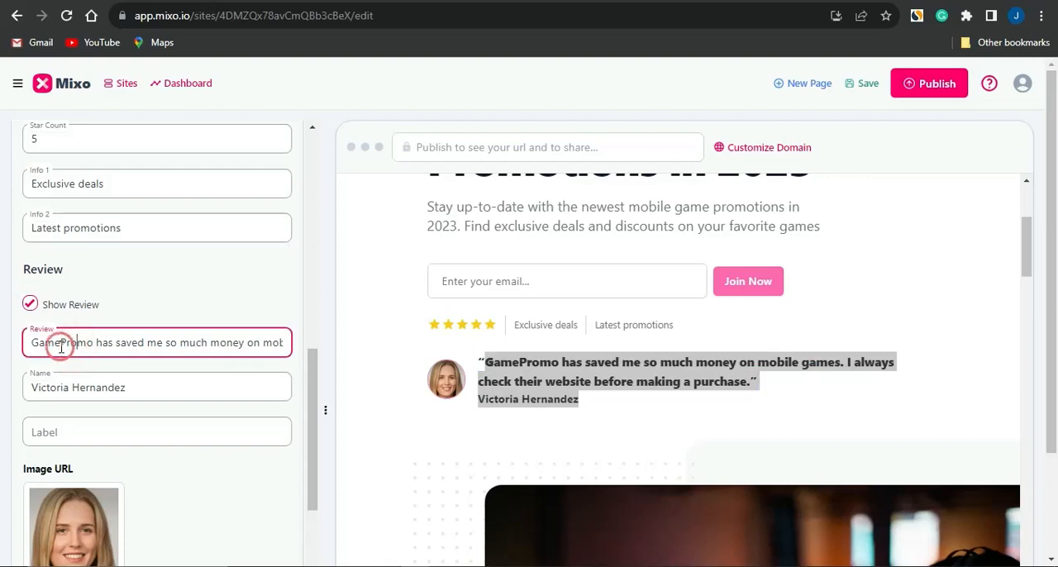
{"action": "triple_click", "coordinate": [70, 344]}
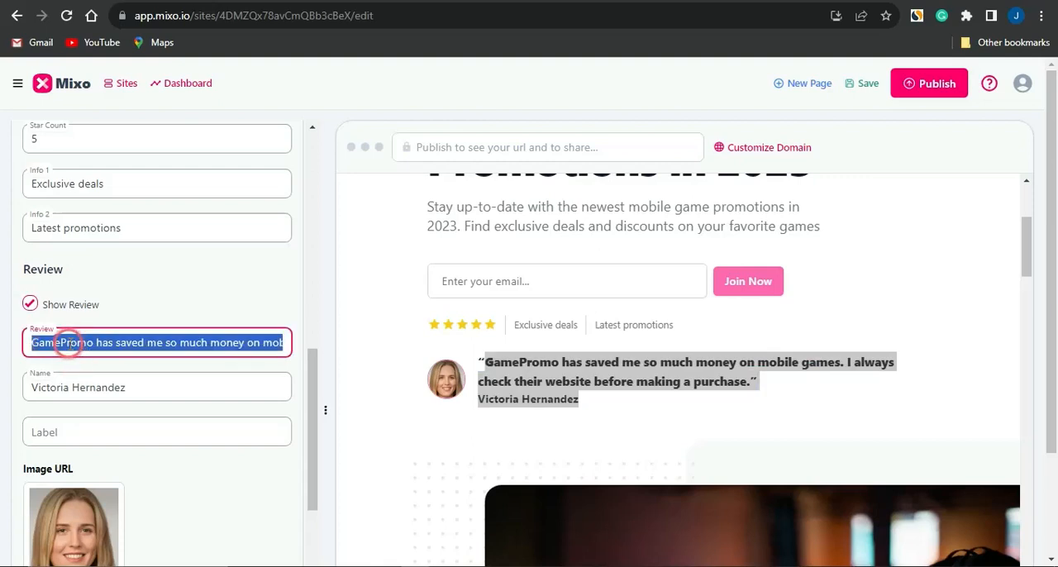
{"action": "key", "text": "BackSpace"}
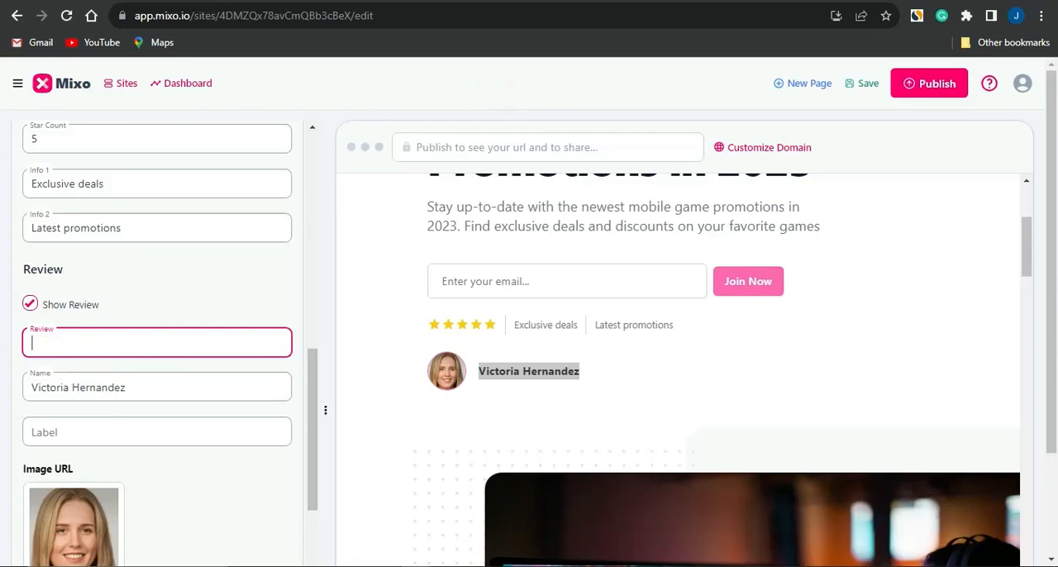
- Switch to ChatGPT and submit the prompt "provide 2 sentence describing this game: Shadow Legends"
{"action": "left_click", "coordinate": [731, 1]}
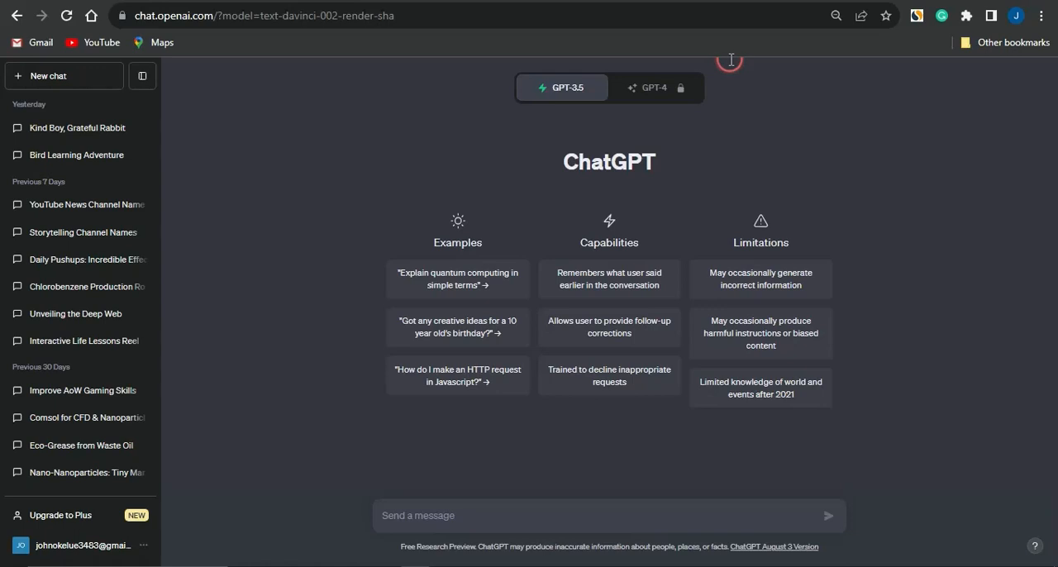
{"action": "left_click", "coordinate": [641, 513]}
{"action": "type", "text": "provide 2 sentence describing this game:"}
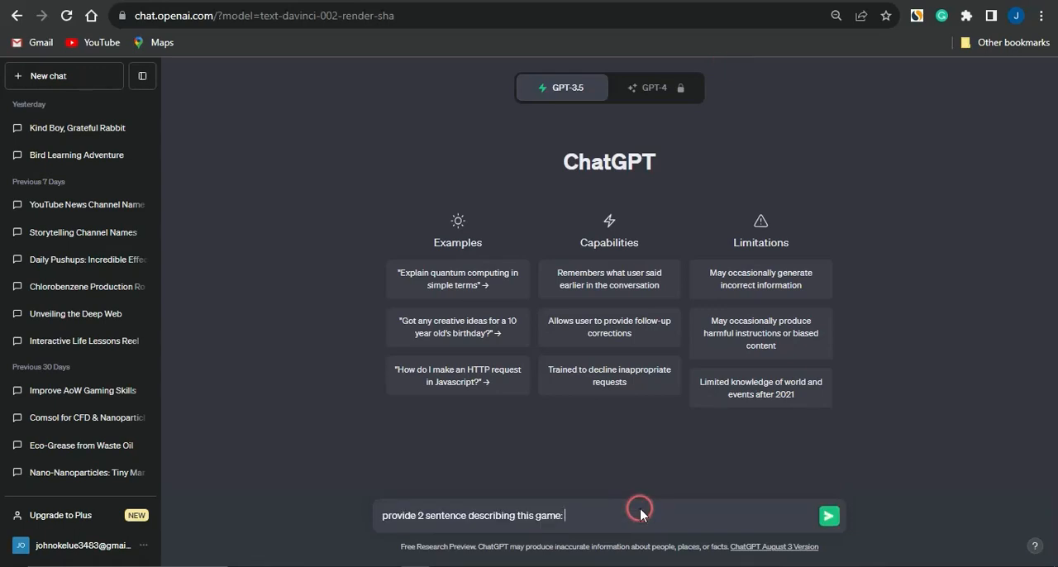
{"action": "key", "text": "ctrl+v"}
{"action": "key", "text": "Return"}
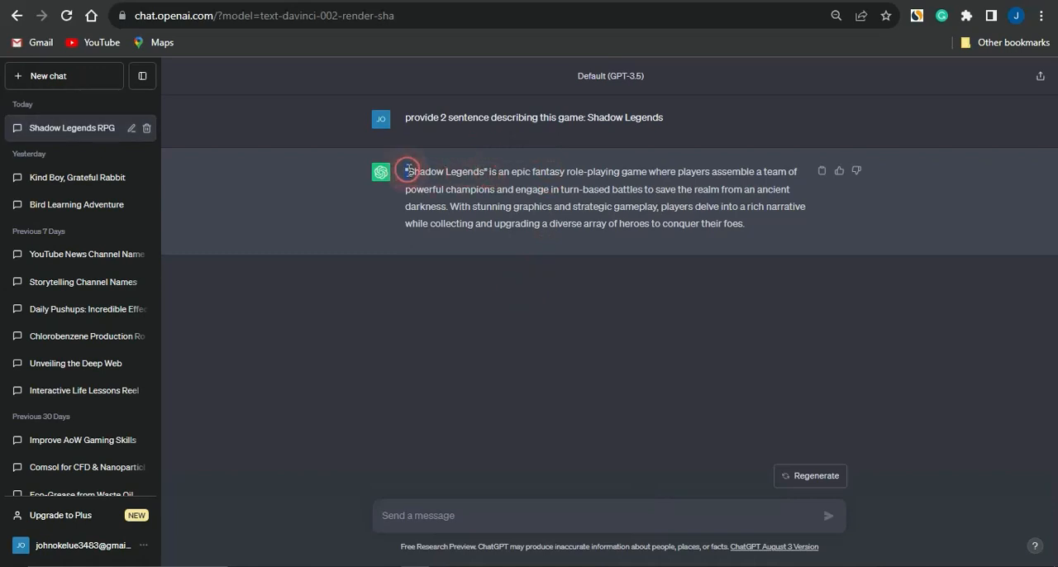
- Copy ChatGPT's full "Shadow Legends" description and paste it into the Review field of the Hero section in the Mixo editor
{"action": "left_click_drag", "start_coordinate": [407, 169], "coordinate": [766, 226]}
{"action": "key", "text": "ctrl+c"}
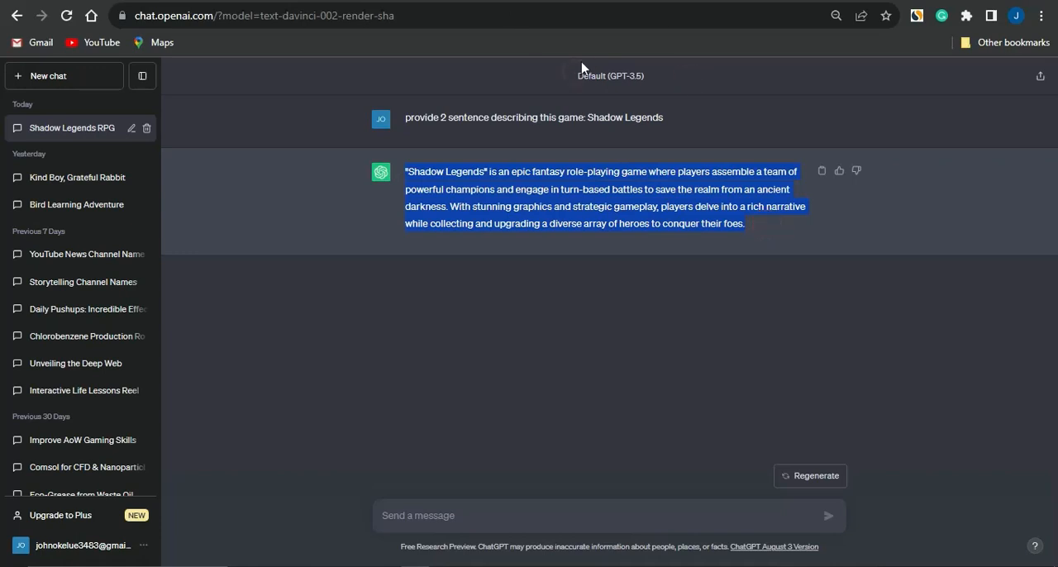
{"action": "left_click", "coordinate": [566, 2]}
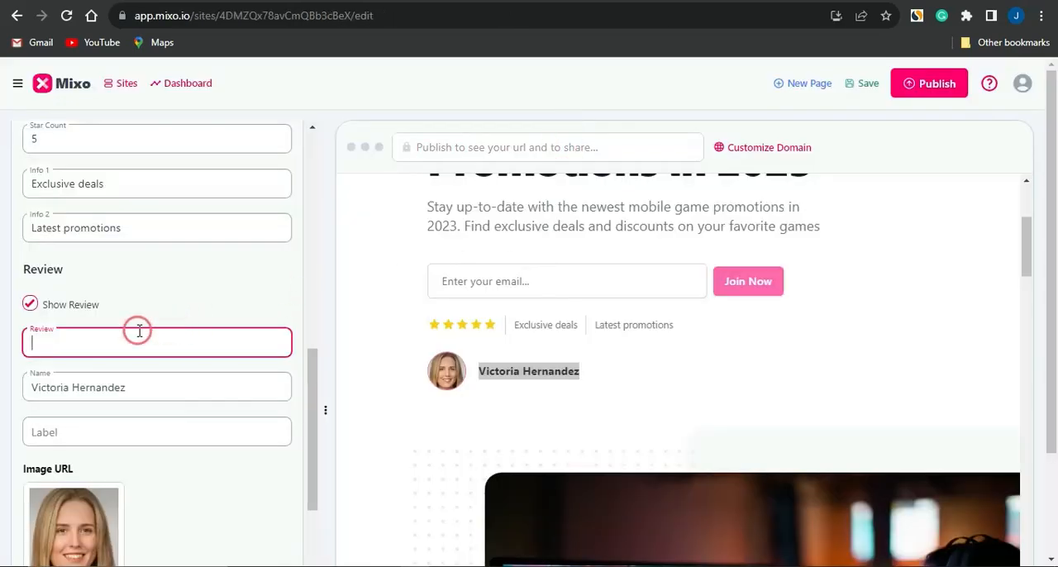
{"action": "key", "text": "ctrl+v"}
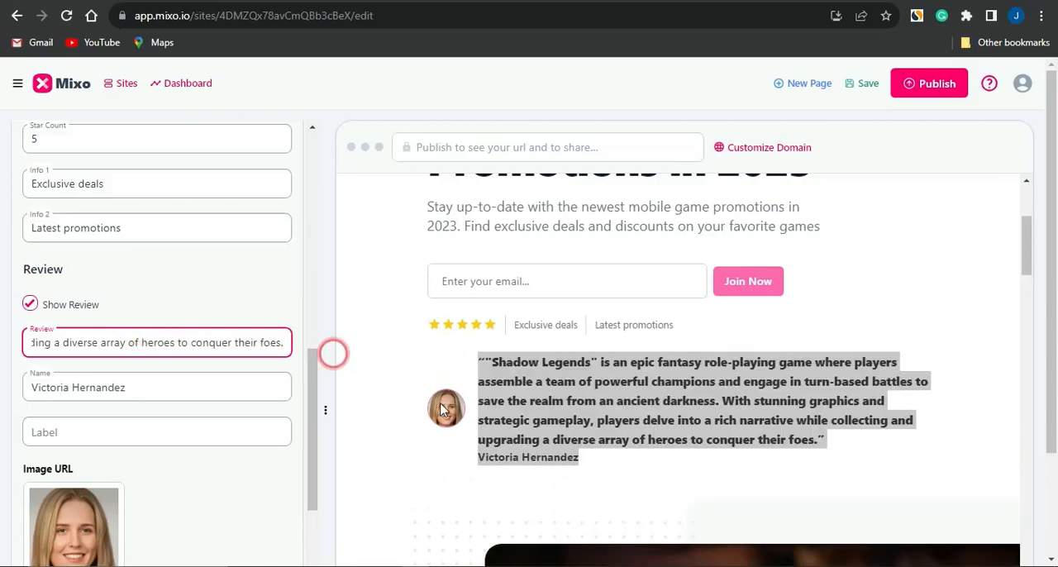
{"action": "left_click", "coordinate": [333, 352]}
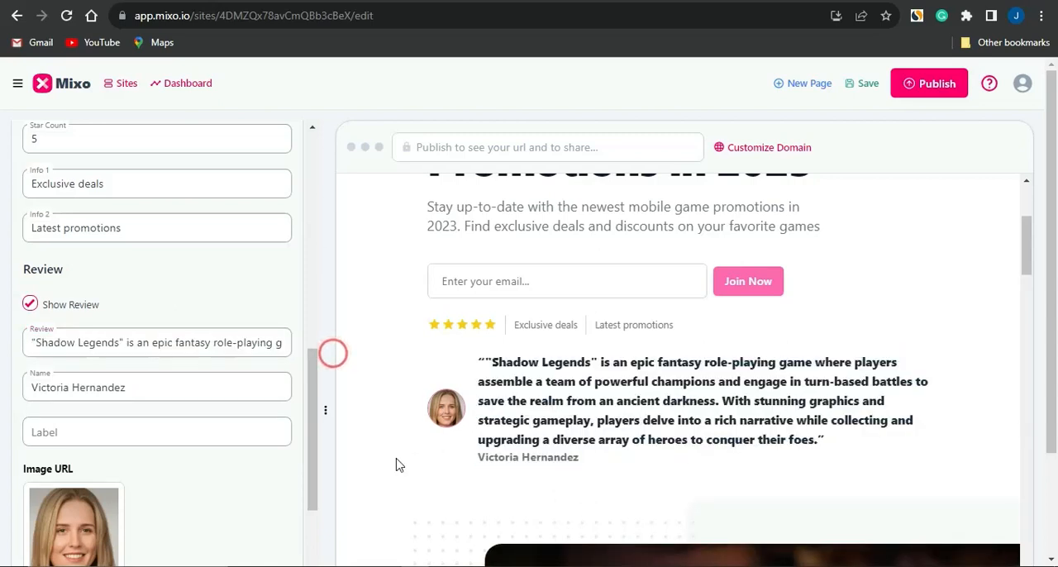
{"action": "left_click", "coordinate": [38, 339]}
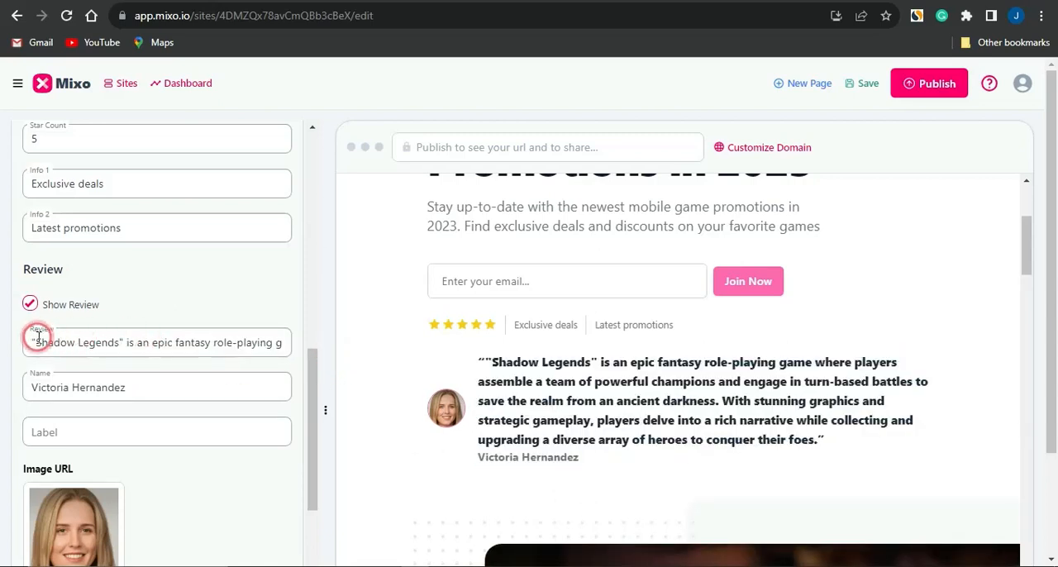
{"action": "left_click", "coordinate": [319, 326]}
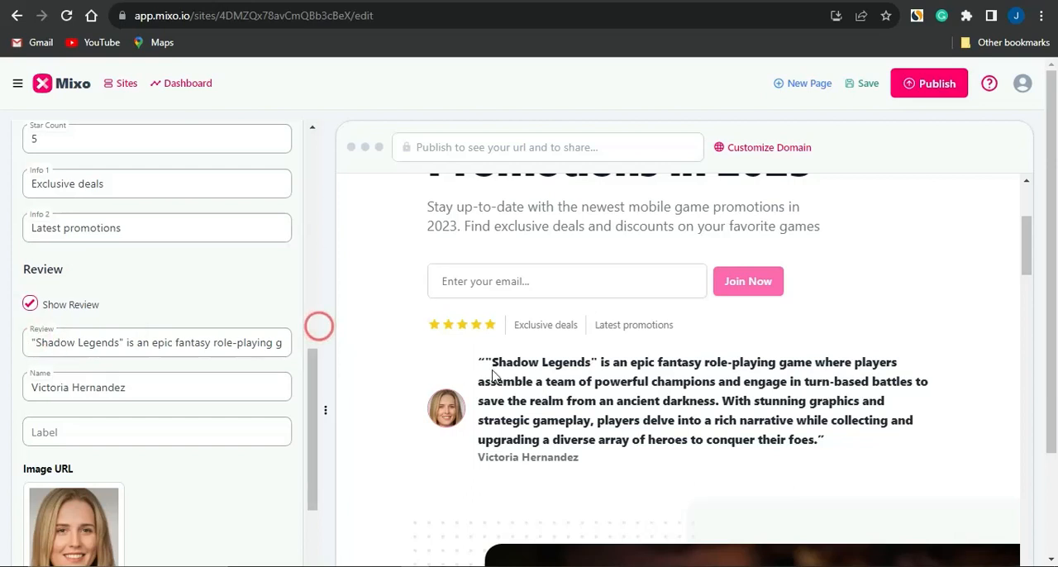
- Examine the Hero section's preview and settings to locate where its main image is set
{"action": "scroll", "coordinate": [686, 448], "scroll_direction": "down", "scroll_amount": 3}
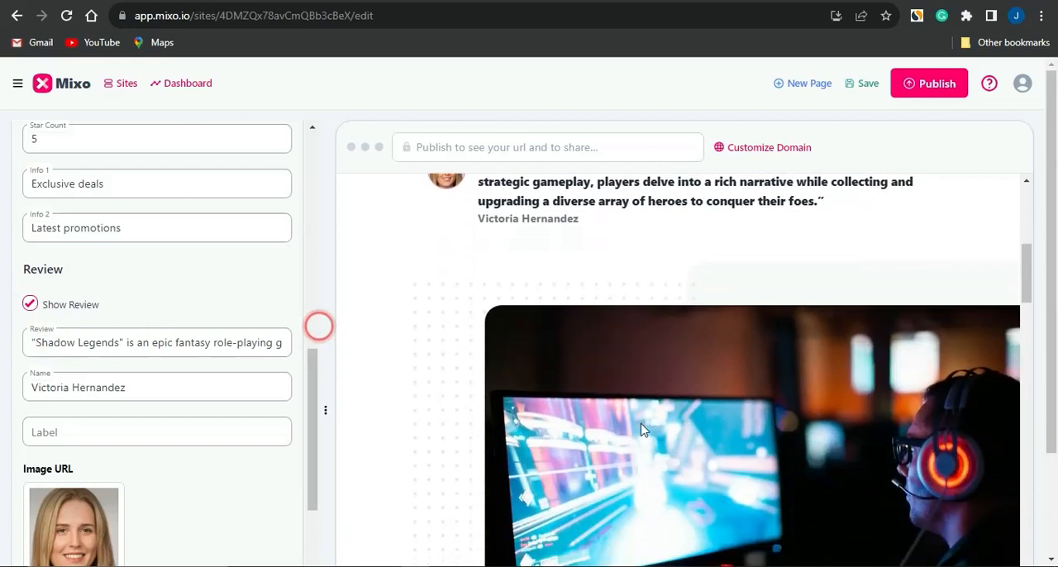
{"action": "left_click", "coordinate": [131, 426]}
{"action": "scroll", "coordinate": [131, 426], "scroll_direction": "down", "scroll_amount": 4}
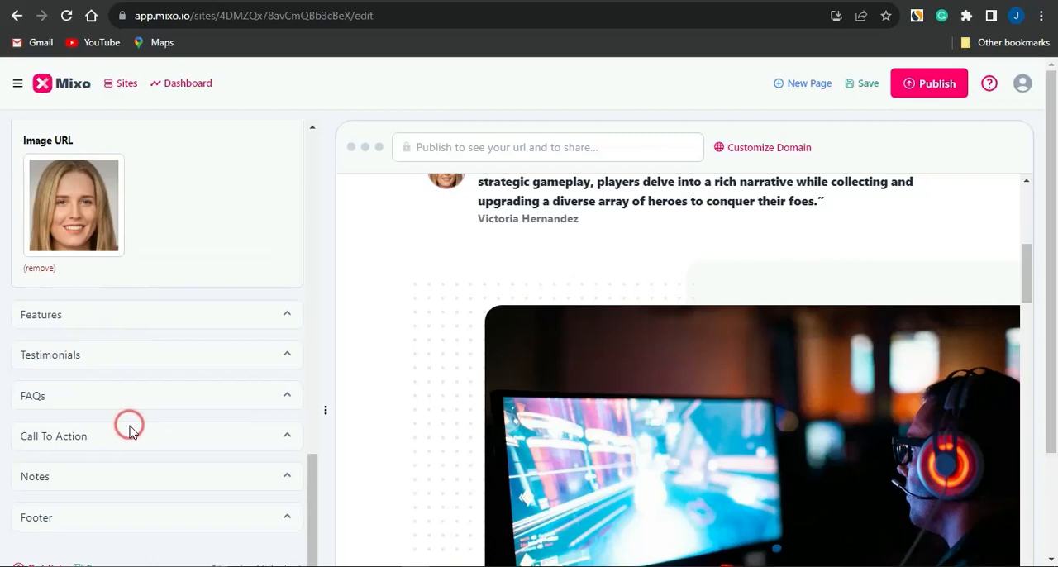
{"action": "left_click", "coordinate": [301, 373]}
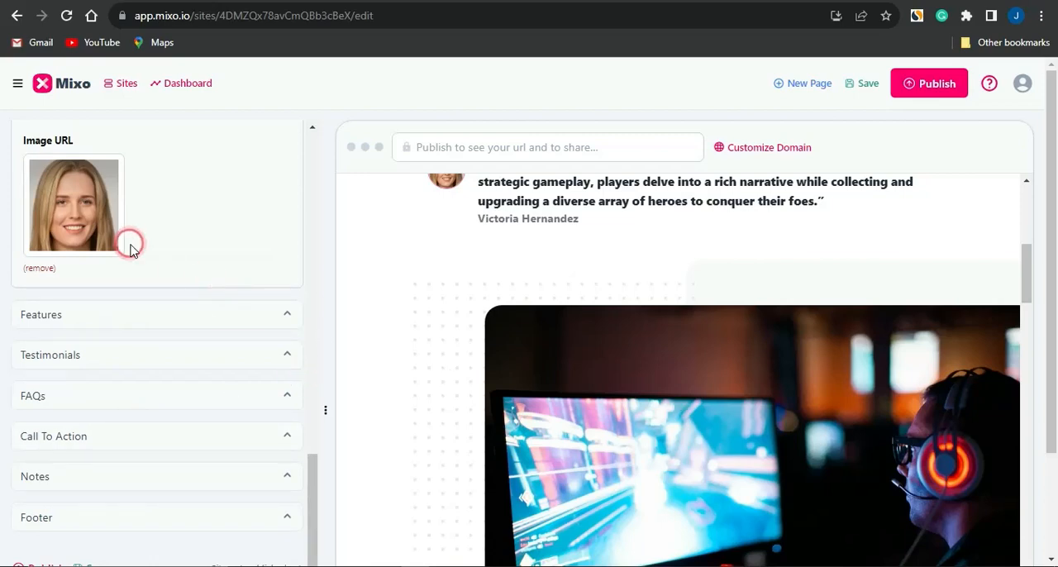
{"action": "scroll", "coordinate": [130, 248], "scroll_direction": "down", "scroll_amount": 2}
{"action": "scroll", "coordinate": [131, 248], "scroll_direction": "up", "scroll_amount": 2}
{"action": "scroll", "coordinate": [130, 249], "scroll_direction": "up", "scroll_amount": 6}
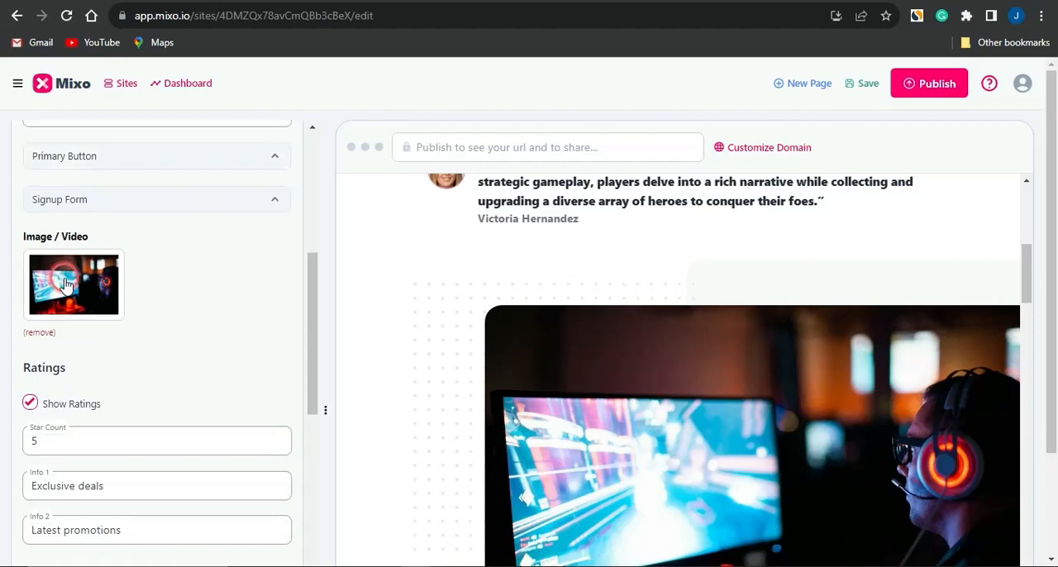
{"action": "scroll", "coordinate": [128, 286], "scroll_direction": "up", "scroll_amount": 1}
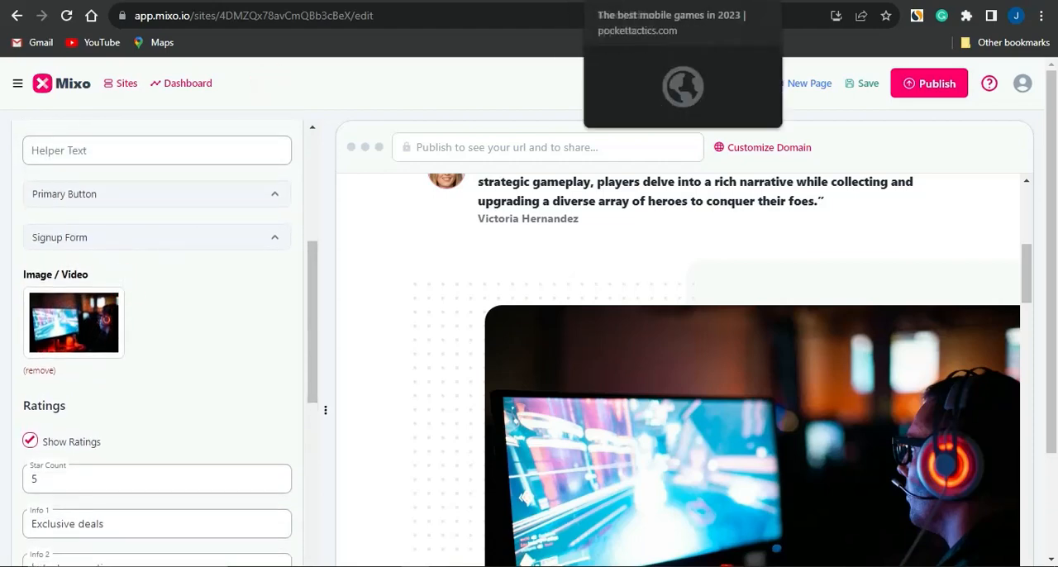
- Switch to Google and browse the image results for "shadow legend games image"
{"action": "left_click", "coordinate": [663, 1]}
{"action": "left_click", "coordinate": [246, 140]}
{"action": "left_click", "coordinate": [212, 94]}
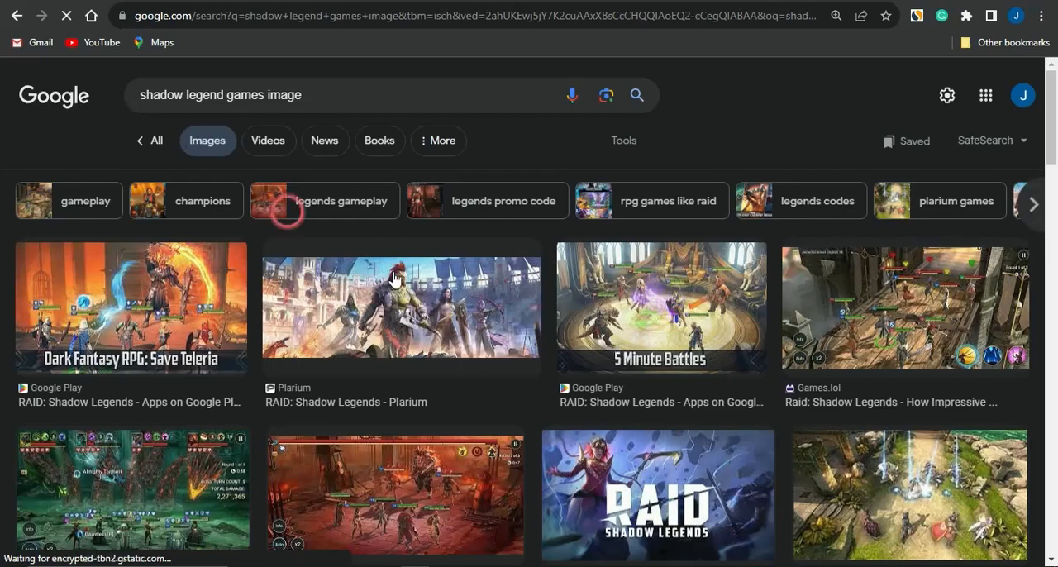
{"action": "scroll", "coordinate": [373, 376], "scroll_direction": "down", "scroll_amount": 1}
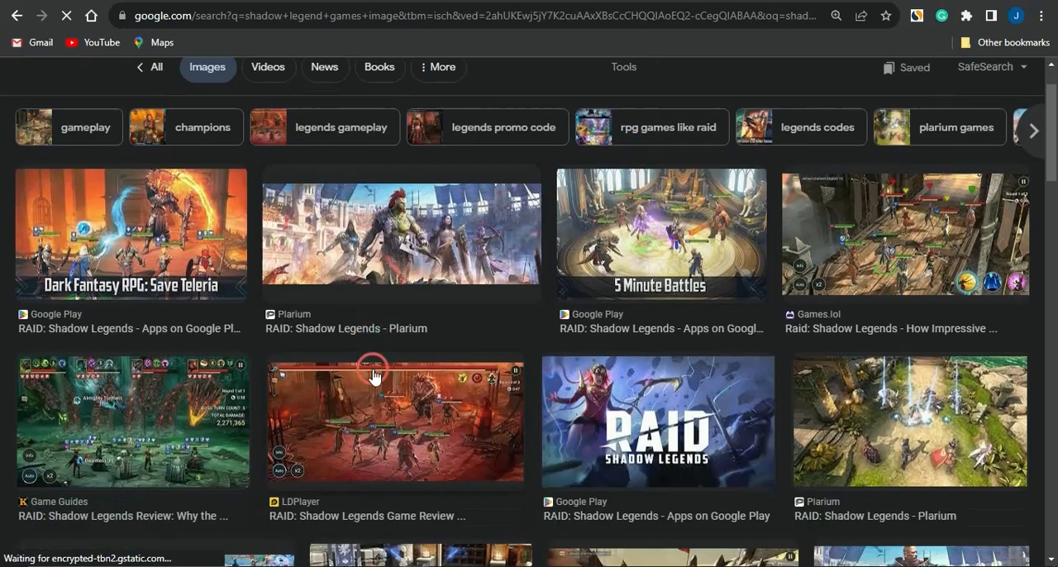
{"action": "scroll", "coordinate": [374, 376], "scroll_direction": "down", "scroll_amount": 2}
{"action": "scroll", "coordinate": [367, 366], "scroll_direction": "up", "scroll_amount": 2}
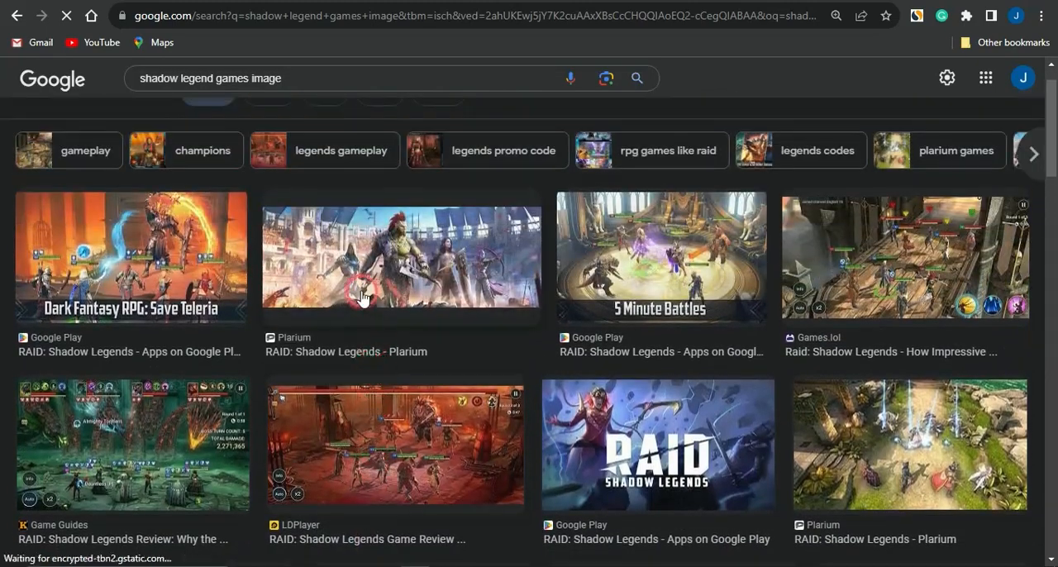
- Open Plarium's "RAID: Shadow Legends" image result and save the picture to the computer
{"action": "left_click", "coordinate": [346, 261]}
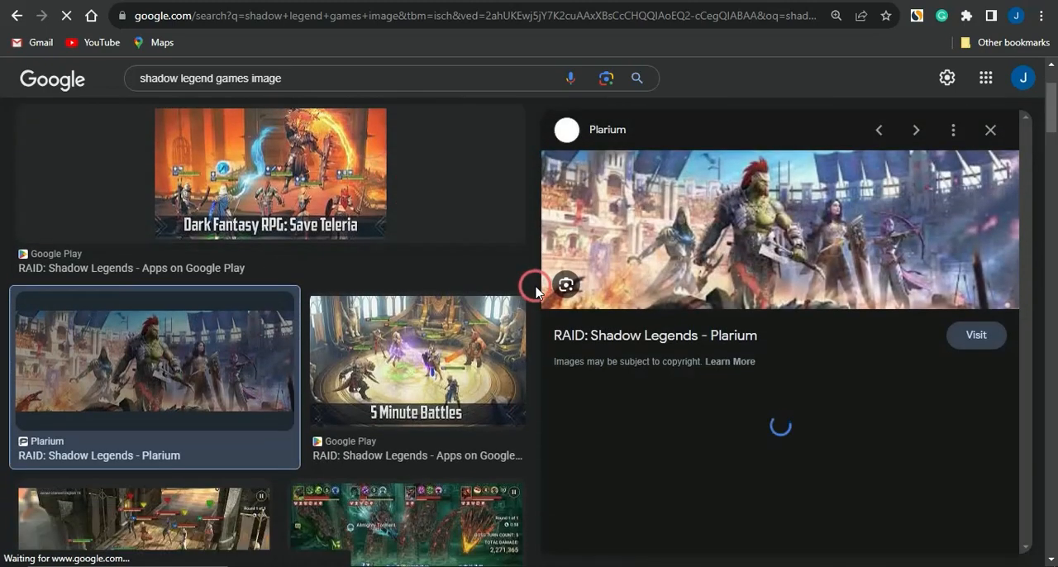
{"action": "right_click", "coordinate": [793, 233]}
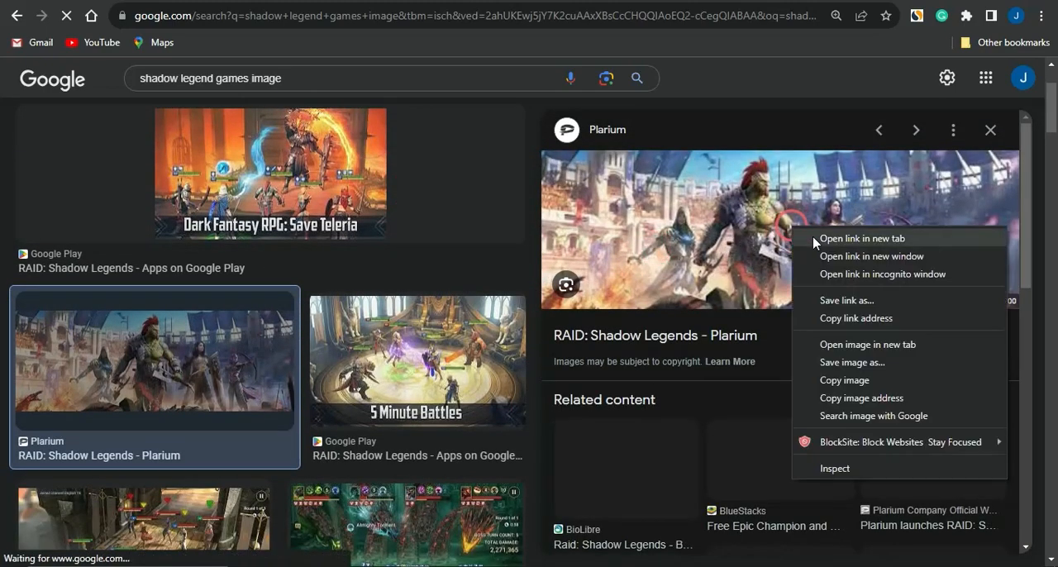
{"action": "left_click", "coordinate": [879, 364]}
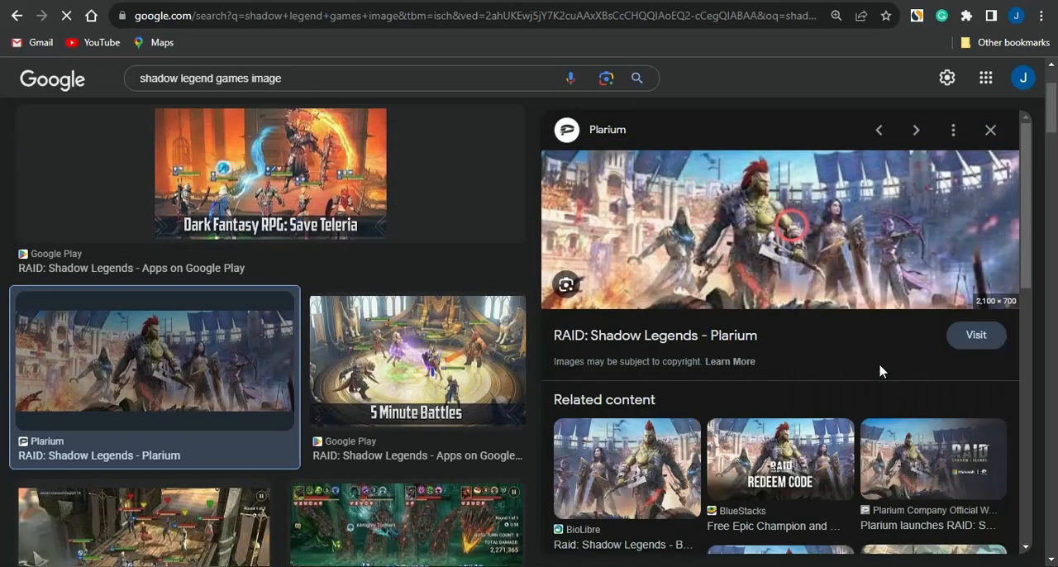
{"action": "left_click", "coordinate": [879, 364]}
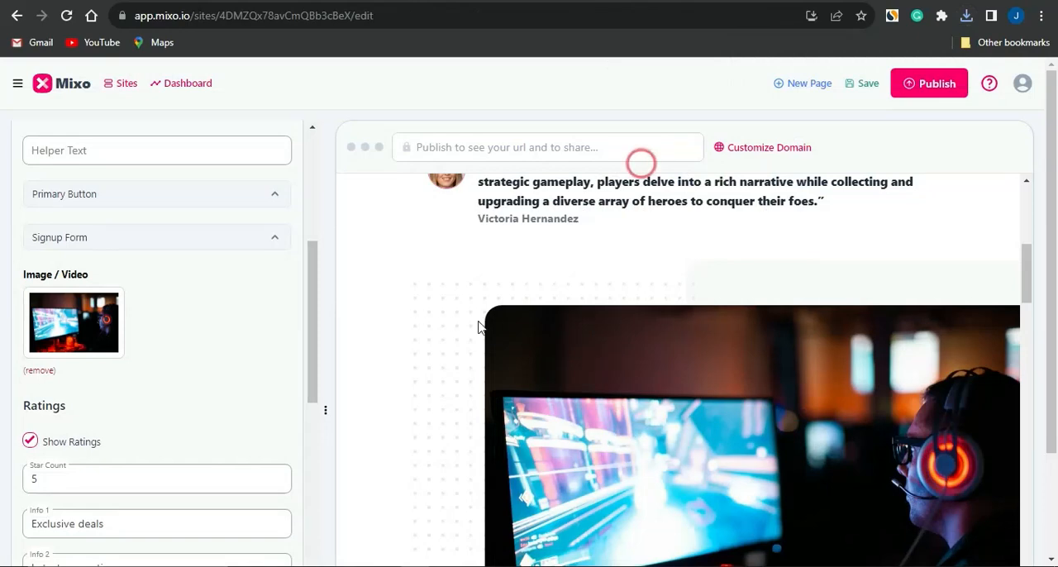
- Switch back to the Mixo editor, open the Media Library for the Hero image, and look at its Youtube and Unsplash options
{"action": "left_click", "coordinate": [64, 318]}
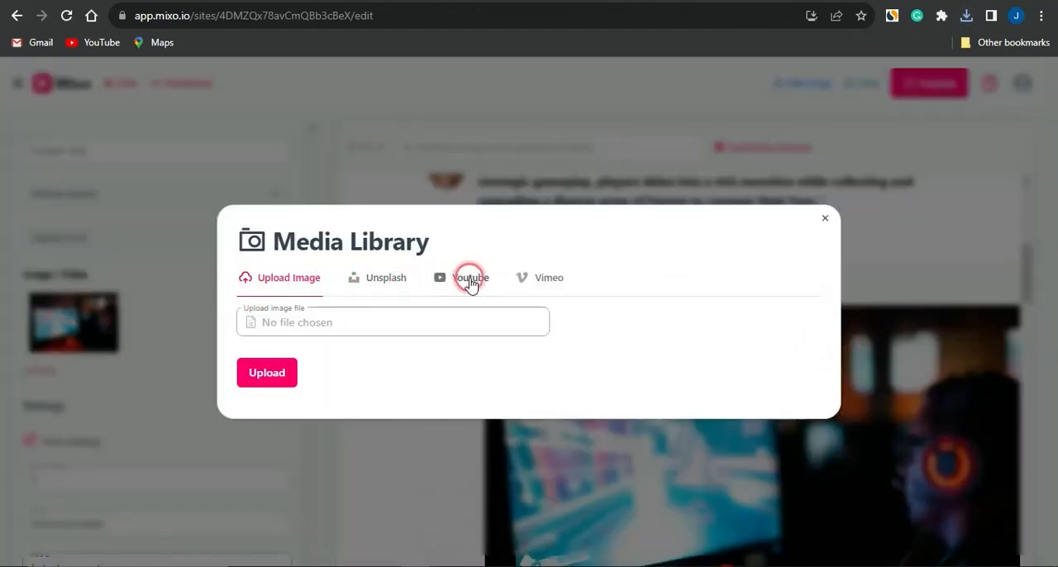
{"action": "left_click", "coordinate": [470, 281]}
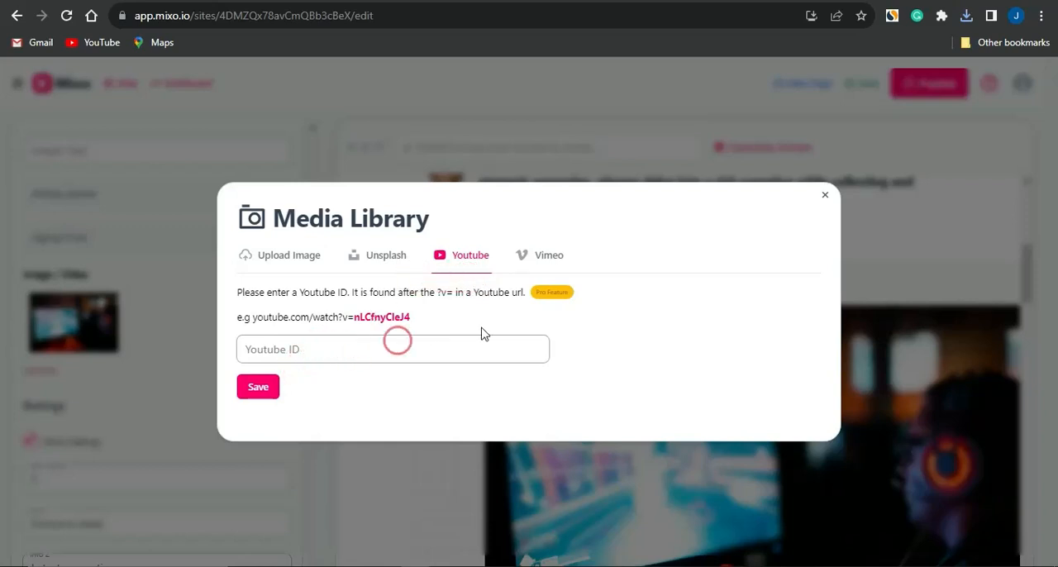
{"action": "left_click", "coordinate": [504, 361]}
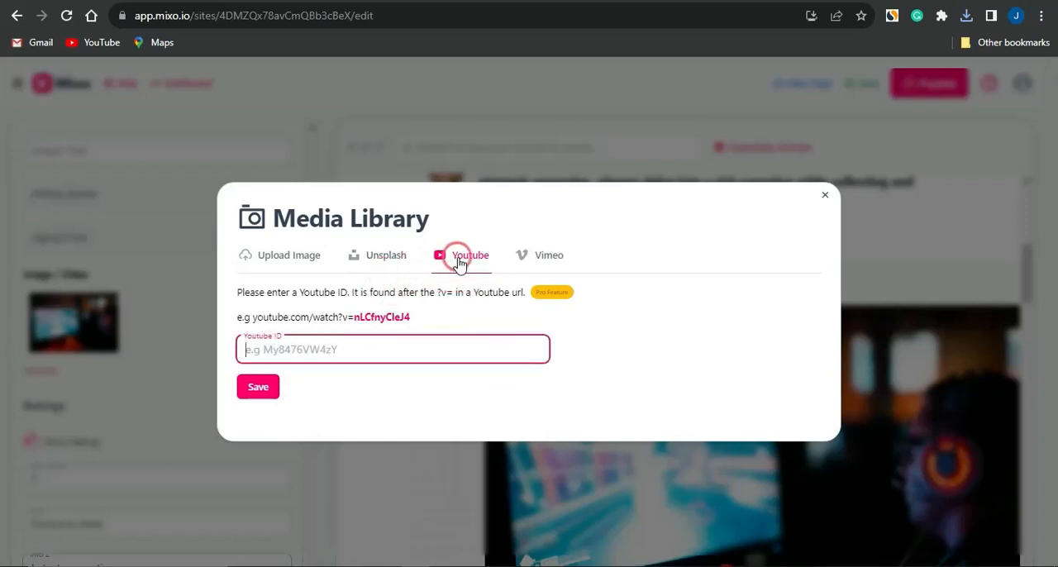
{"action": "left_click", "coordinate": [368, 260]}
- Upload the image "download (2)" from the Downloads folder as the Hero section's image
{"action": "left_click", "coordinate": [291, 258]}
{"action": "left_click", "coordinate": [283, 357]}
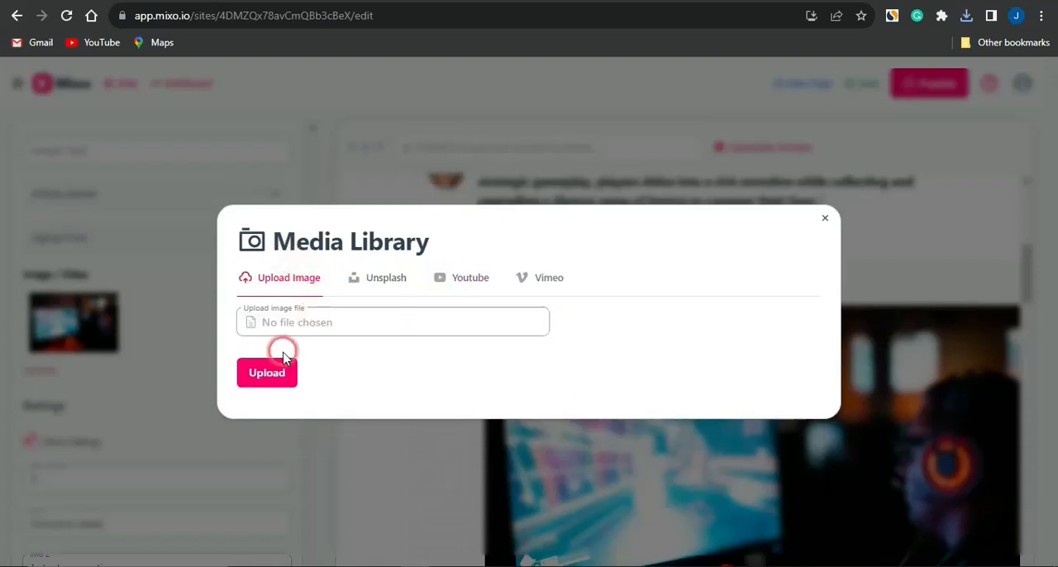
{"action": "left_click", "coordinate": [269, 372]}
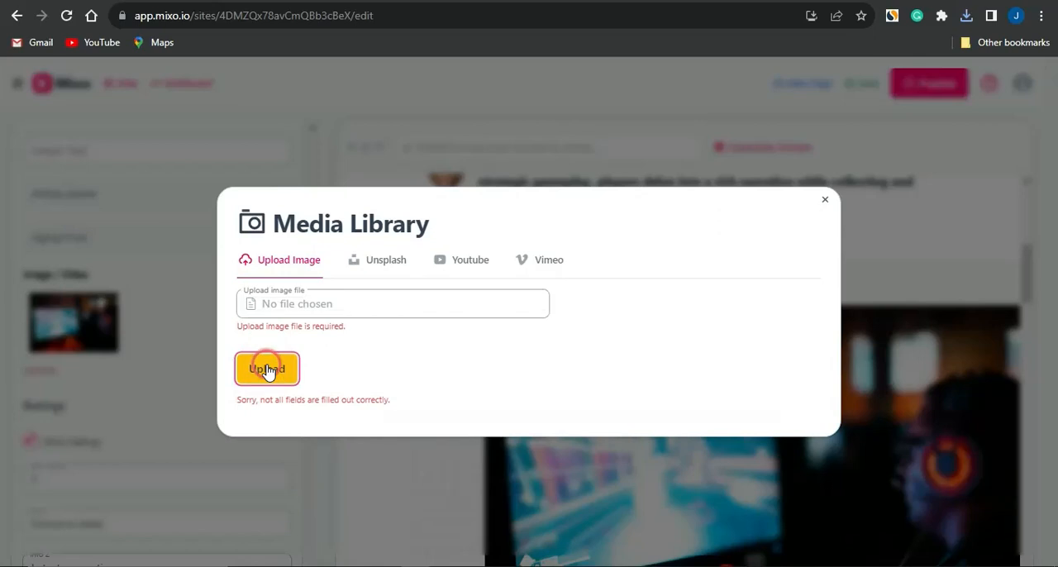
{"action": "left_click", "coordinate": [279, 312]}
{"action": "double_click", "coordinate": [177, 172]}
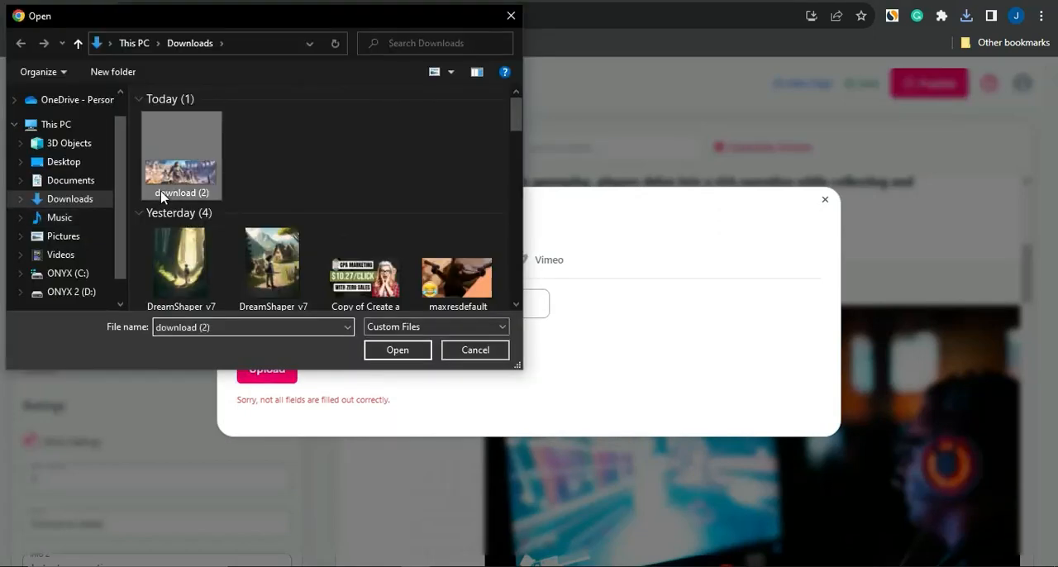
{"action": "left_click", "coordinate": [280, 371]}
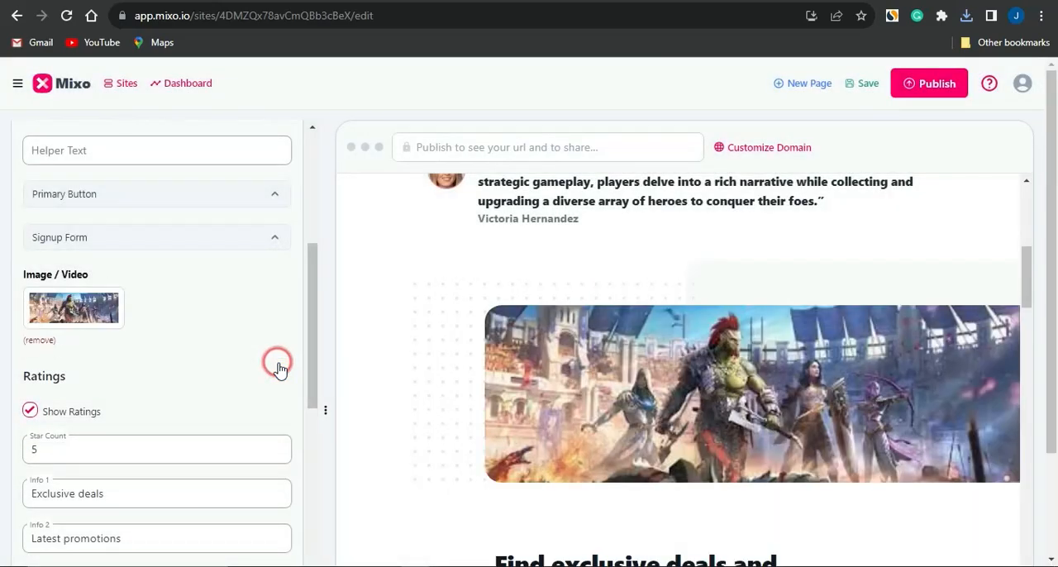
- Look through the page preview from the Hero image through the feature blocks to the testimonial section
{"action": "scroll", "coordinate": [498, 374], "scroll_direction": "down", "scroll_amount": 3}
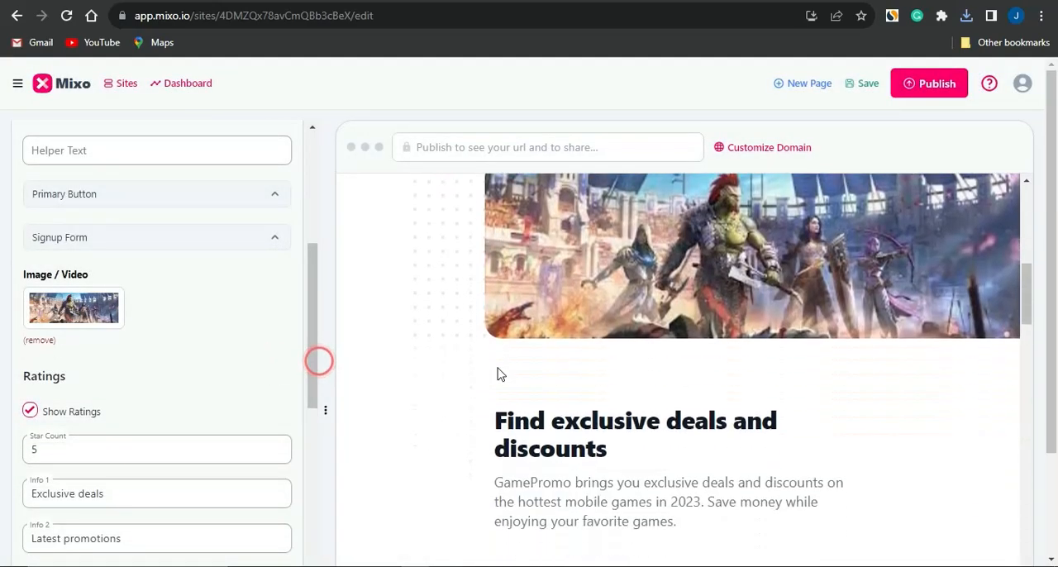
{"action": "scroll", "coordinate": [497, 374], "scroll_direction": "down", "scroll_amount": 10}
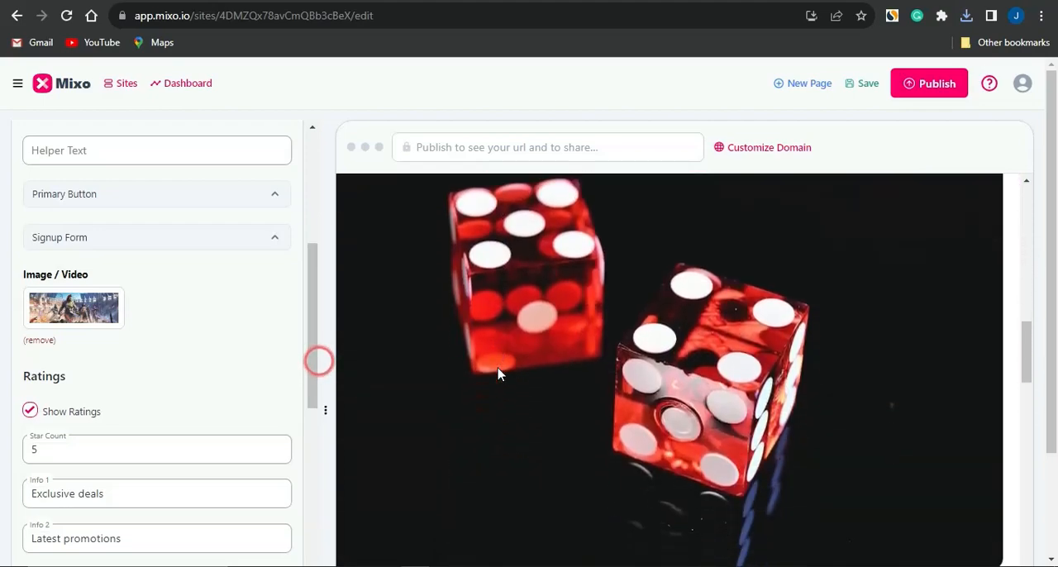
{"action": "scroll", "coordinate": [498, 374], "scroll_direction": "down", "scroll_amount": 10}
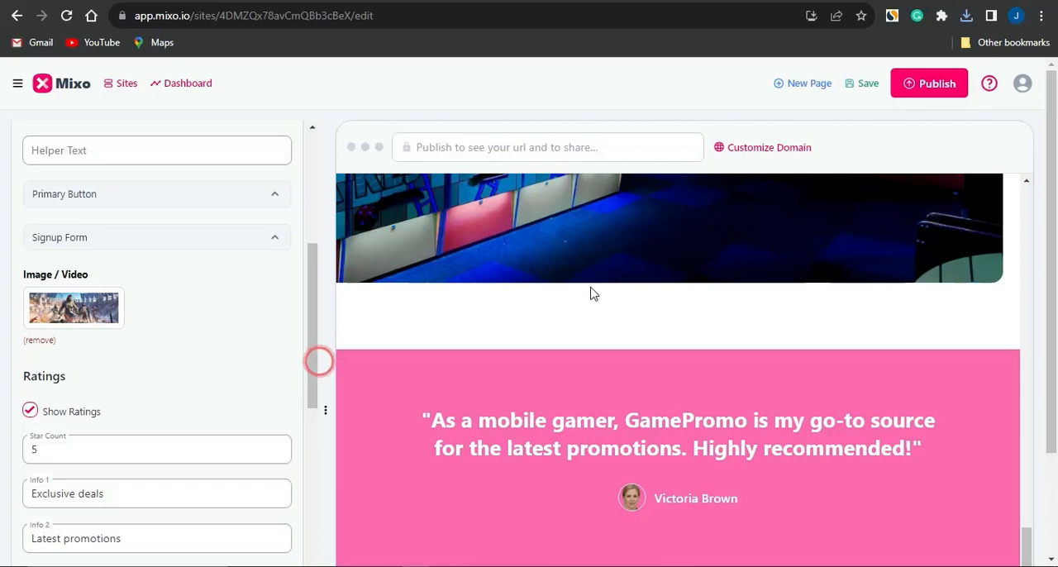
{"action": "scroll", "coordinate": [590, 293], "scroll_direction": "up", "scroll_amount": 8}
{"action": "scroll", "coordinate": [590, 293], "scroll_direction": "up", "scroll_amount": 8}
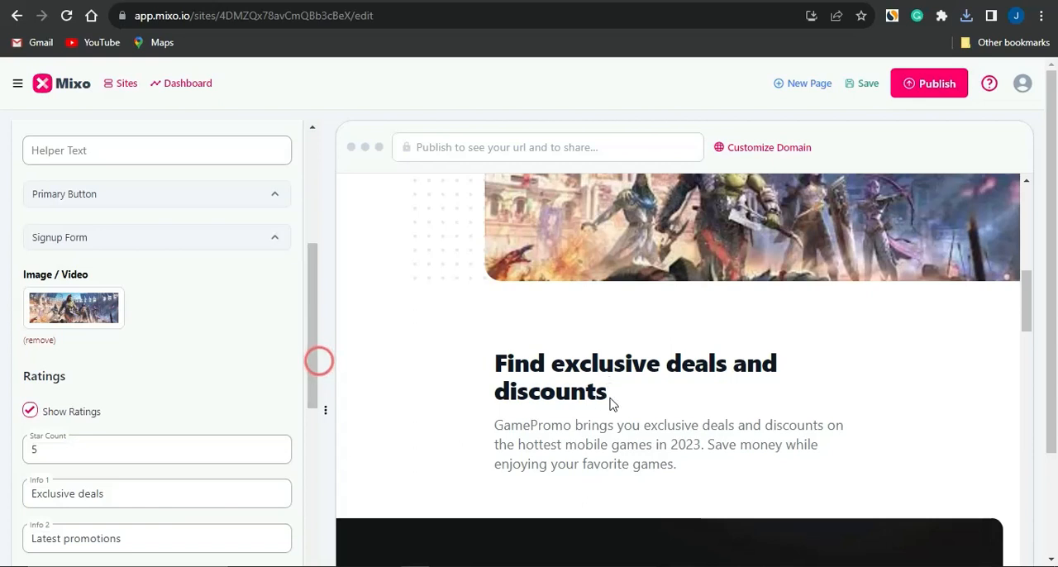
- Check the Features, Testimonials and Hero sections for the setting behind the "Find exclusive deals and discounts" heading
{"action": "left_click_drag", "start_coordinate": [602, 395], "coordinate": [476, 379]}
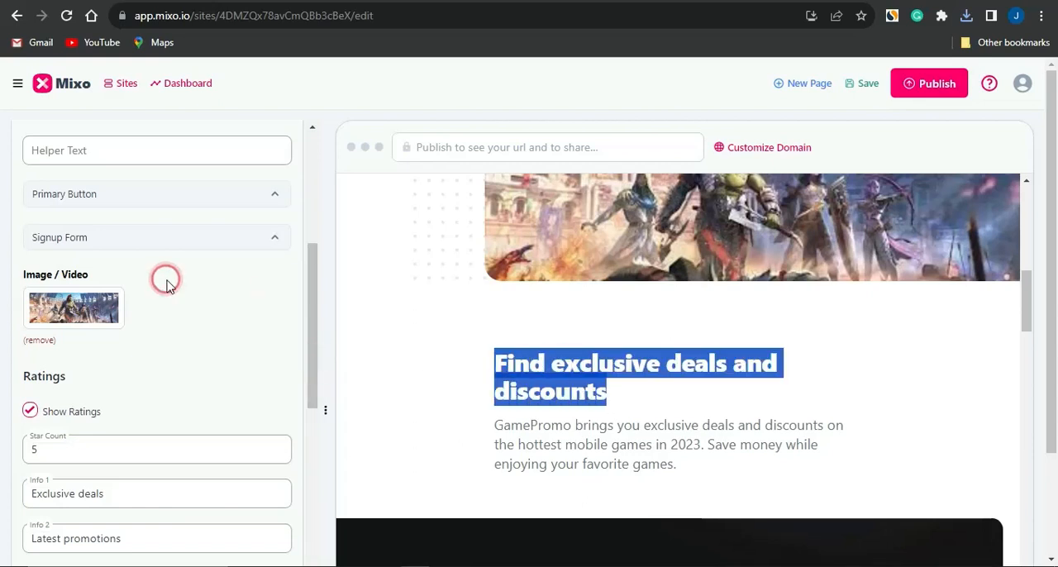
{"action": "scroll", "coordinate": [167, 284], "scroll_direction": "down", "scroll_amount": 9}
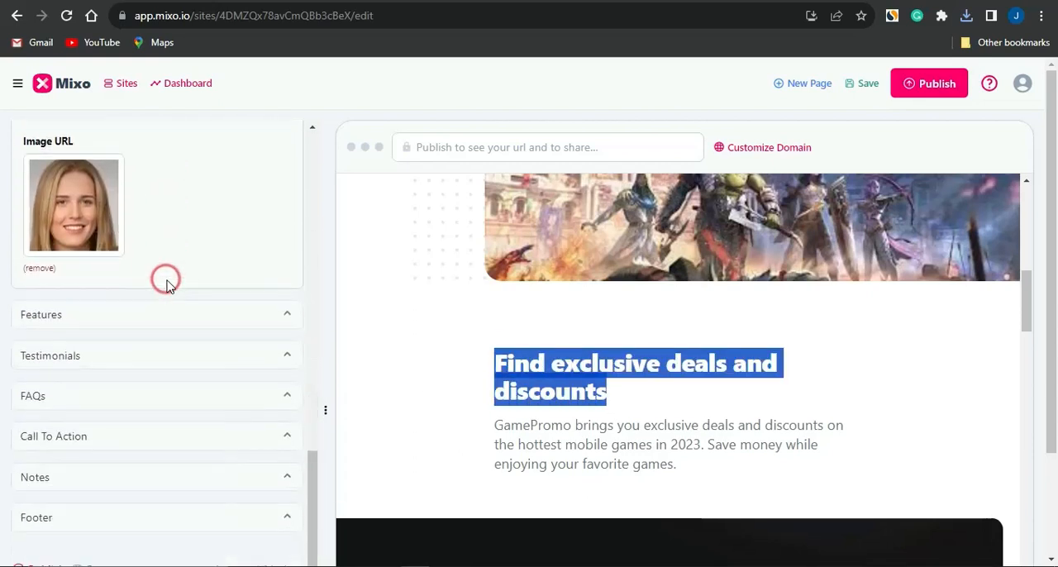
{"action": "left_click", "coordinate": [263, 317]}
{"action": "left_click", "coordinate": [140, 232]}
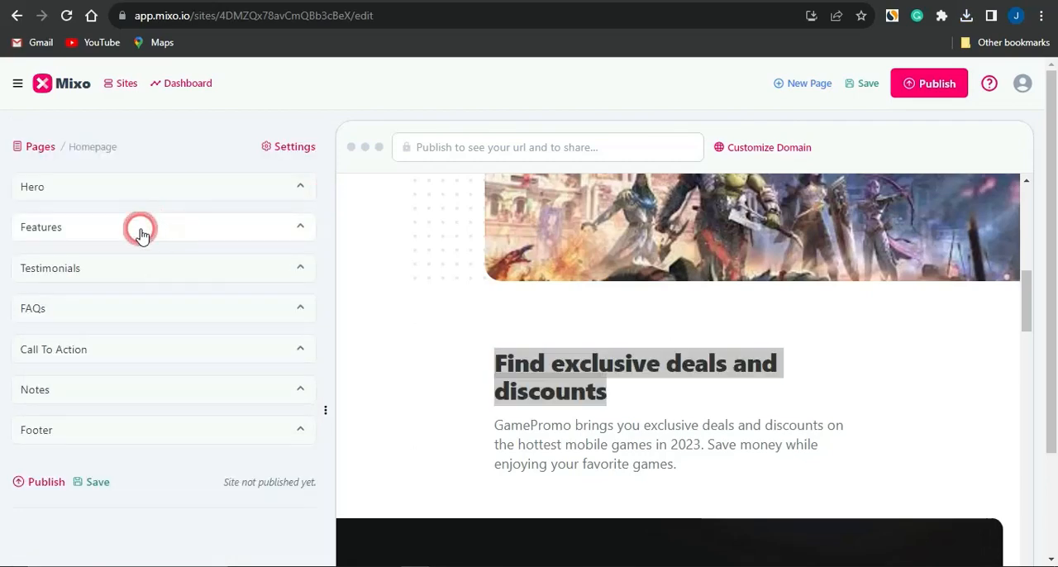
{"action": "scroll", "coordinate": [234, 359], "scroll_direction": "down", "scroll_amount": 2}
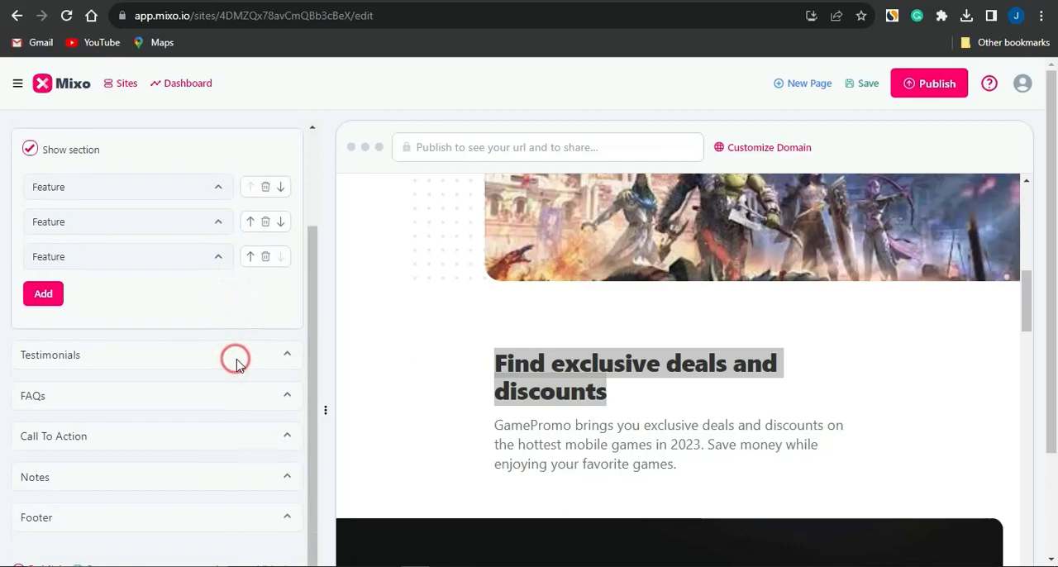
{"action": "scroll", "coordinate": [234, 359], "scroll_direction": "up", "scroll_amount": 2}
{"action": "left_click", "coordinate": [177, 229]}
{"action": "left_click", "coordinate": [178, 275]}
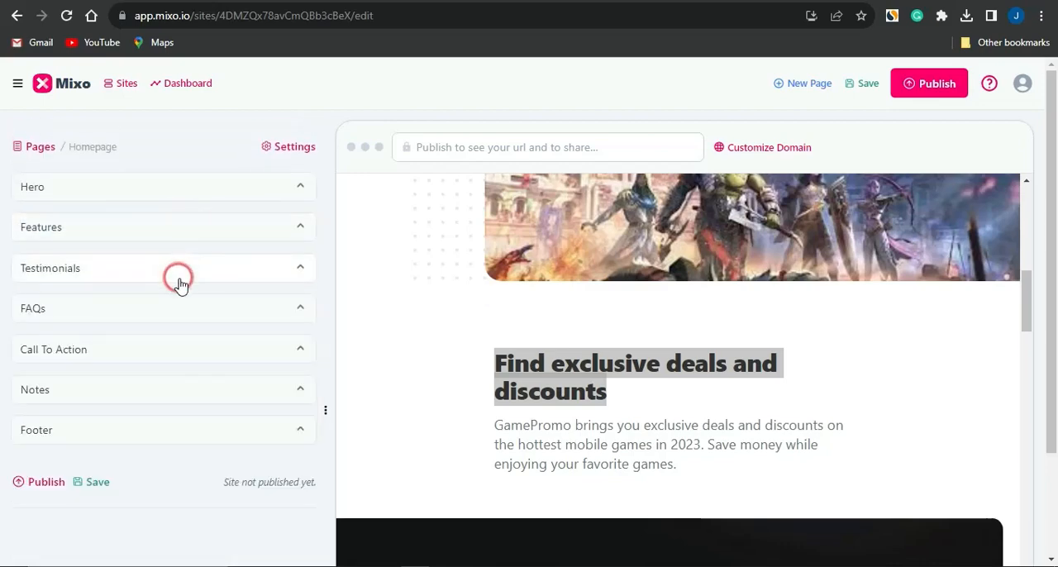
{"action": "left_click", "coordinate": [332, 232]}
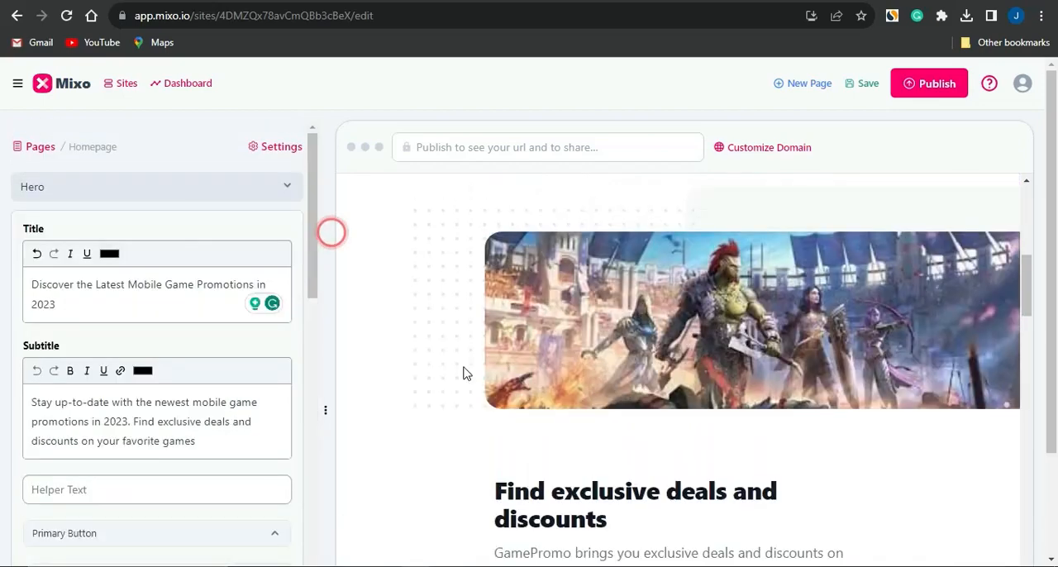
{"action": "scroll", "coordinate": [463, 374], "scroll_direction": "up", "scroll_amount": 3}
{"action": "scroll", "coordinate": [463, 374], "scroll_direction": "down", "scroll_amount": 4}
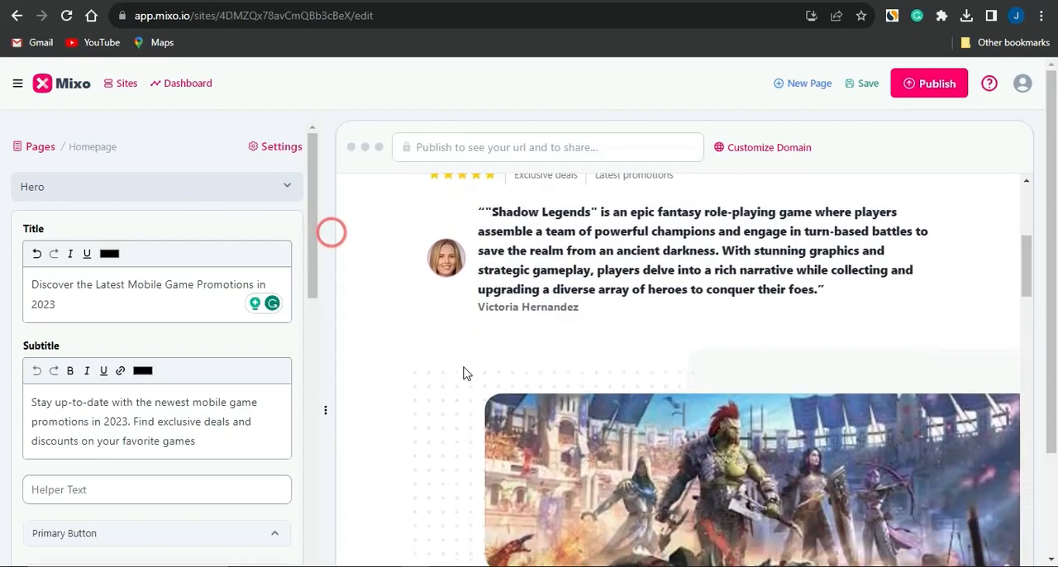
{"action": "scroll", "coordinate": [466, 372], "scroll_direction": "up", "scroll_amount": 7}
{"action": "scroll", "coordinate": [465, 374], "scroll_direction": "down", "scroll_amount": 2}
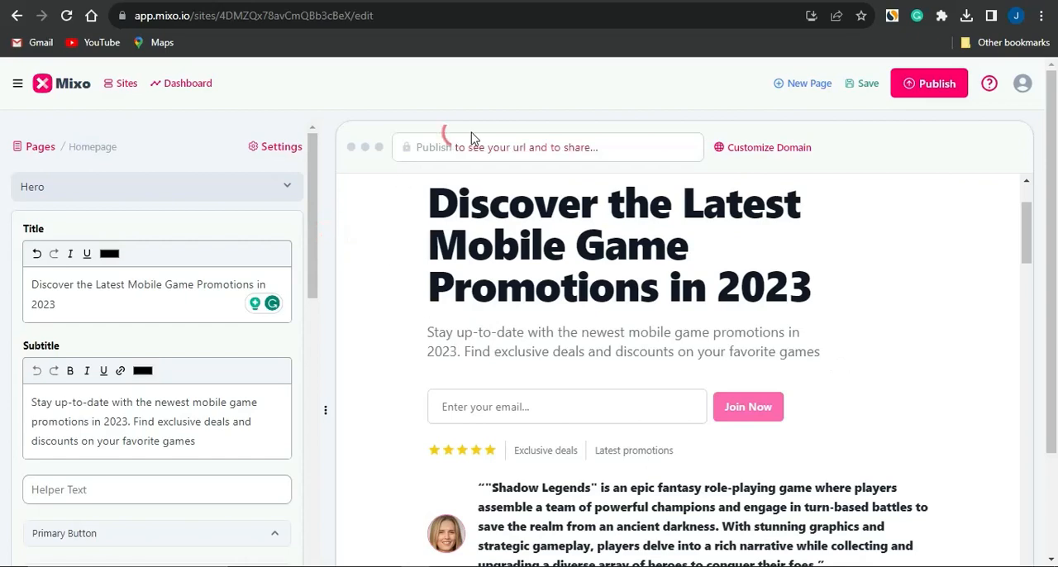
- Switch to the Pocket Tactics best mobile games article and copy its web address
{"action": "left_click", "coordinate": [592, 1]}
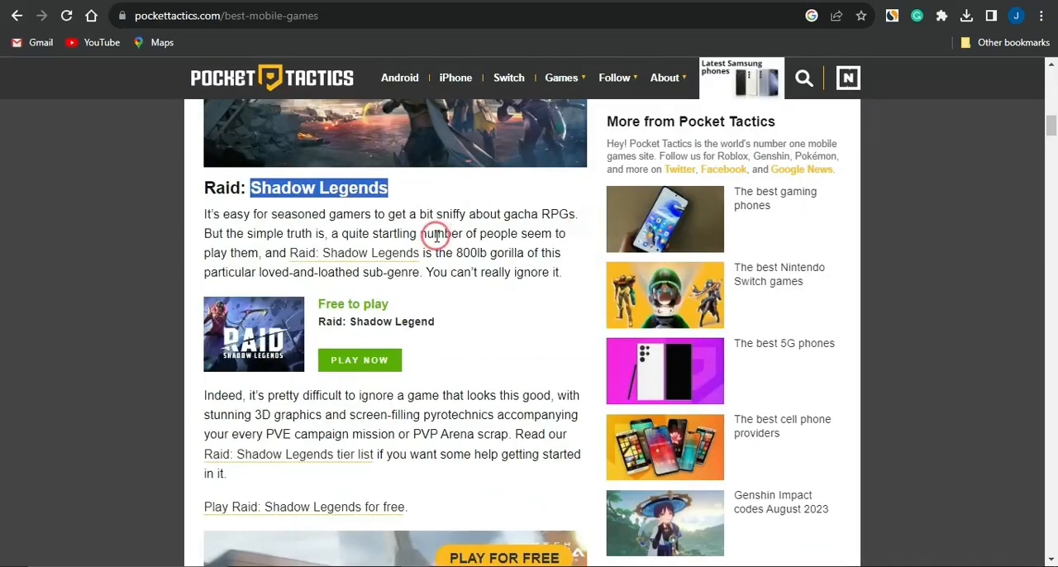
{"action": "scroll", "coordinate": [435, 234], "scroll_direction": "up", "scroll_amount": 5}
{"action": "left_click", "coordinate": [115, 14]}
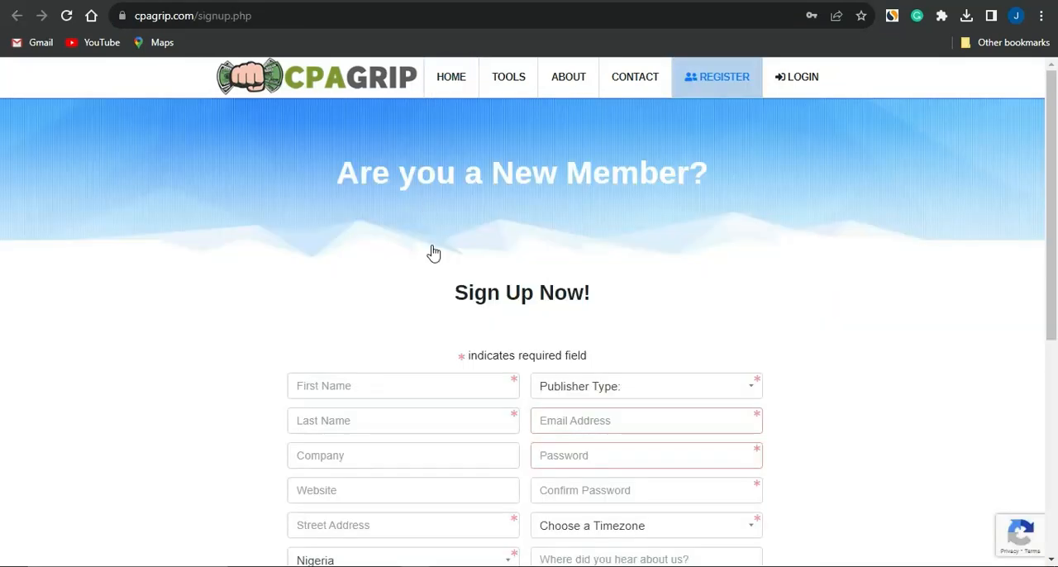
- Switch to CPAGrip and look over the My Offers list for the United Kingdom
{"action": "left_click", "coordinate": [248, 278]}
{"action": "scroll", "coordinate": [248, 279], "scroll_direction": "down", "scroll_amount": 3}
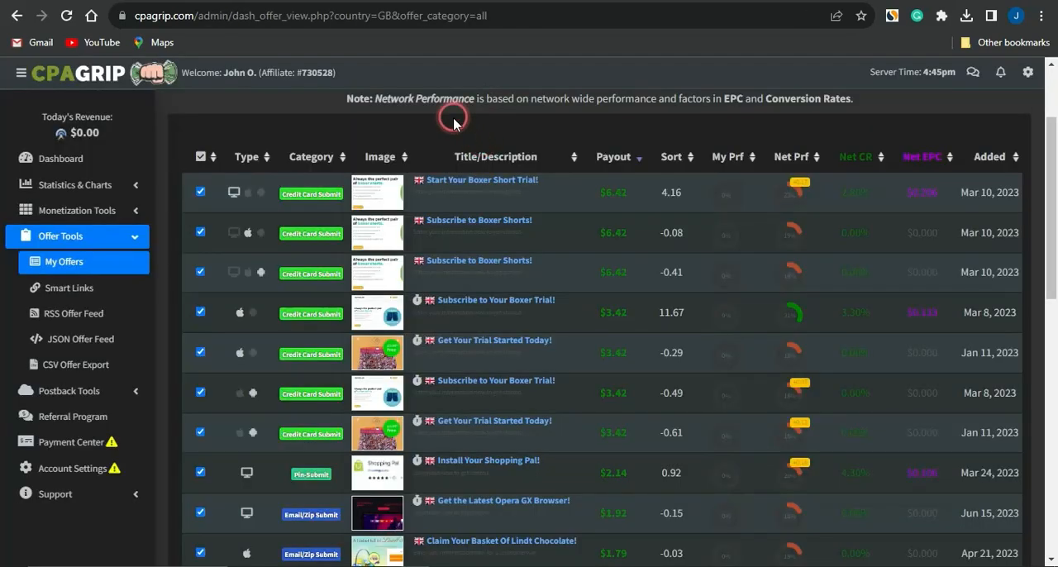
{"action": "scroll", "coordinate": [454, 122], "scroll_direction": "up", "scroll_amount": 1}
{"action": "scroll", "coordinate": [454, 121], "scroll_direction": "up", "scroll_amount": 1}
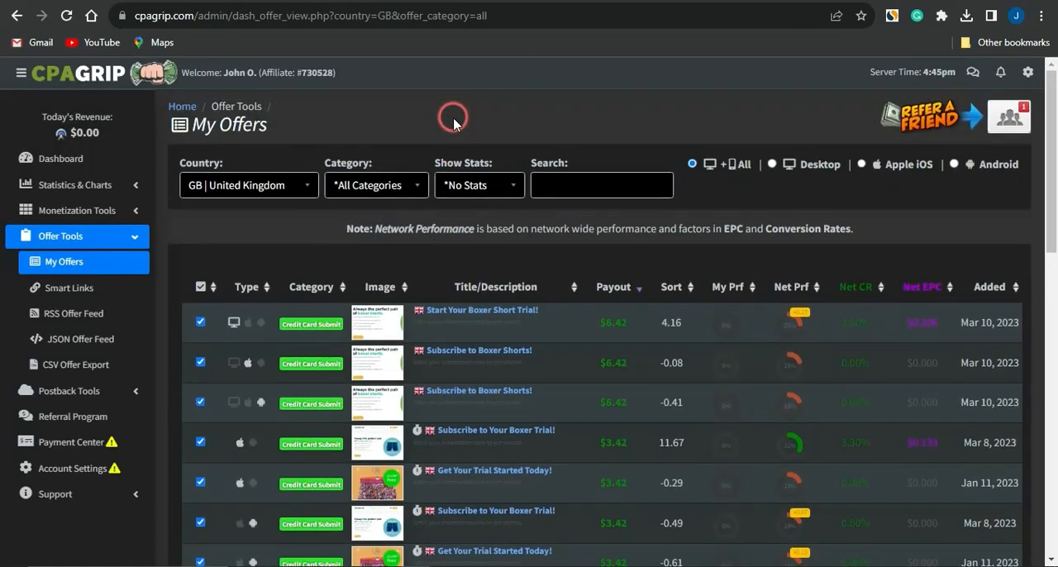
- Open CPAGrip's URL / File Lockers and start a new URL locker, agreeing to the Terms of Service
{"action": "left_click", "coordinate": [83, 210]}
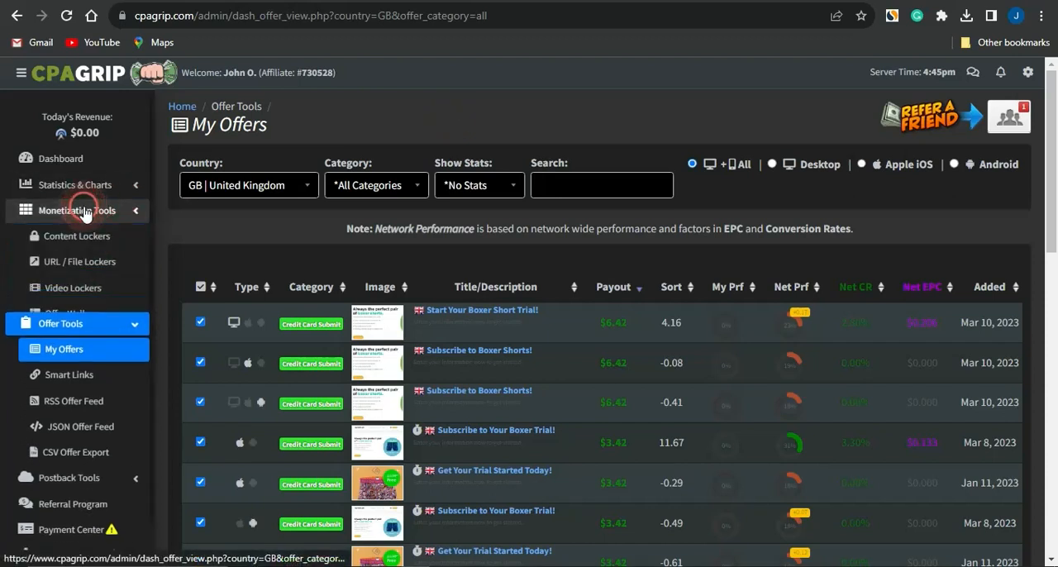
{"action": "left_click", "coordinate": [83, 261]}
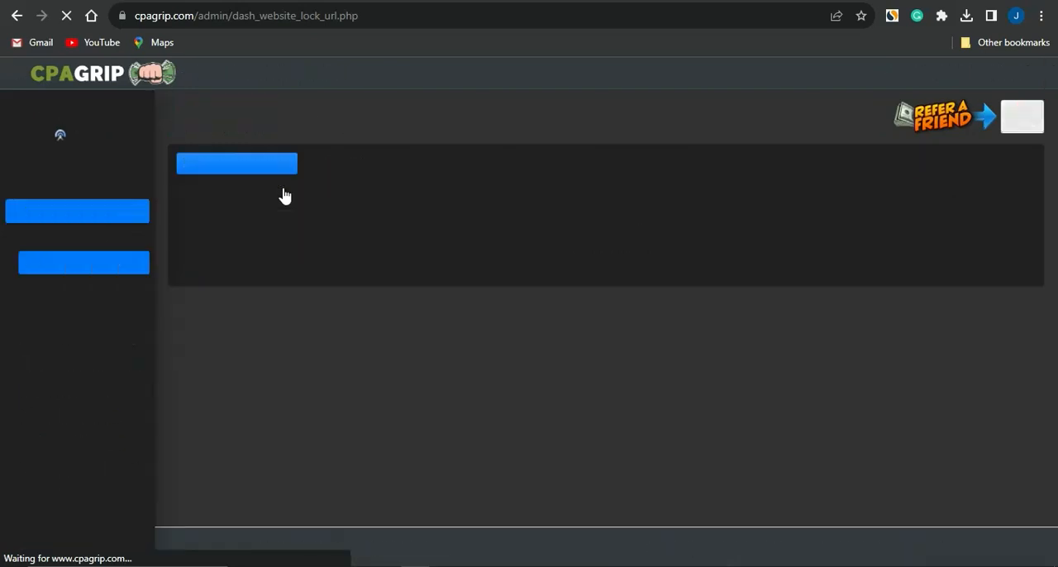
{"action": "left_click", "coordinate": [367, 211]}
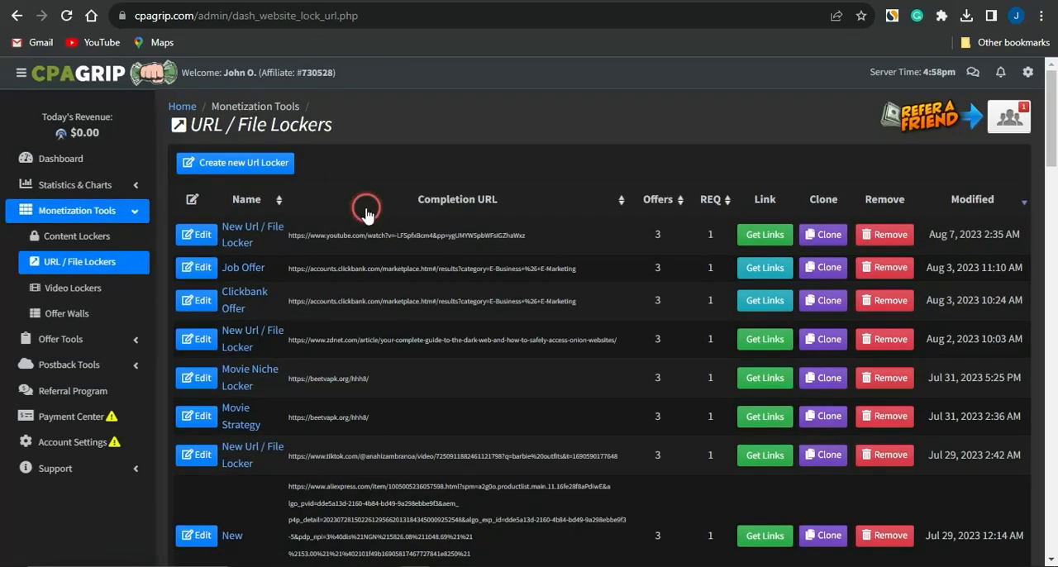
{"action": "left_click", "coordinate": [236, 162]}
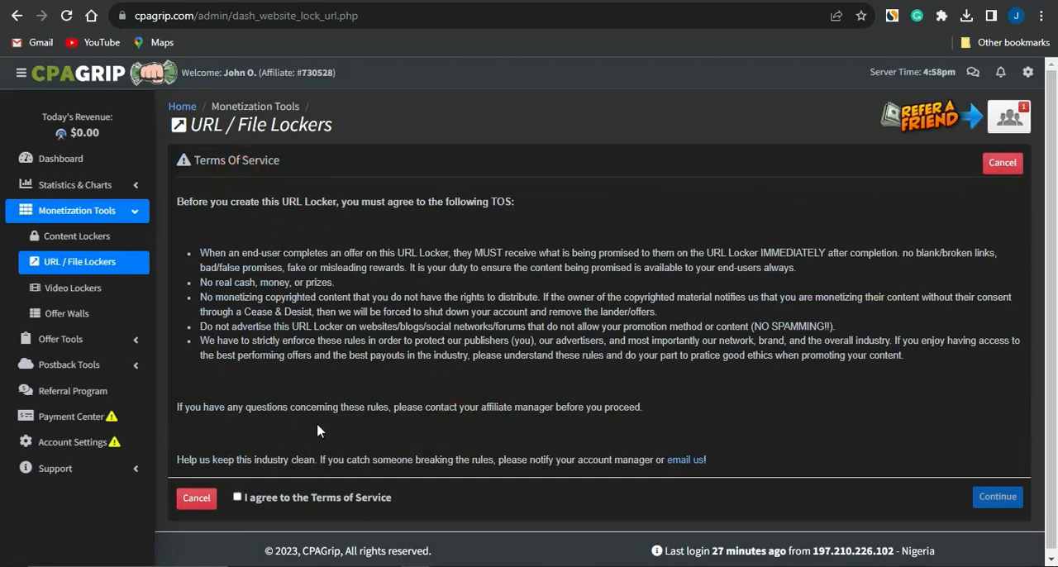
{"action": "left_click", "coordinate": [258, 498]}
{"action": "left_click", "coordinate": [716, 498]}
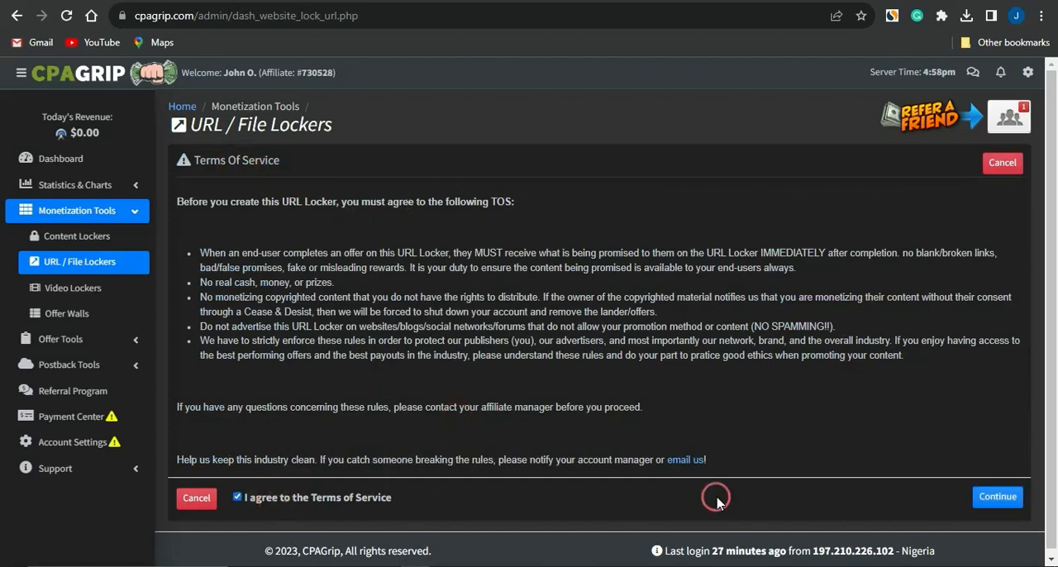
{"action": "left_click", "coordinate": [996, 496]}
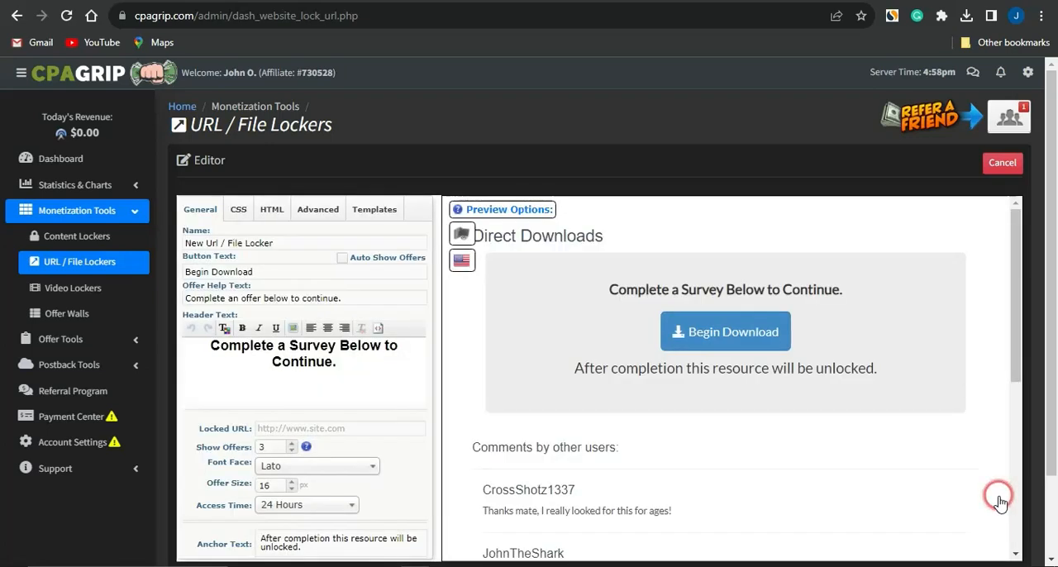
- Set the Locked URL to the copied pockettactics.com/best-mobile-games address and apply the CAPTCHA template to the locker
{"action": "left_click", "coordinate": [327, 428]}
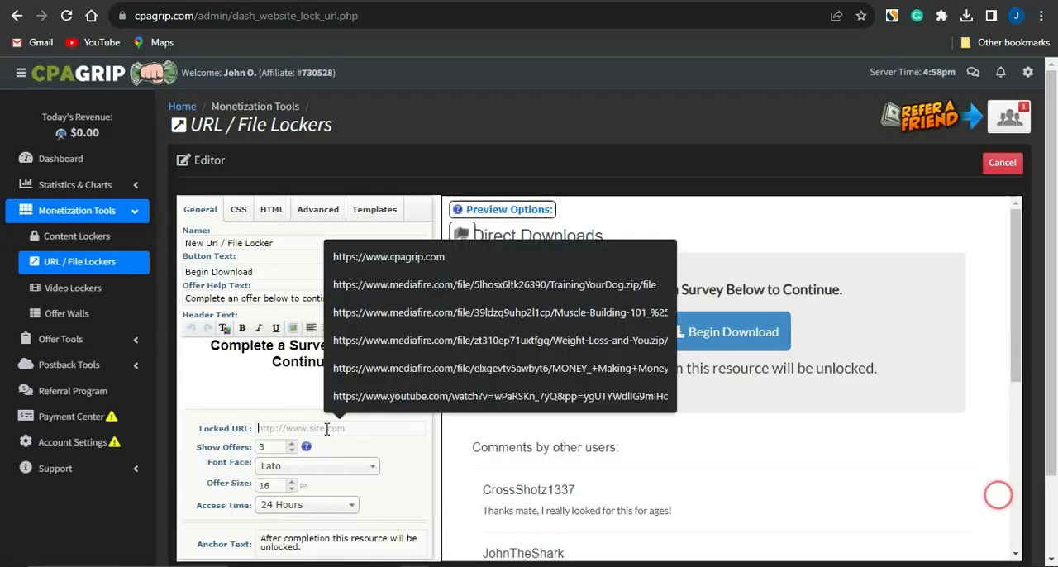
{"action": "key", "text": "ctrl+v"}
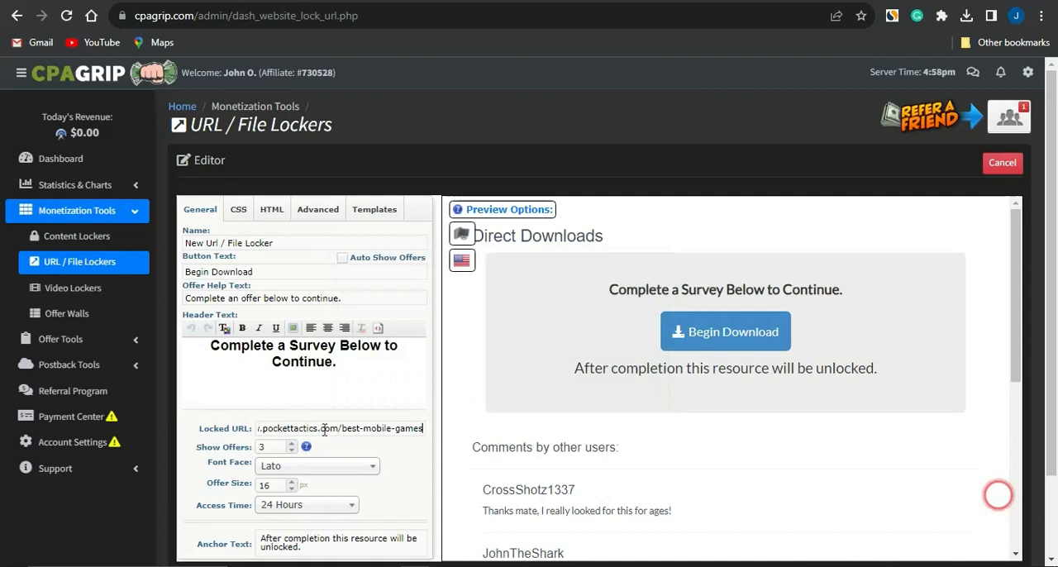
{"action": "left_click", "coordinate": [364, 209]}
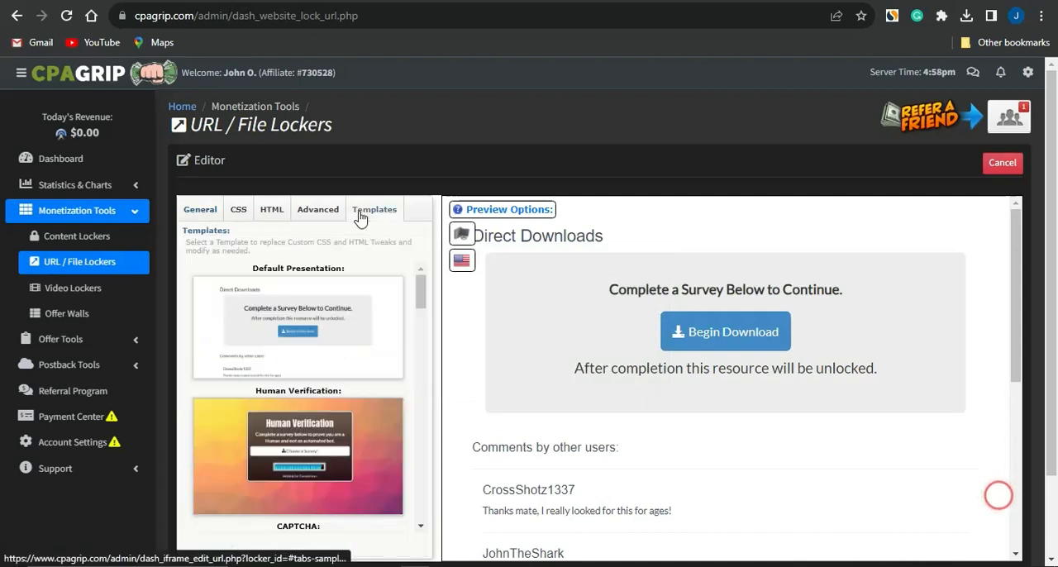
{"action": "scroll", "coordinate": [376, 488], "scroll_direction": "down", "scroll_amount": 2}
{"action": "scroll", "coordinate": [376, 488], "scroll_direction": "down", "scroll_amount": 1}
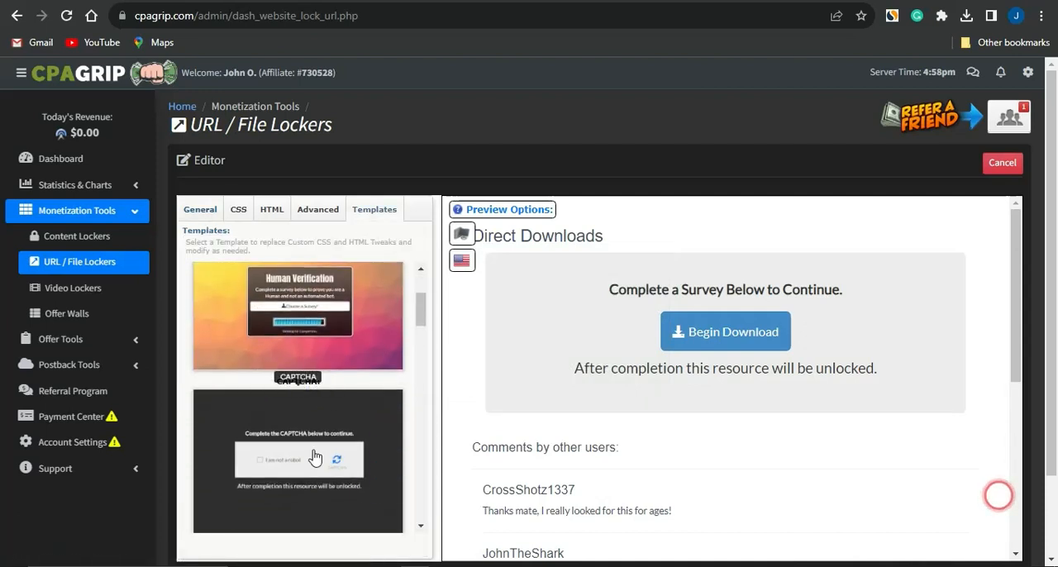
{"action": "left_click", "coordinate": [371, 436]}
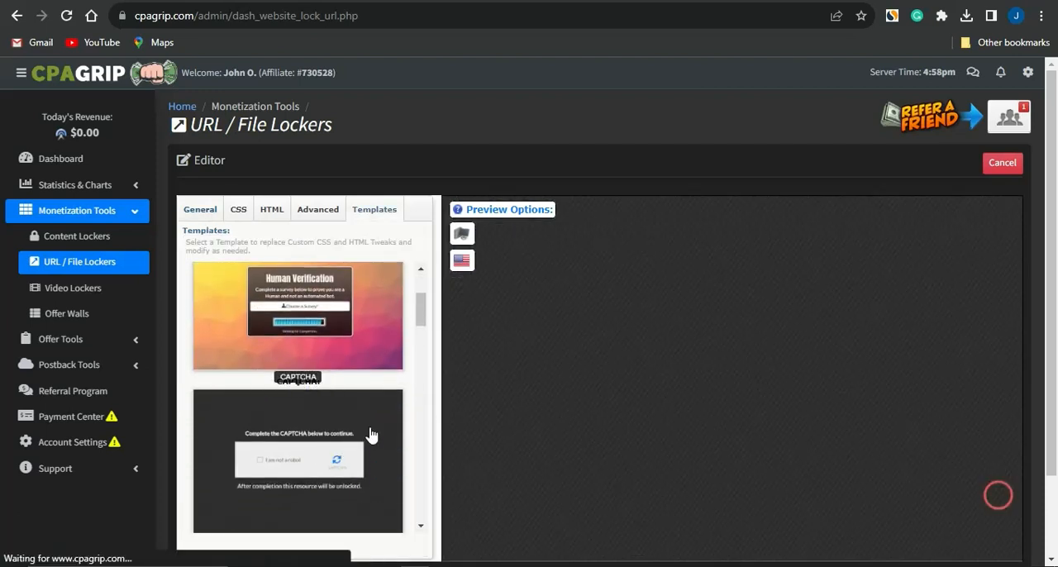
- Name the URL locker "games niche" and save it
{"action": "left_click", "coordinate": [182, 206]}
{"action": "left_click_drag", "start_coordinate": [286, 243], "coordinate": [183, 221]}
{"action": "type", "text": "games niche"}
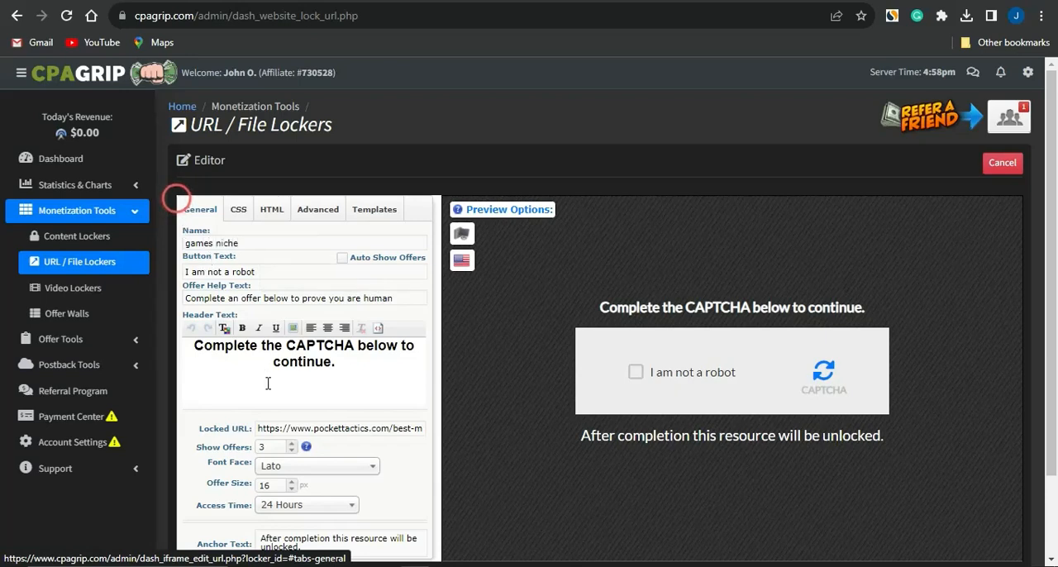
{"action": "scroll", "coordinate": [176, 199], "scroll_direction": "down", "scroll_amount": 2}
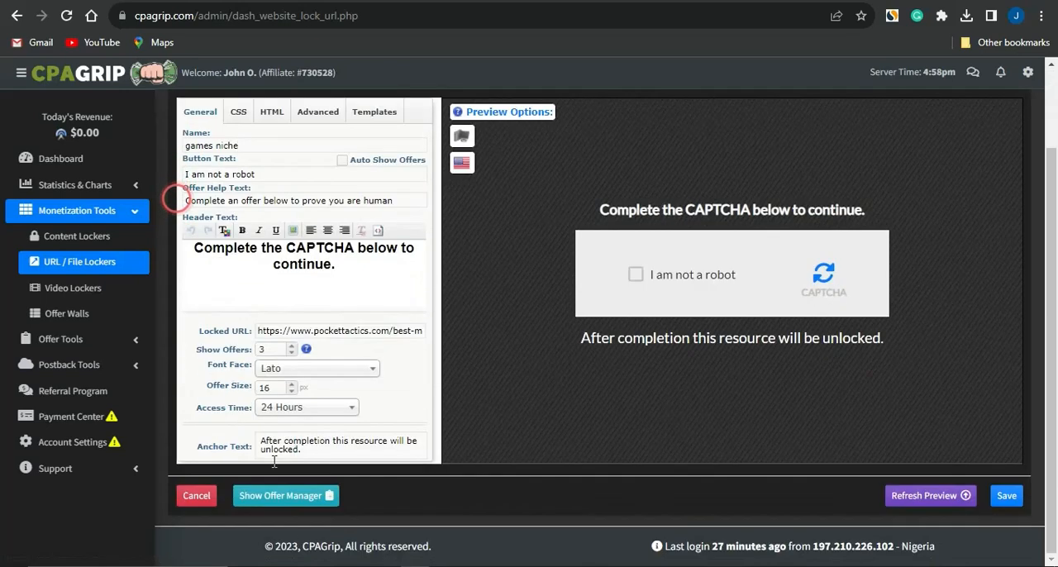
{"action": "left_click", "coordinate": [1007, 495]}
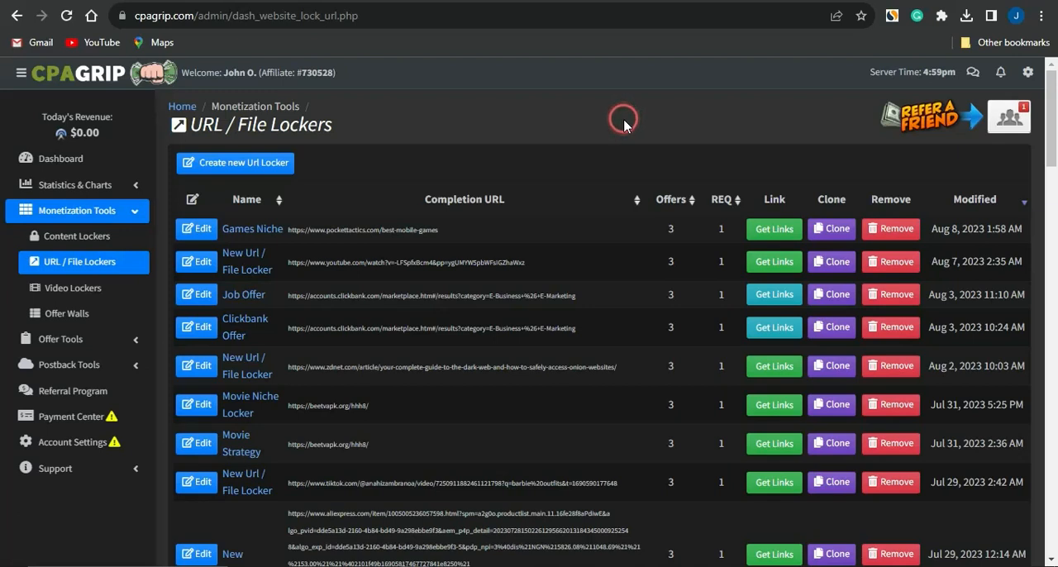
{"action": "left_click", "coordinate": [776, 229]}
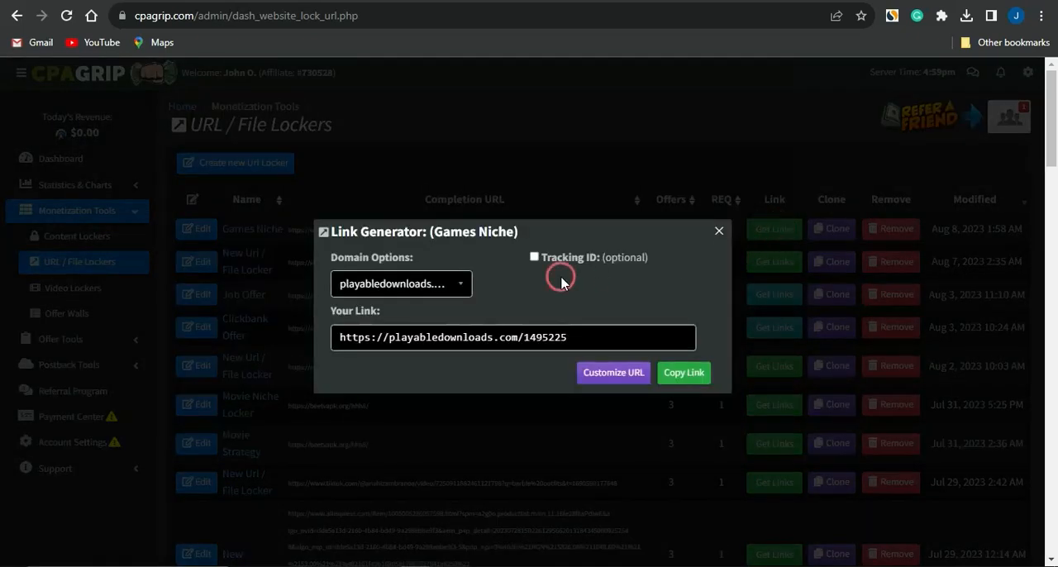
{"action": "left_click", "coordinate": [693, 374]}
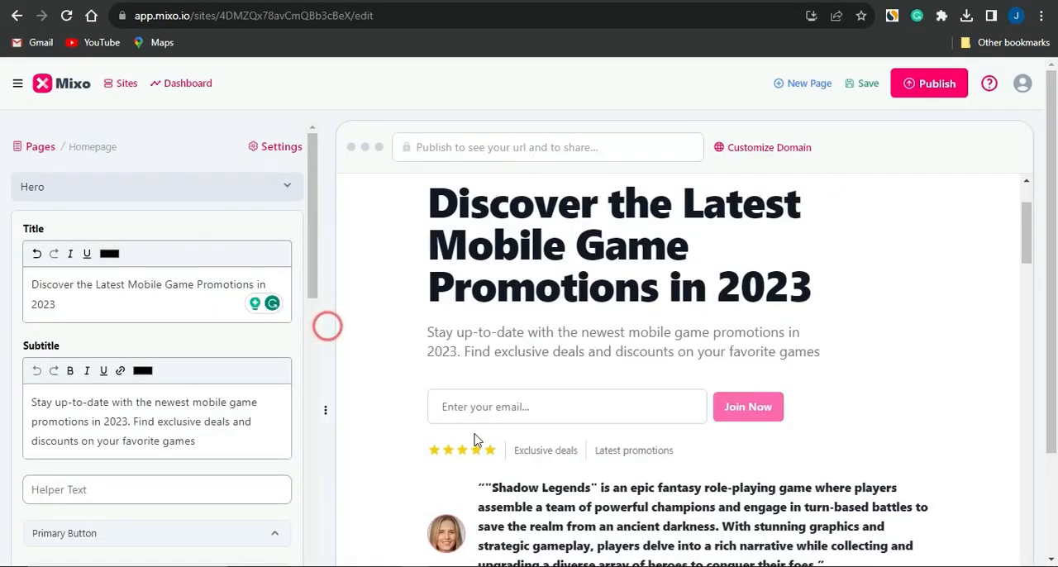
{"action": "scroll", "coordinate": [475, 413], "scroll_direction": "down", "scroll_amount": 2}
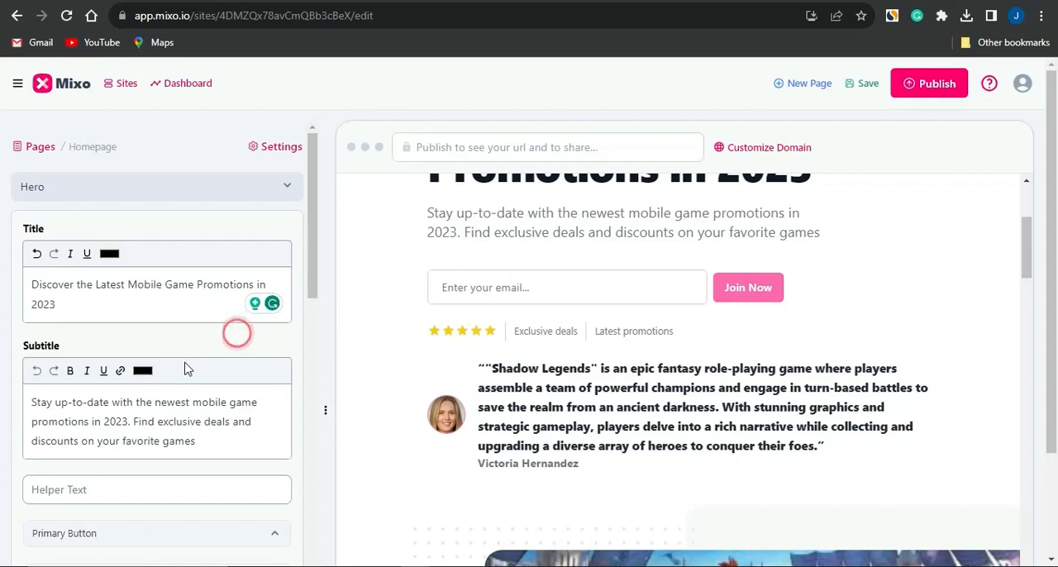
{"action": "scroll", "coordinate": [146, 373], "scroll_direction": "down", "scroll_amount": 2}
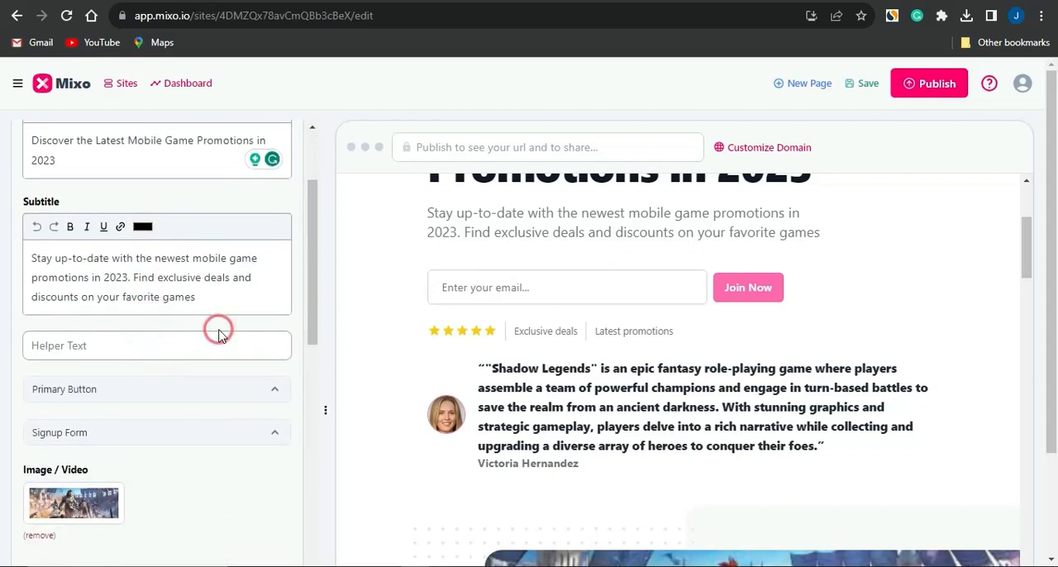
{"action": "left_click", "coordinate": [135, 397]}
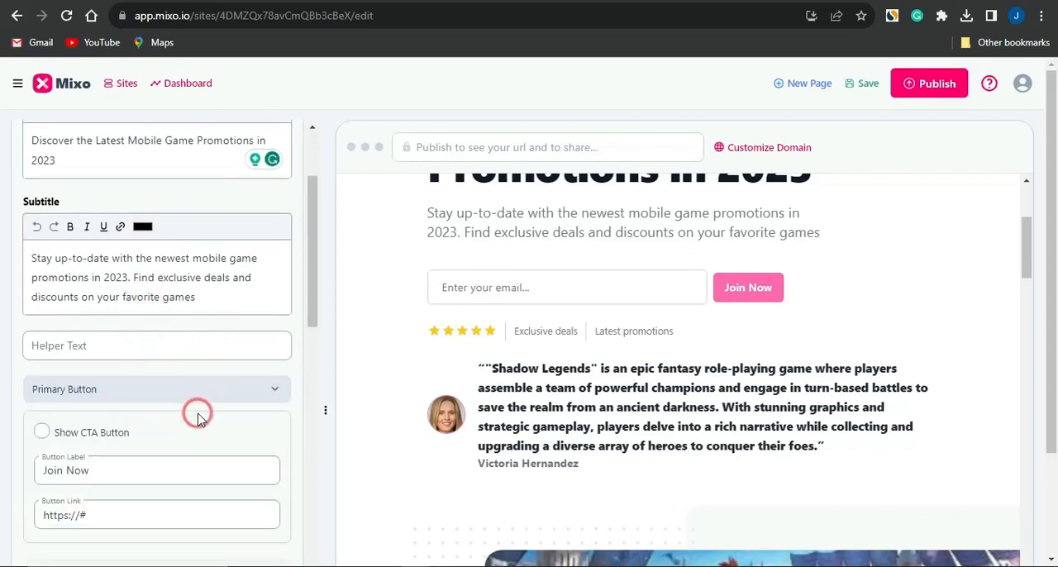
{"action": "scroll", "coordinate": [196, 411], "scroll_direction": "down", "scroll_amount": 1}
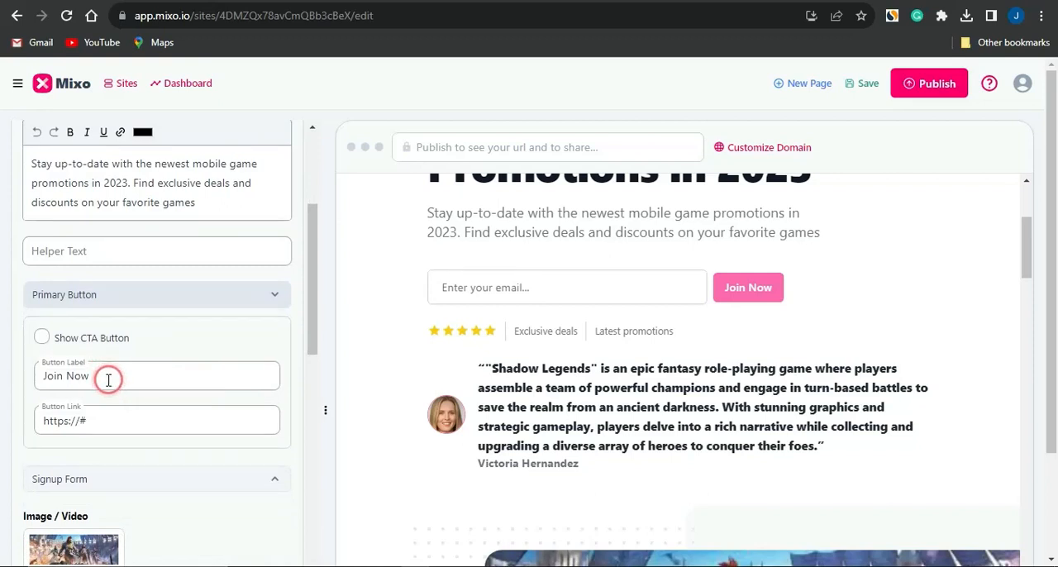
{"action": "left_click", "coordinate": [112, 421]}
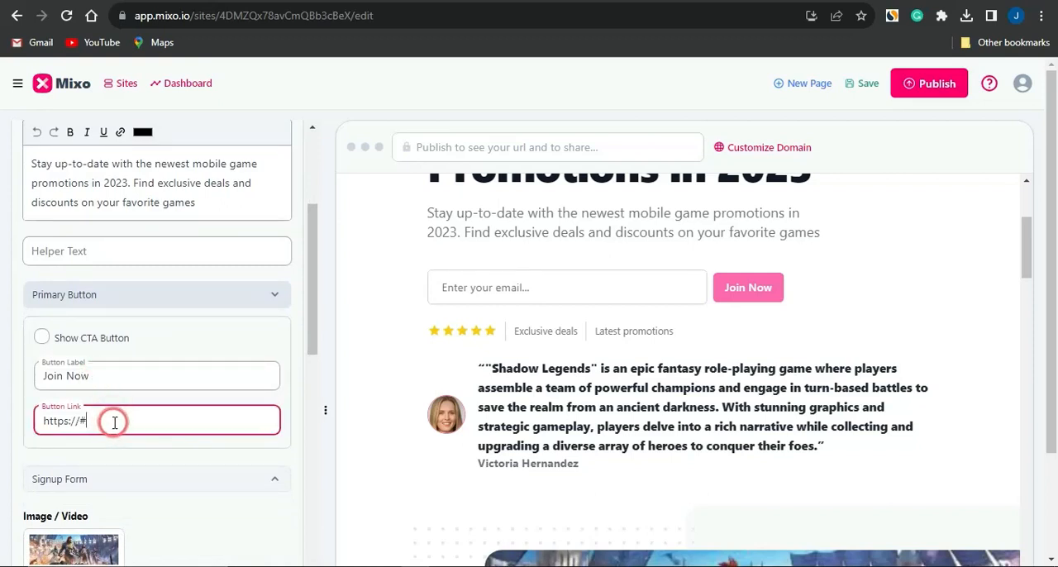
{"action": "triple_click", "coordinate": [114, 421]}
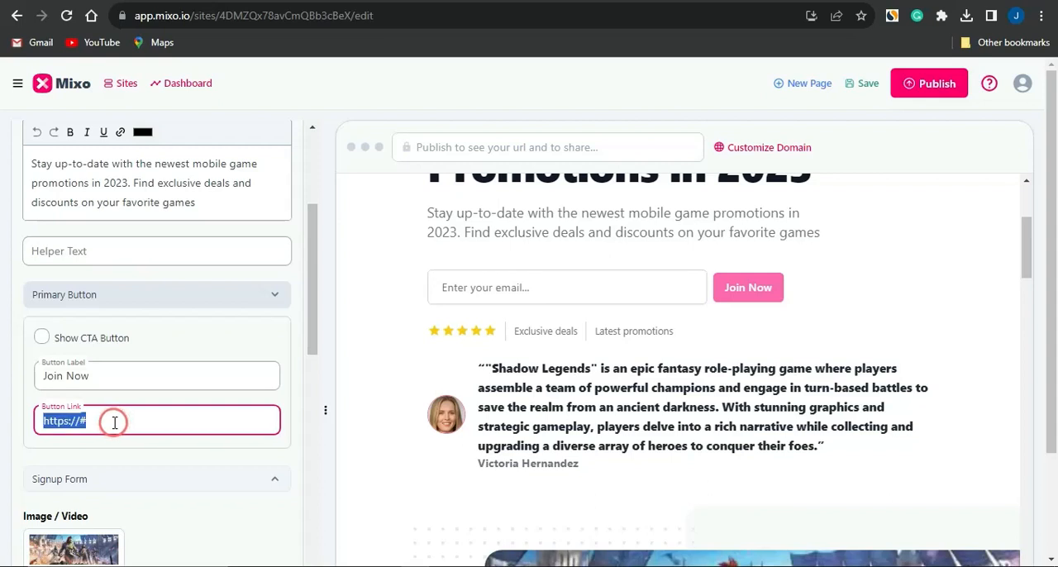
{"action": "key", "text": "ctrl+v"}
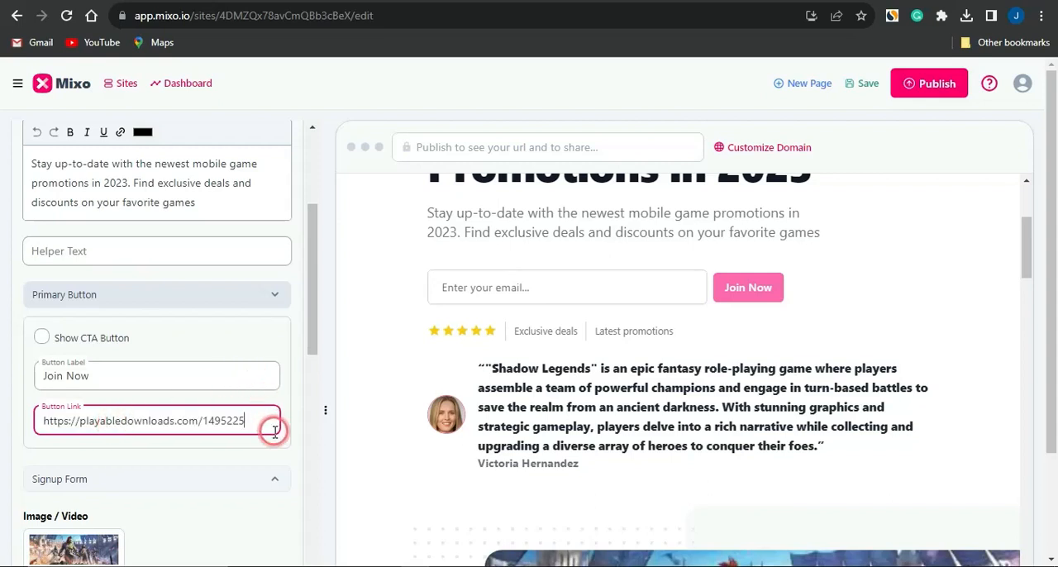
{"action": "left_click", "coordinate": [271, 457]}
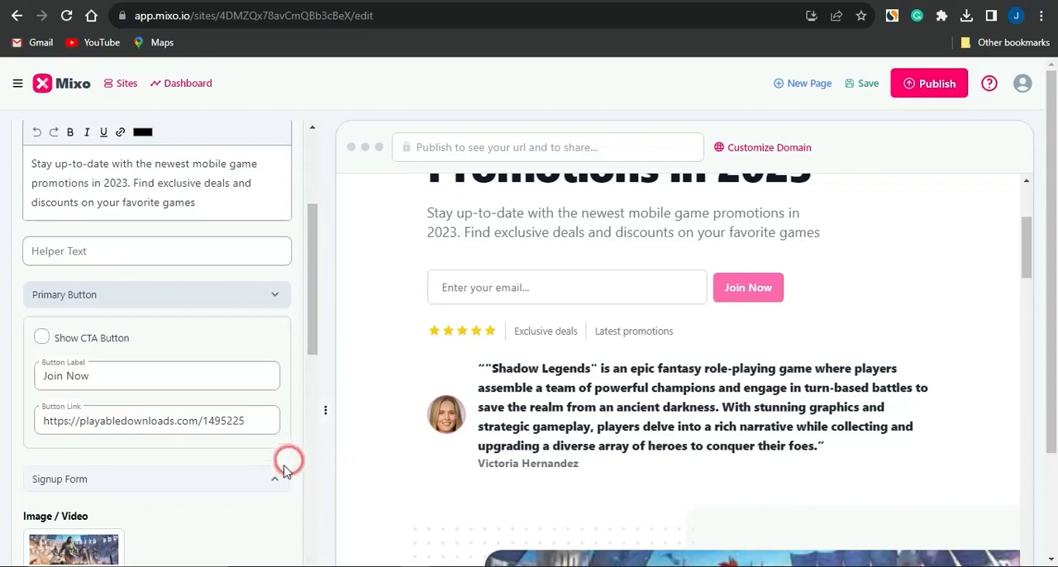
- Expand the Hero section's Signup Form settings and look through the page preview down to the community section
{"action": "left_click", "coordinate": [277, 482]}
{"action": "scroll", "coordinate": [209, 484], "scroll_direction": "down", "scroll_amount": 3}
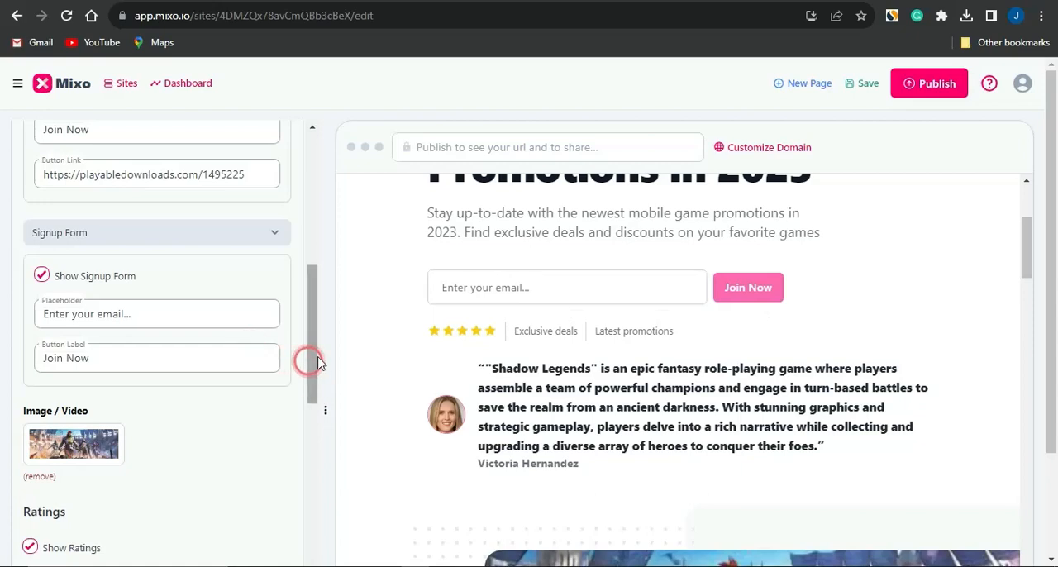
{"action": "scroll", "coordinate": [393, 341], "scroll_direction": "down", "scroll_amount": 8}
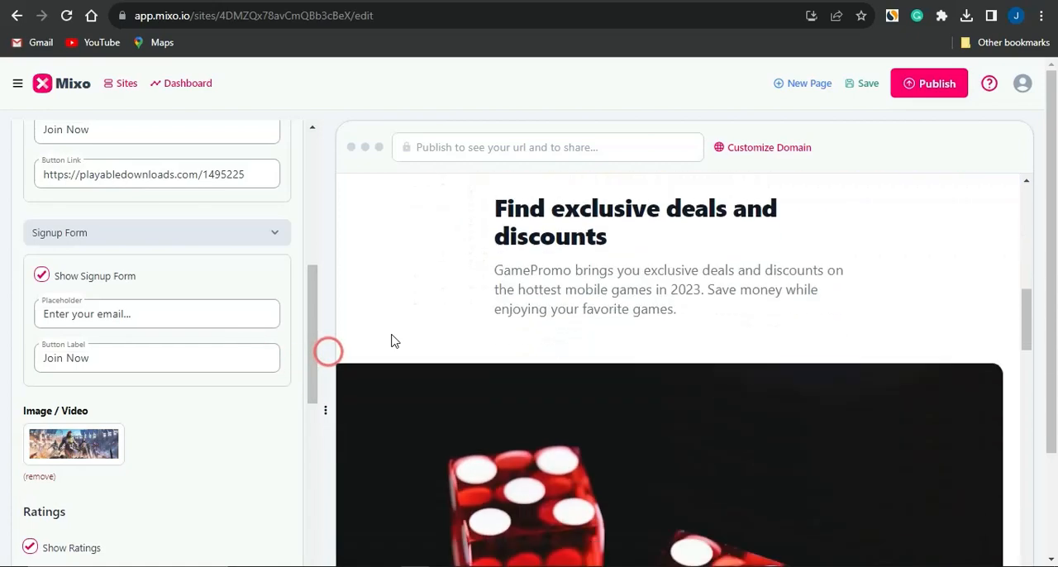
{"action": "scroll", "coordinate": [393, 341], "scroll_direction": "down", "scroll_amount": 5}
{"action": "scroll", "coordinate": [393, 341], "scroll_direction": "down", "scroll_amount": 5}
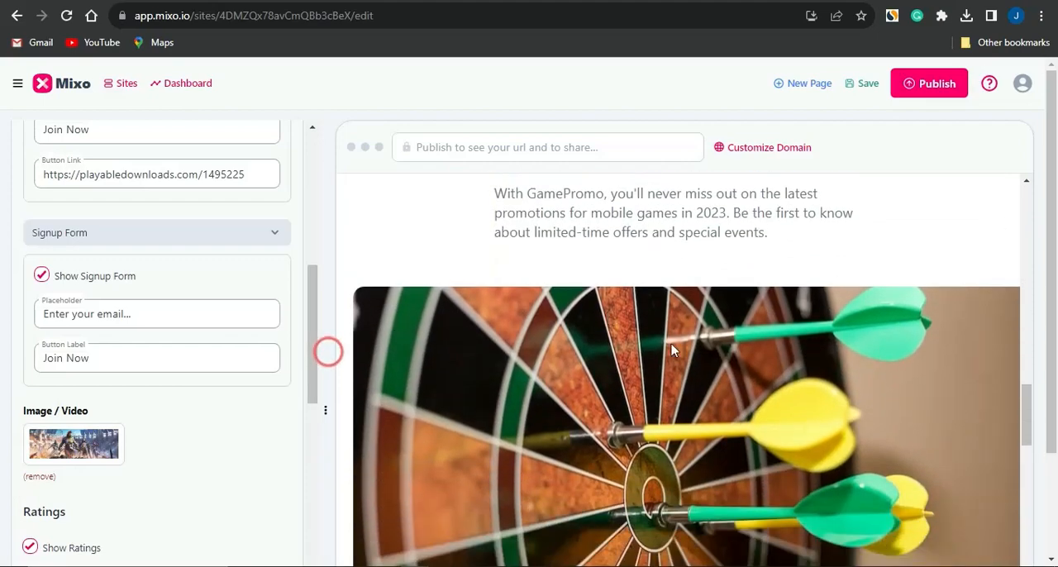
{"action": "scroll", "coordinate": [700, 386], "scroll_direction": "down", "scroll_amount": 10}
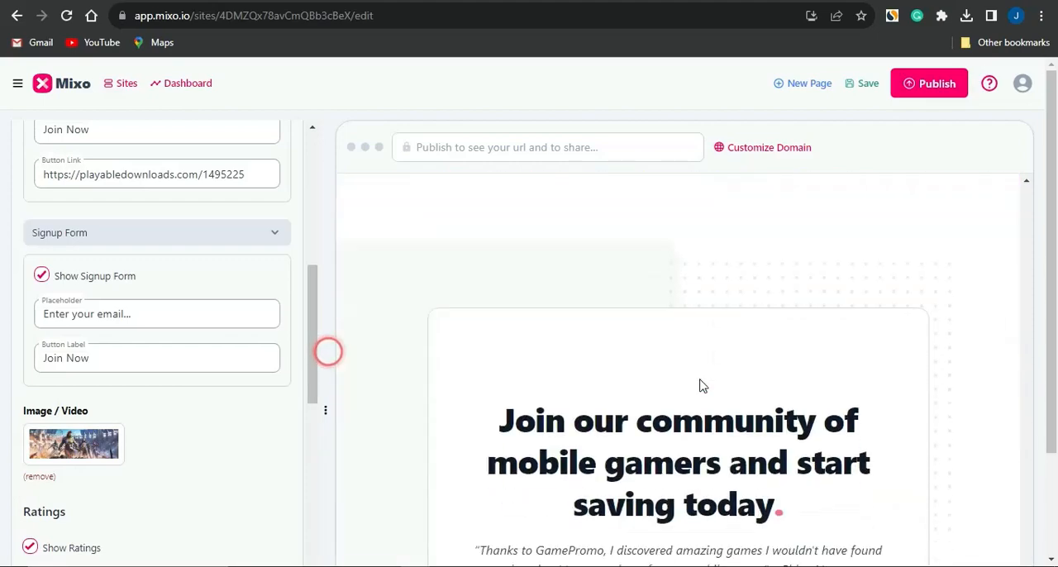
{"action": "scroll", "coordinate": [700, 386], "scroll_direction": "up", "scroll_amount": 10}
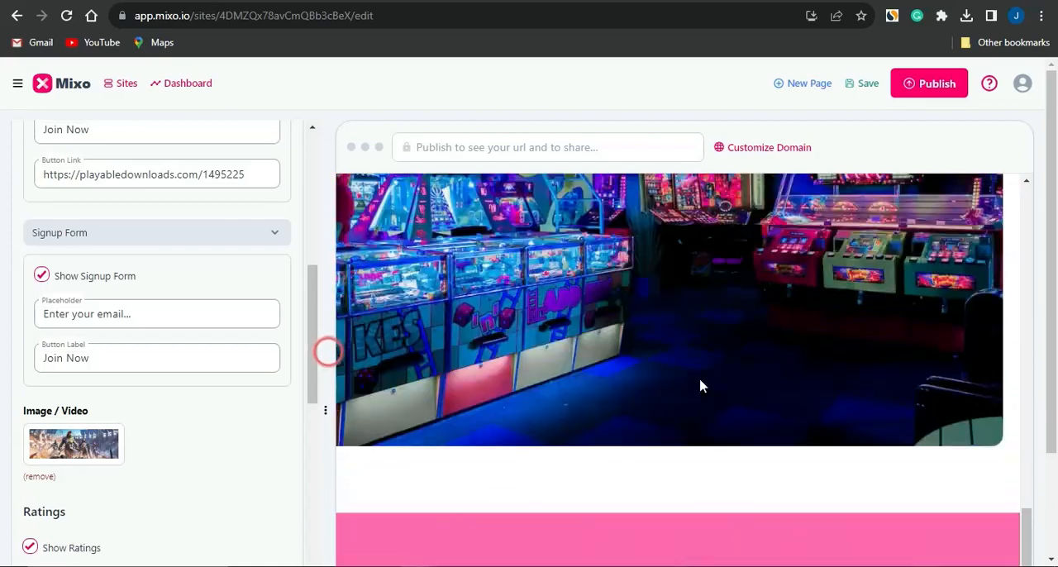
{"action": "scroll", "coordinate": [700, 386], "scroll_direction": "up", "scroll_amount": 15}
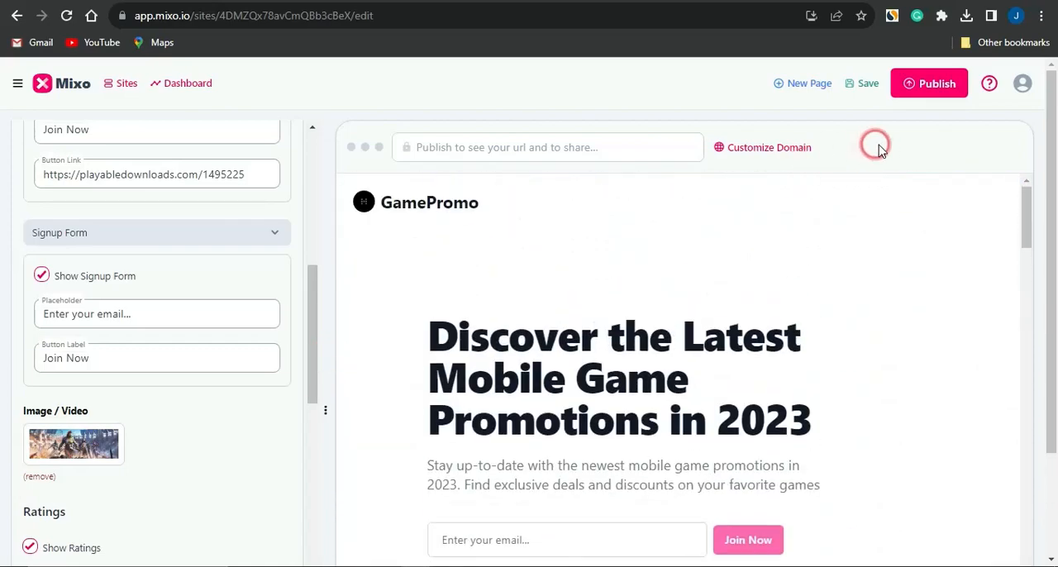
{"action": "left_click", "coordinate": [916, 82]}
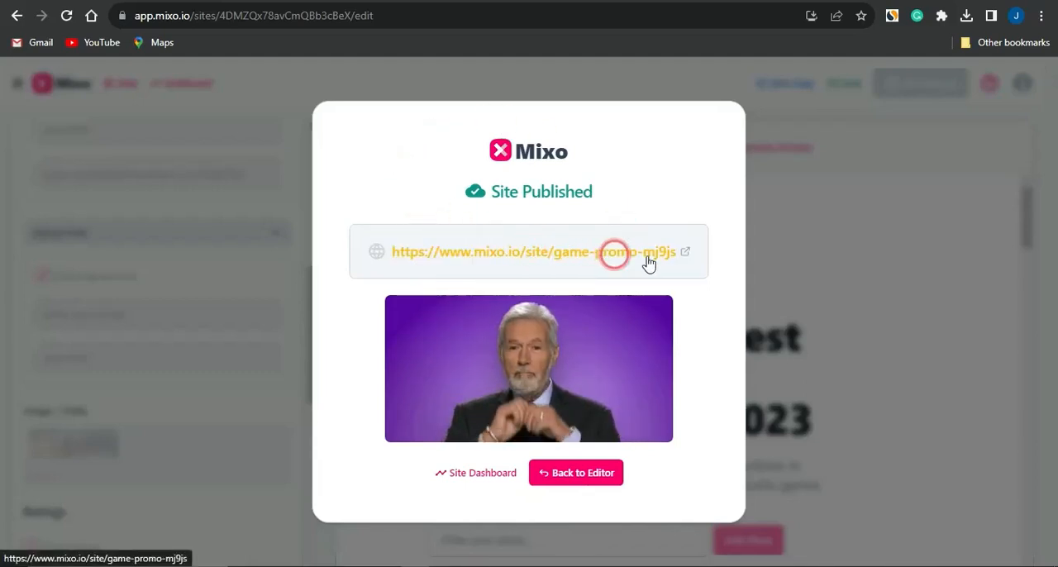
{"action": "left_click", "coordinate": [688, 255]}
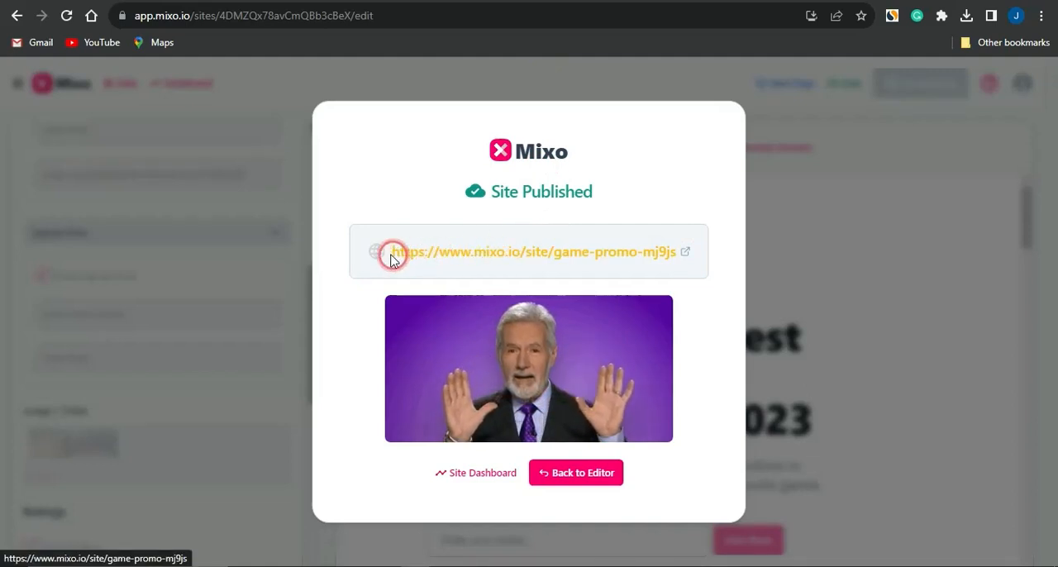
{"action": "left_click_drag", "start_coordinate": [392, 260], "coordinate": [704, 268]}
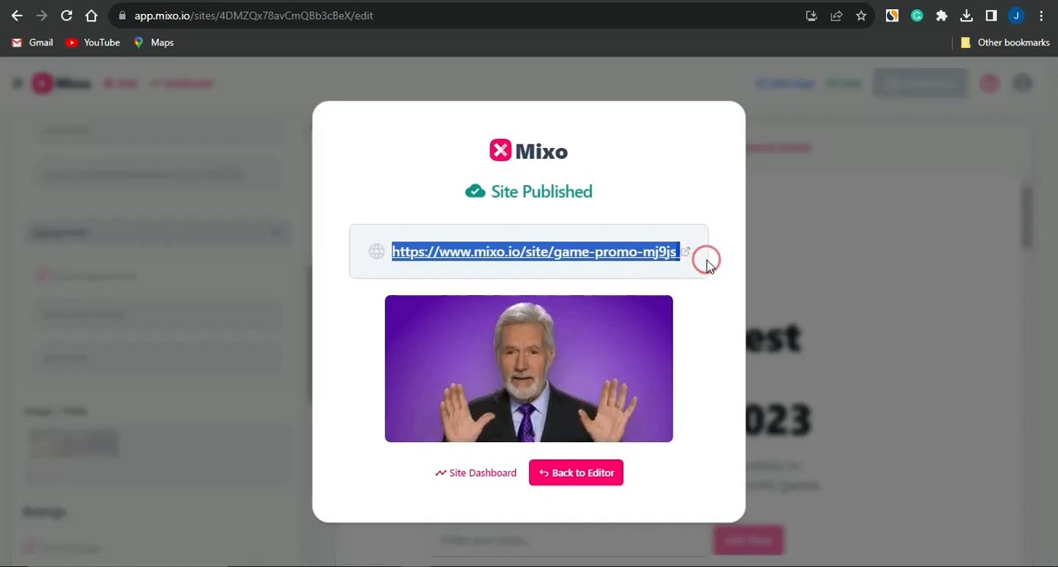
{"action": "left_click", "coordinate": [685, 252]}
- Examine the live page's hero section with its email signup, and the Pocket Tactics best mobile games article
{"action": "scroll", "coordinate": [447, 334], "scroll_direction": "down", "scroll_amount": 3}
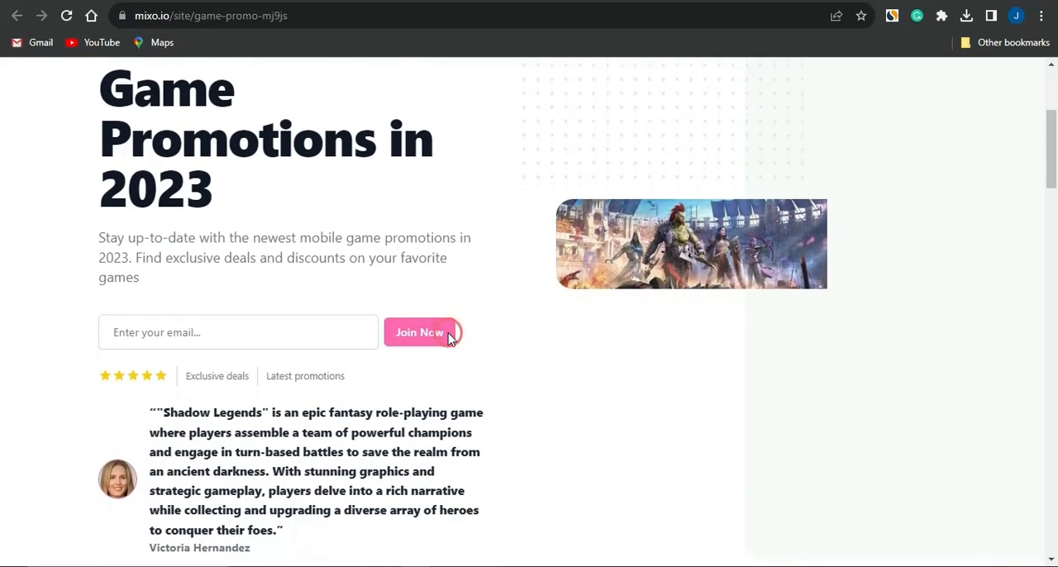
{"action": "left_click", "coordinate": [198, 332]}
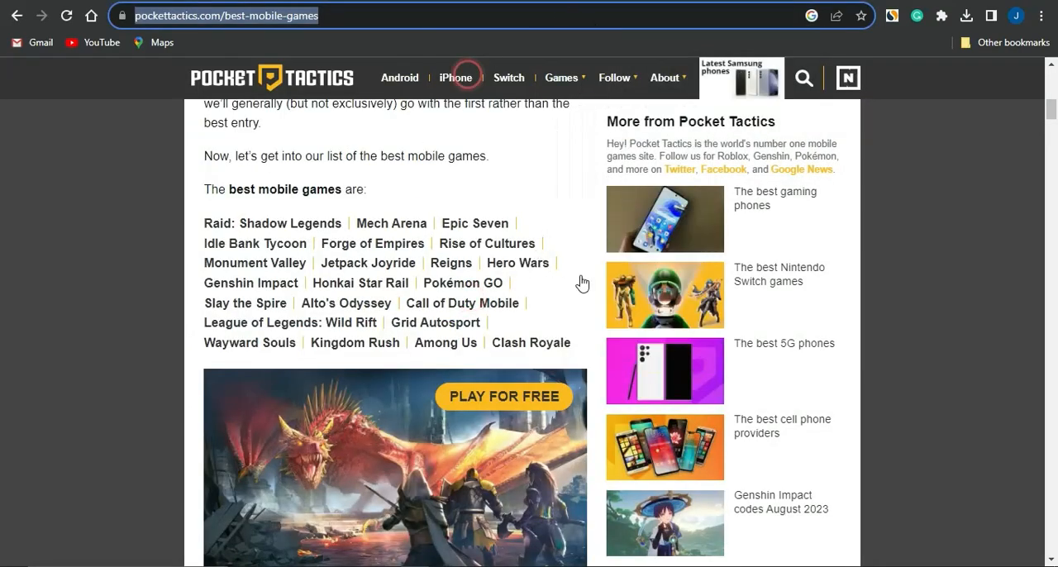
{"action": "scroll", "coordinate": [433, 354], "scroll_direction": "up", "scroll_amount": 3}
{"action": "scroll", "coordinate": [434, 354], "scroll_direction": "up", "scroll_amount": 7}
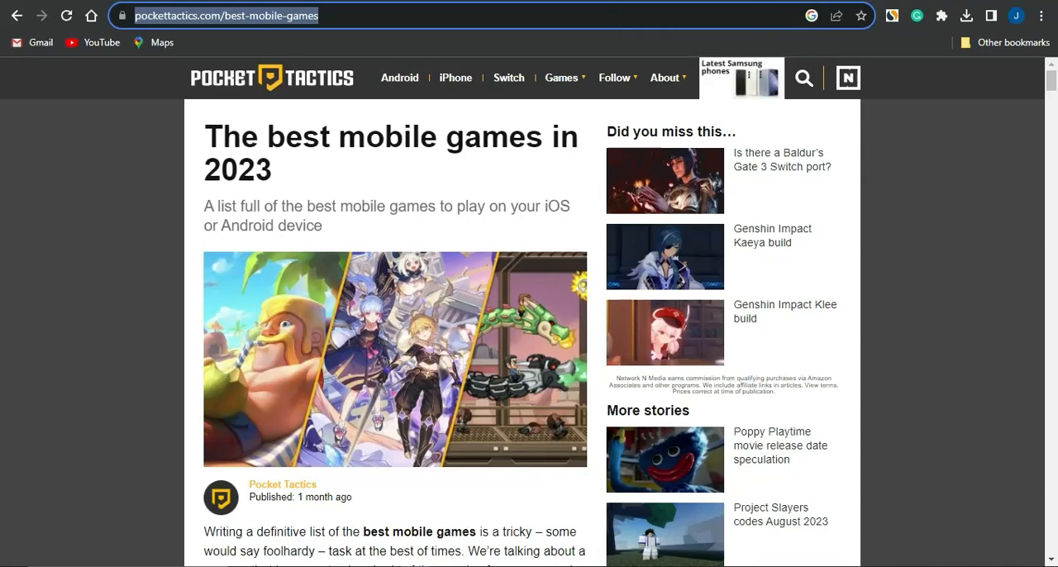
- Open youtube.com in the browser
{"action": "type", "text": "youtube.com"}
{"action": "key", "text": "Return"}
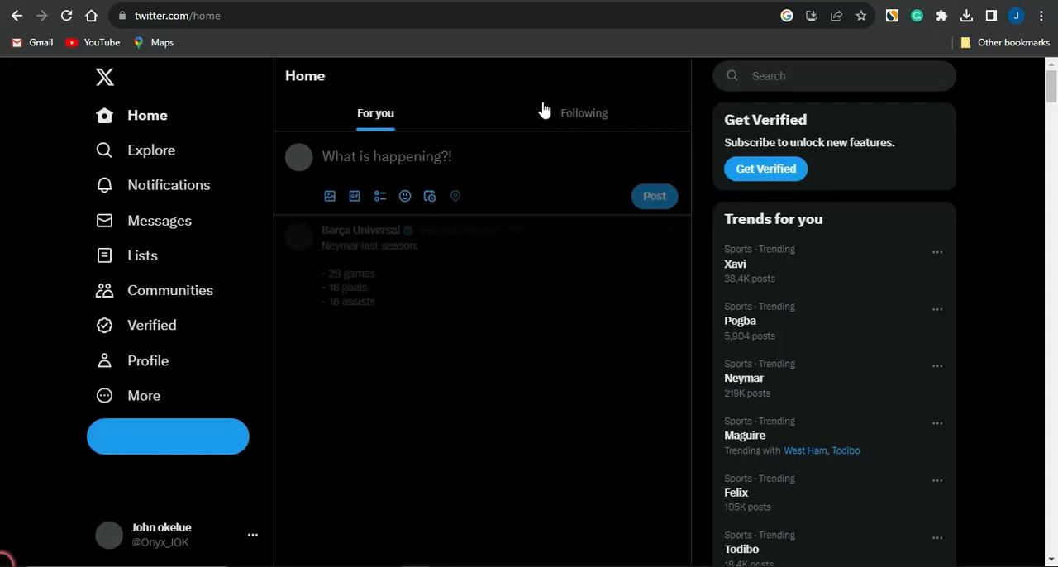
- Switch to Twitter and start a new post with the prepared promo text beginning "hey, do you play mobile games?"
{"action": "left_click", "coordinate": [537, 113]}
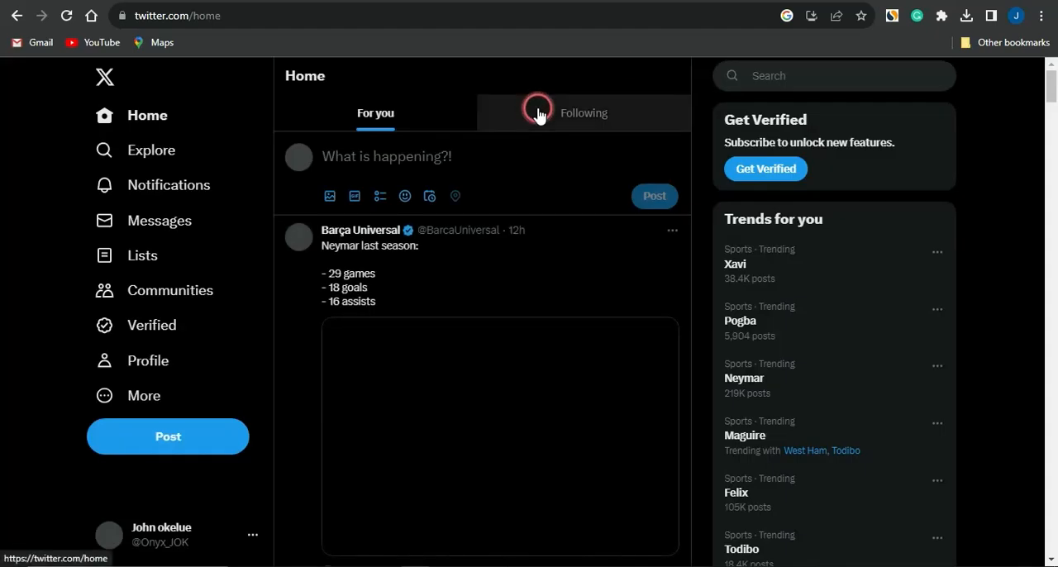
{"action": "left_click", "coordinate": [132, 266]}
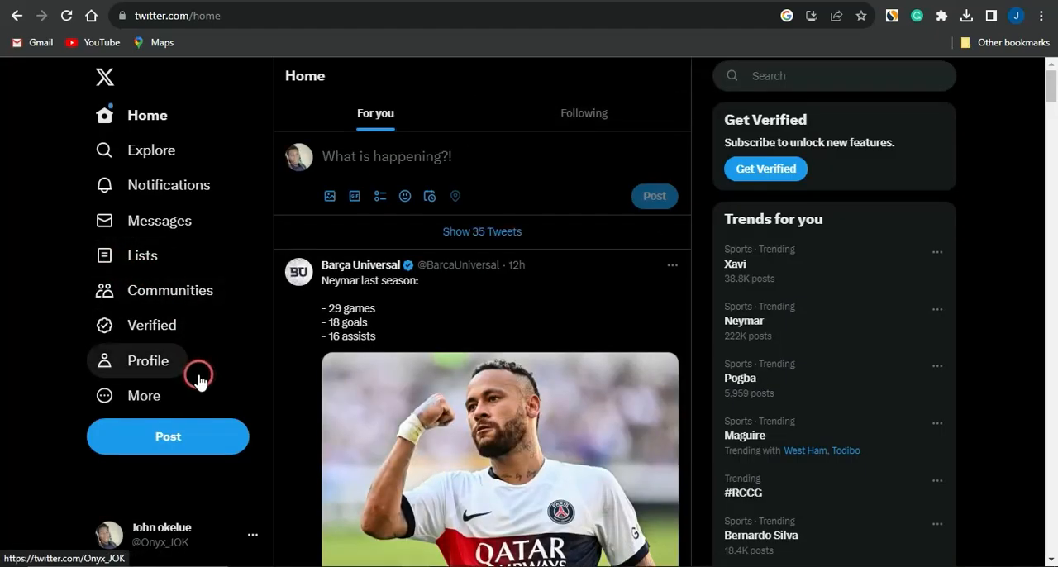
{"action": "left_click", "coordinate": [99, 149]}
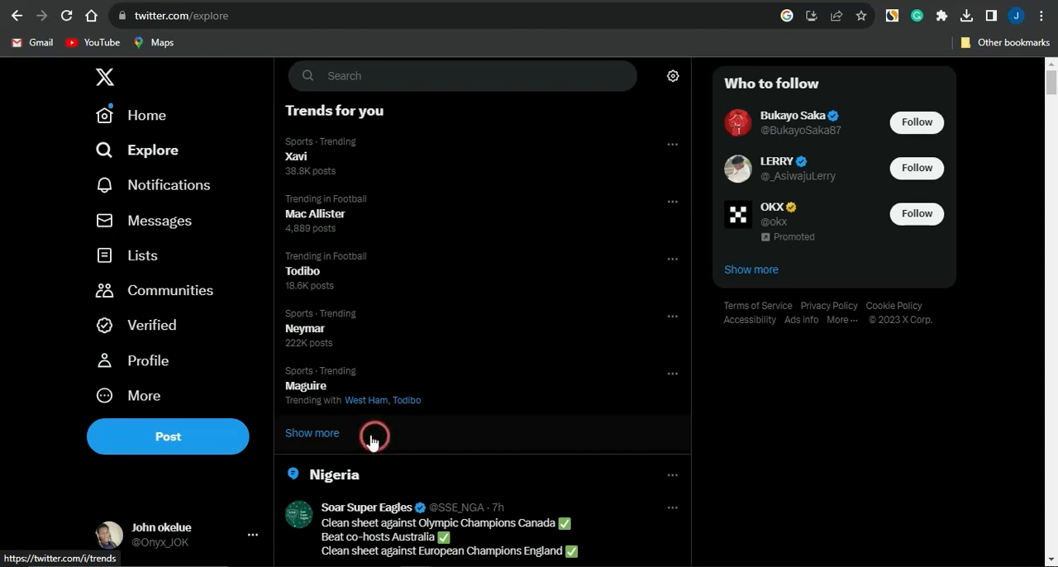
{"action": "left_click", "coordinate": [141, 447]}
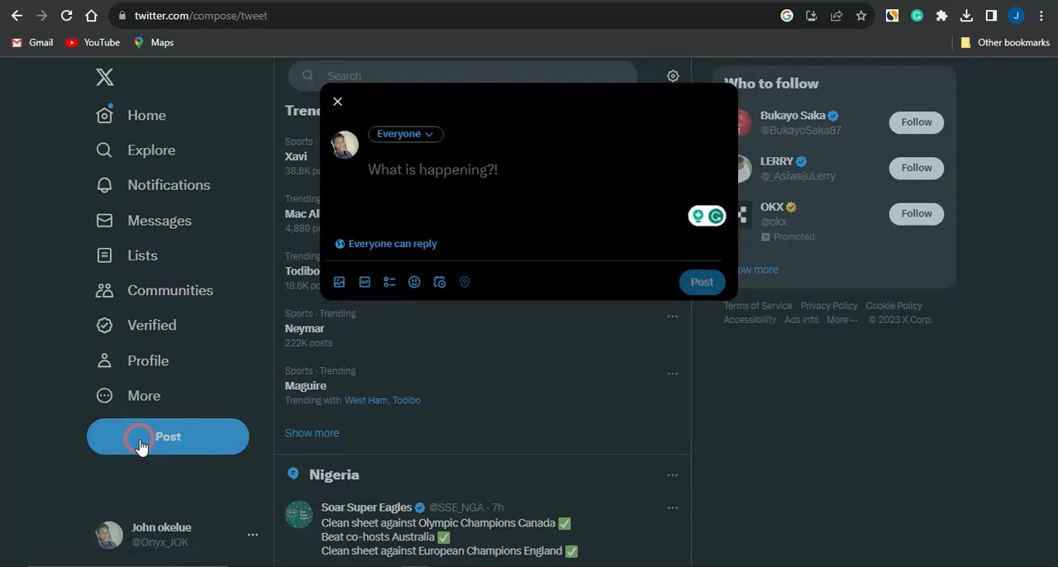
{"action": "type", "text": "hey do you play mobile games? from the latest game reviews to experts tips and exclusive content we've got everything you need to stay ahead in the mobile gaming world. don't miss out, join the fun today!"}
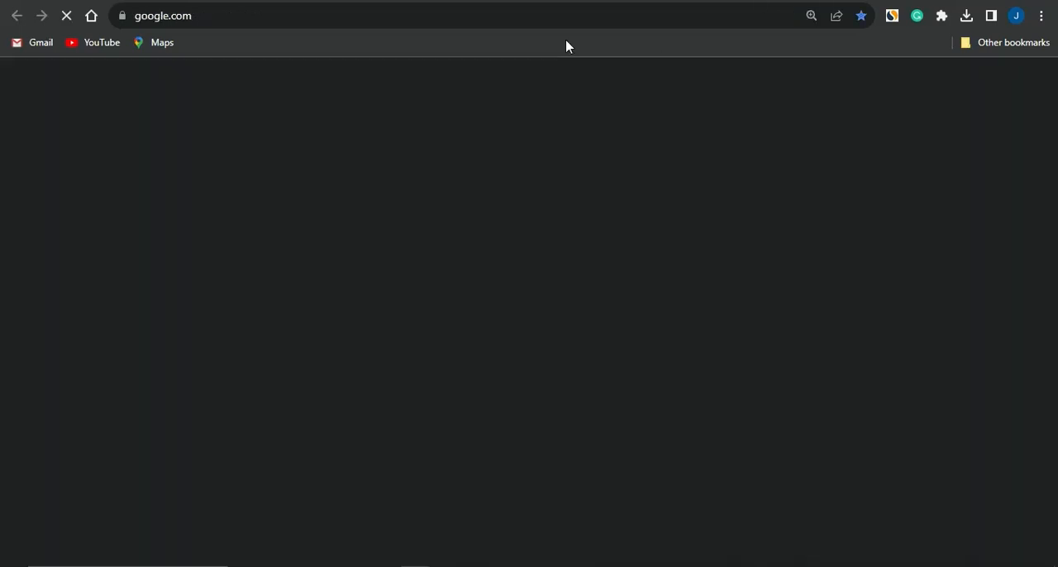
- Search Google for "TOP trending twitter hashtags for mobile games"
{"action": "left_click", "coordinate": [509, 12]}
{"action": "type", "text": "TOP trending twitter hashtags for mobile games"}
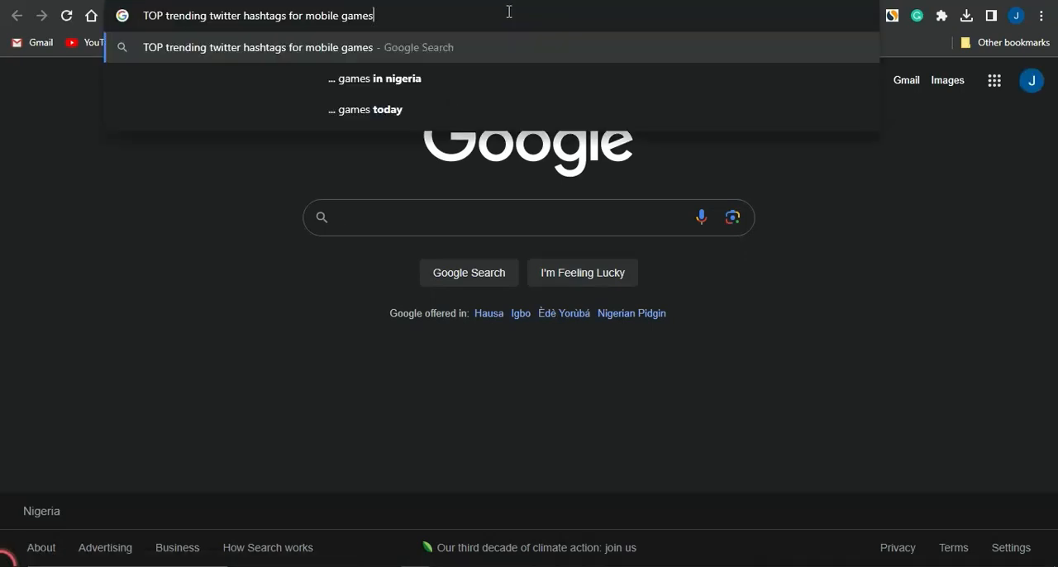
{"action": "key", "text": "Return"}
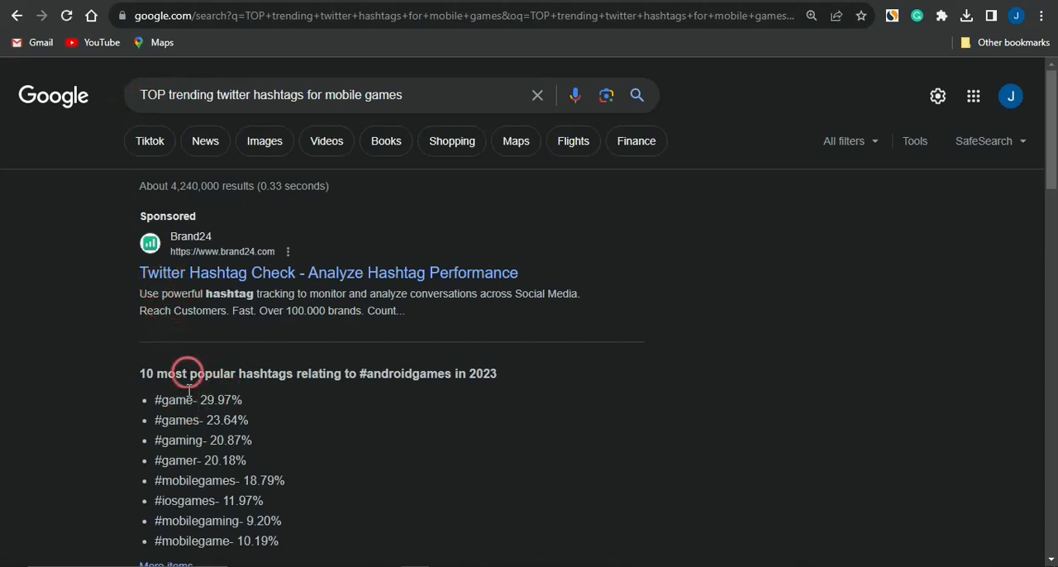
- Return to the Twitter post draft and add the hashtags #game #mobilegane on a new line below the promo text
{"action": "key", "text": "super"}
{"action": "left_click", "coordinate": [789, 398]}
{"action": "left_click", "coordinate": [533, 0]}
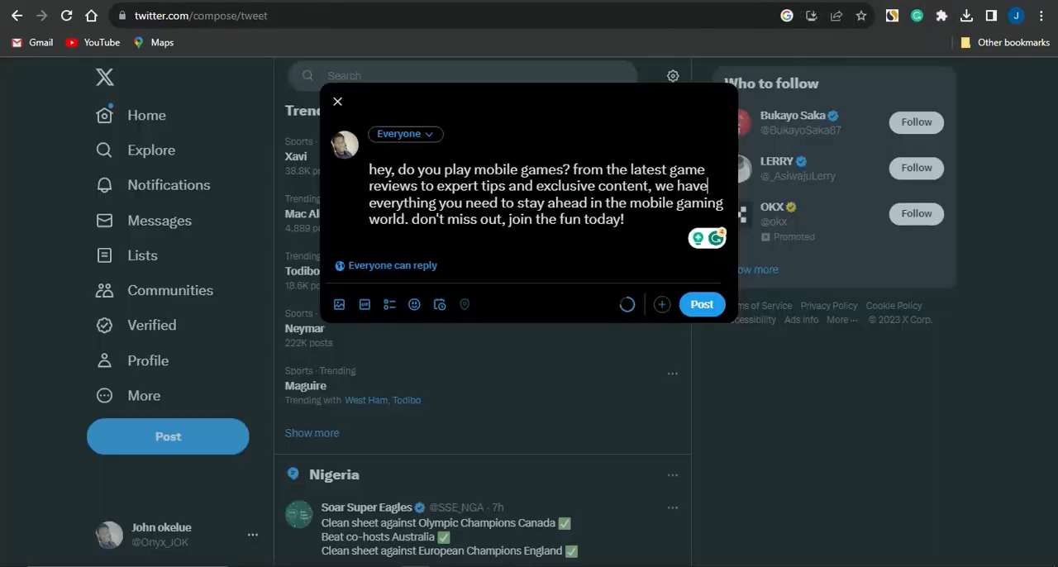
{"action": "left_click", "coordinate": [943, 1]}
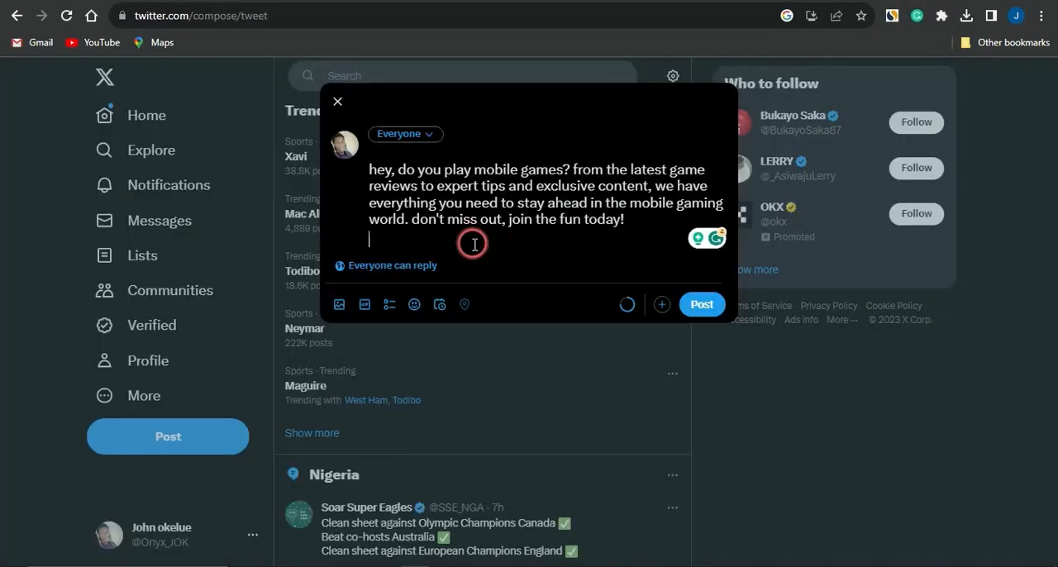
{"action": "type", "text": "#game #mobilegane"}
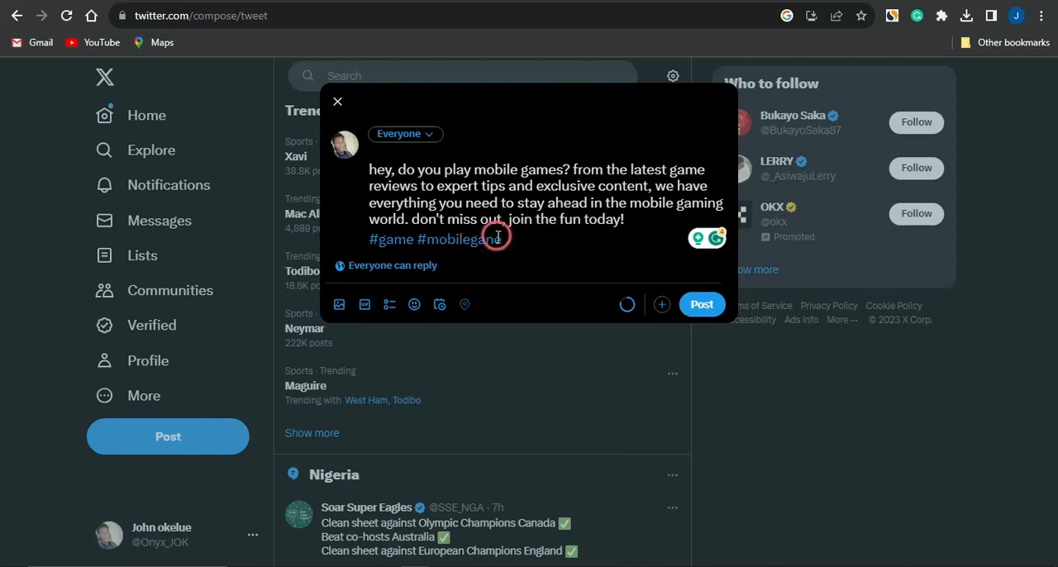
{"action": "key", "text": "Return"}
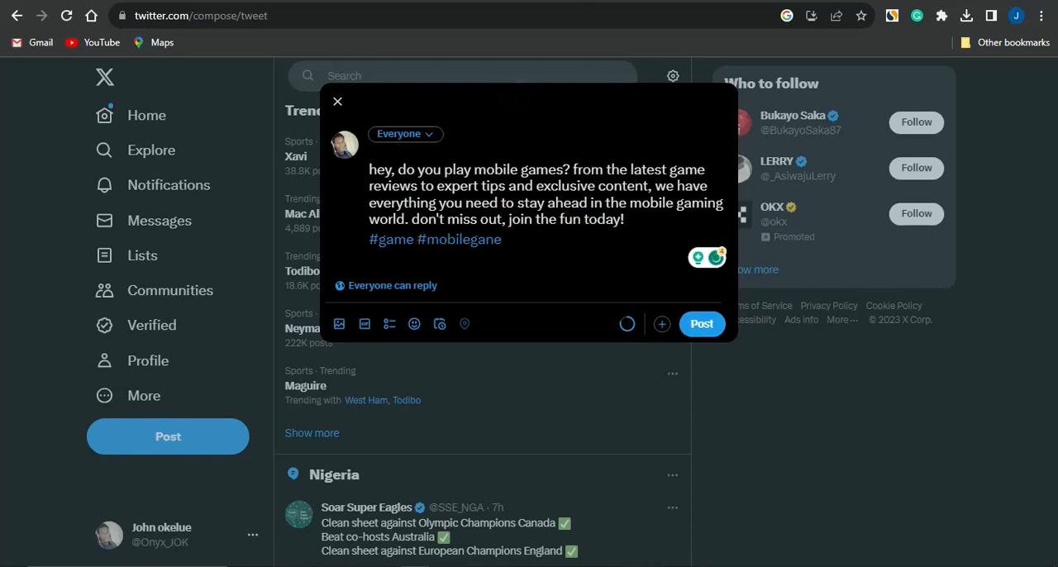
{"action": "key", "text": "ctrl+Tab"}
{"action": "key", "text": "ctrl+Tab"}
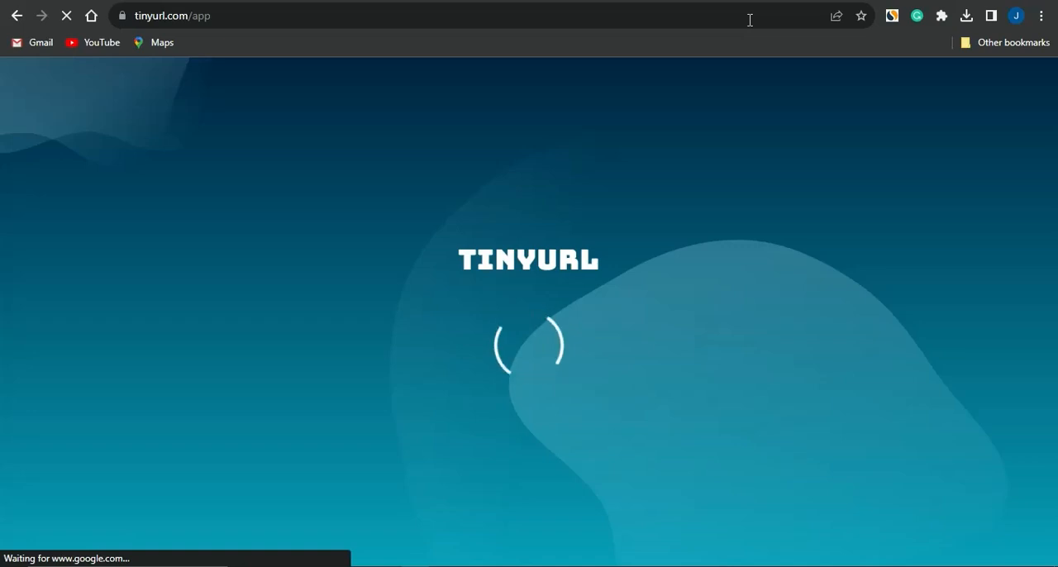
{"action": "left_click", "coordinate": [235, 142]}
{"action": "left_click", "coordinate": [198, 183]}
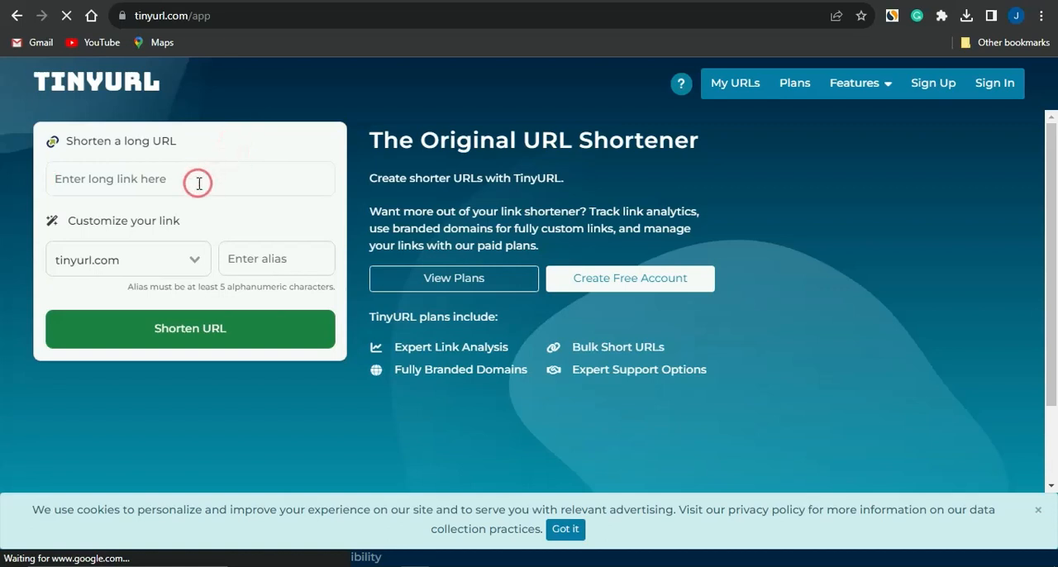
{"action": "key", "text": "ctrl+v"}
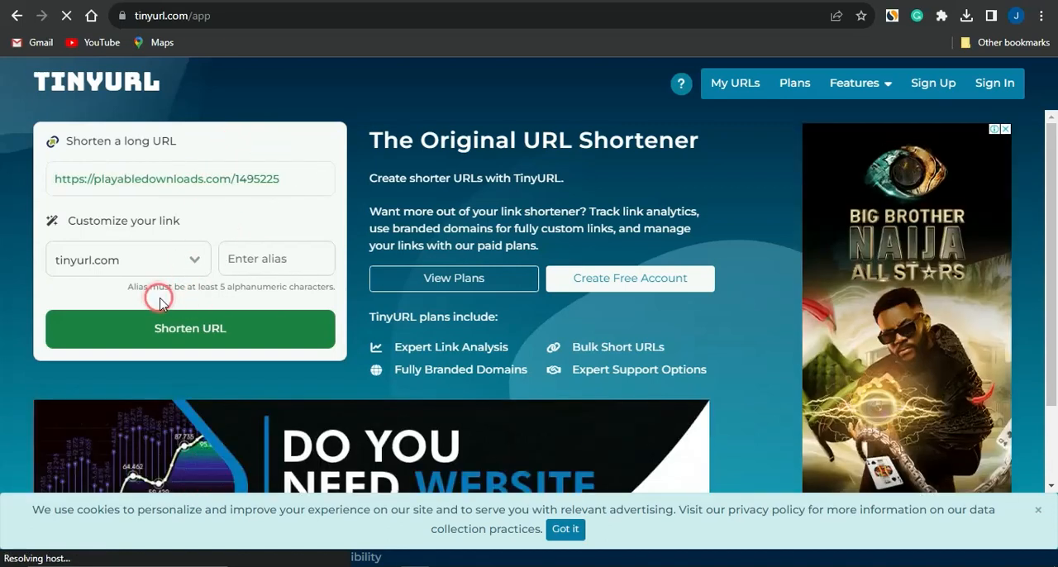
{"action": "left_click", "coordinate": [188, 324]}
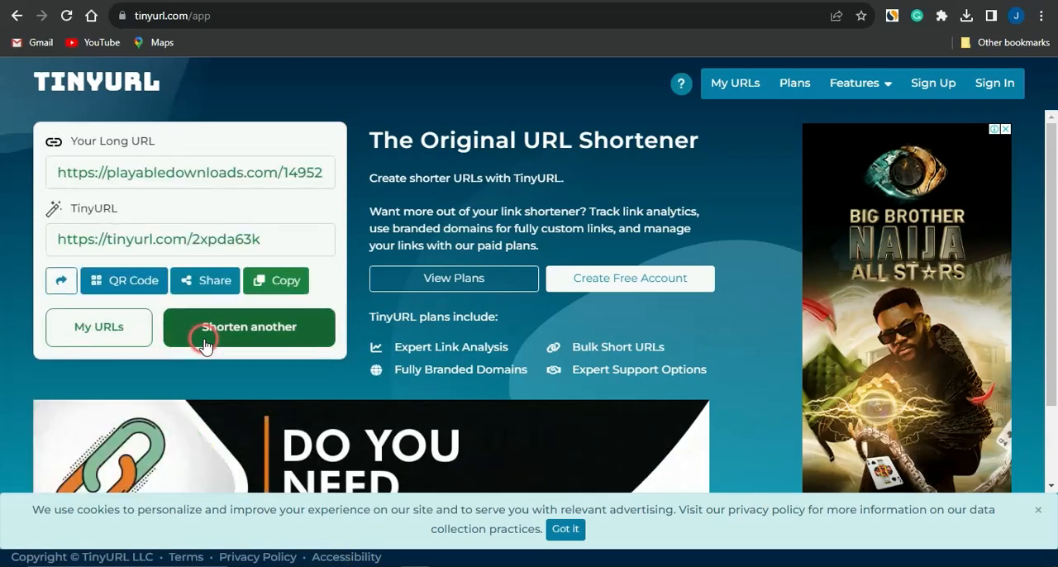
{"action": "left_click", "coordinate": [268, 296]}
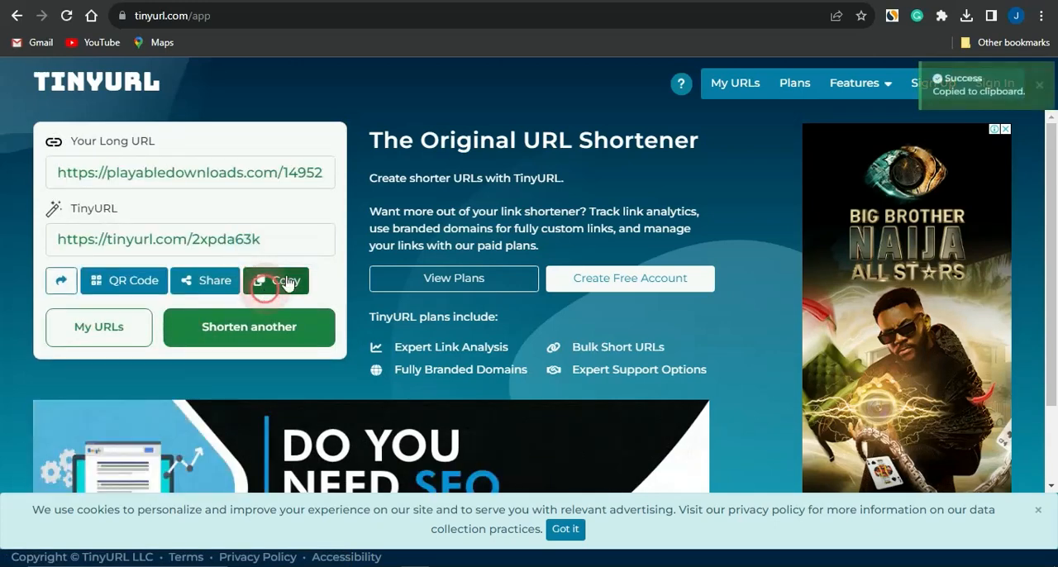
{"action": "left_click", "coordinate": [735, 1]}
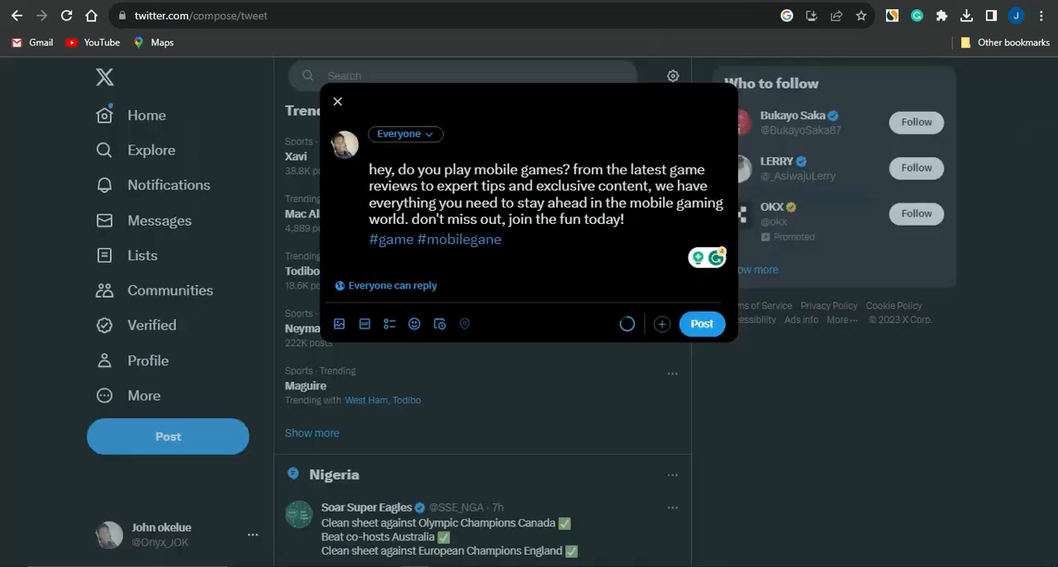
{"action": "key", "text": "ctrl+v"}
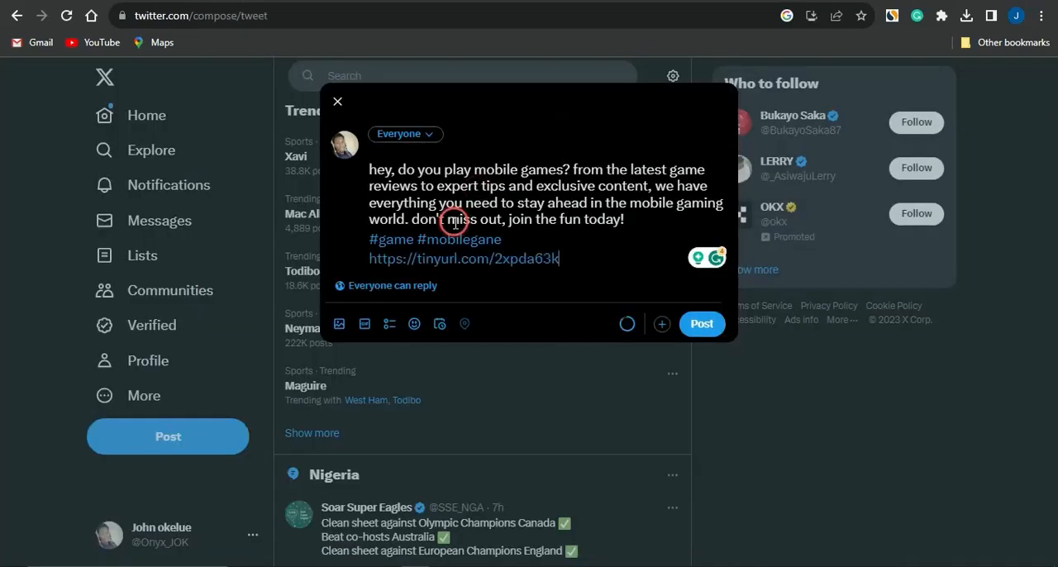